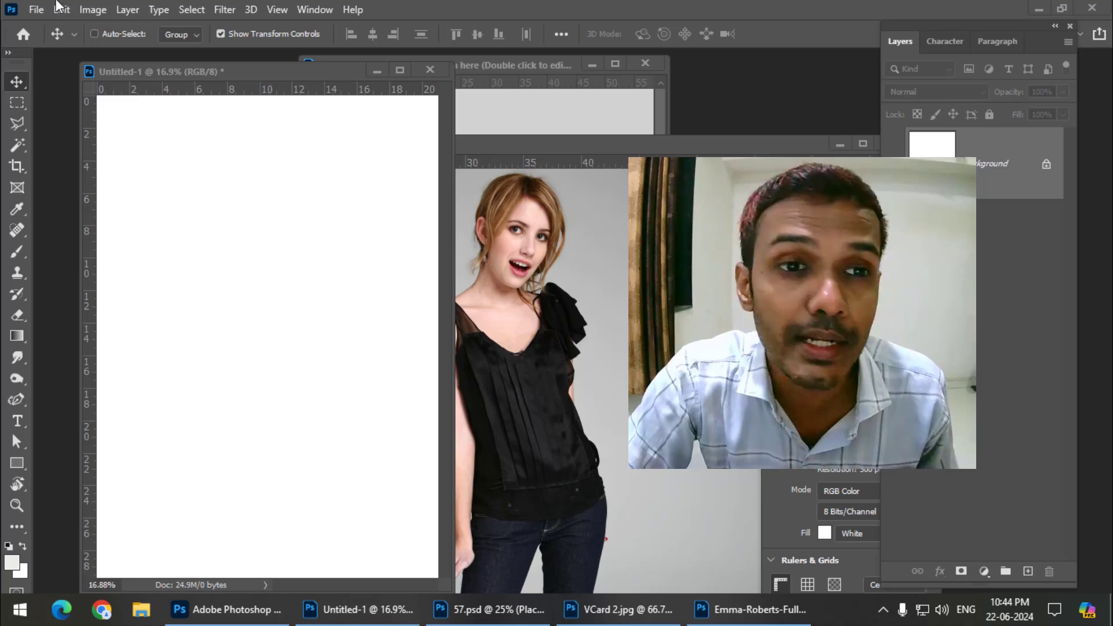
Rearrange the document windows and copy the selected woman from the Emma-Roberts-Full-Black-Outfit.jpg photo onto the blank Untitled-1 page.
left_click(215, 72)
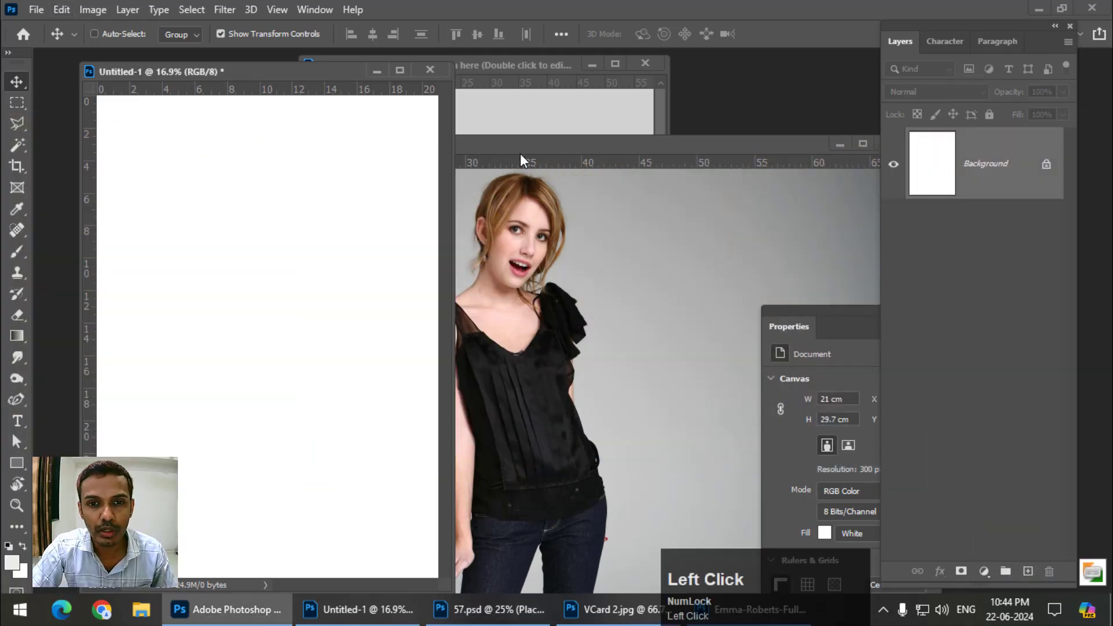
left_click(606, 143)
left_click_drag(469, 141, 548, 210)
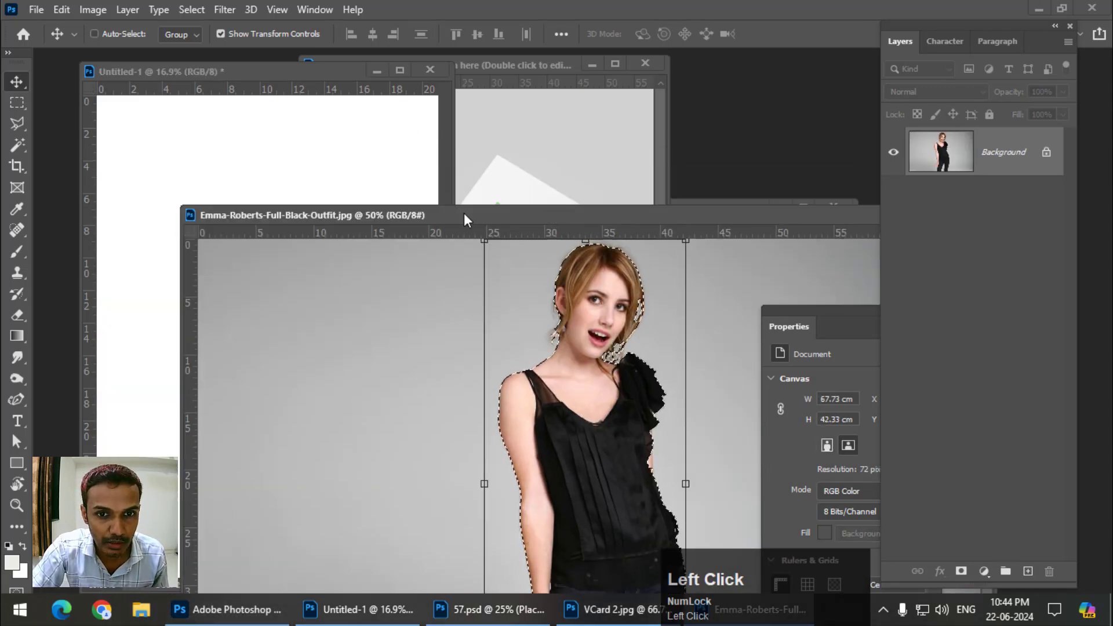
left_click_drag(464, 214, 576, 110)
left_click_drag(717, 302, 216, 378)
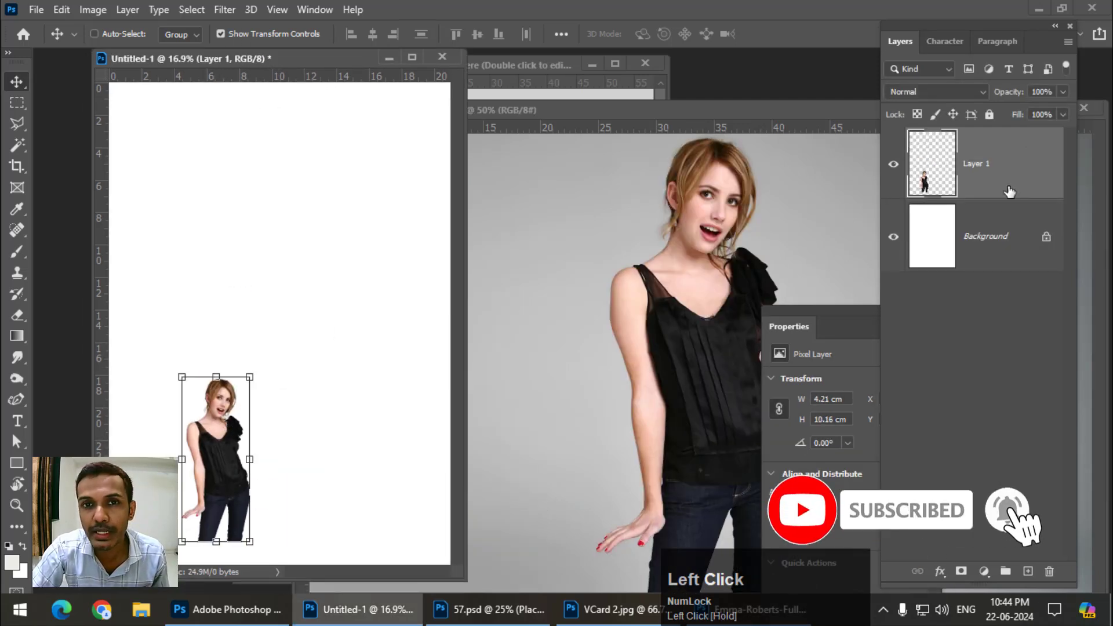
left_click(286, 61)
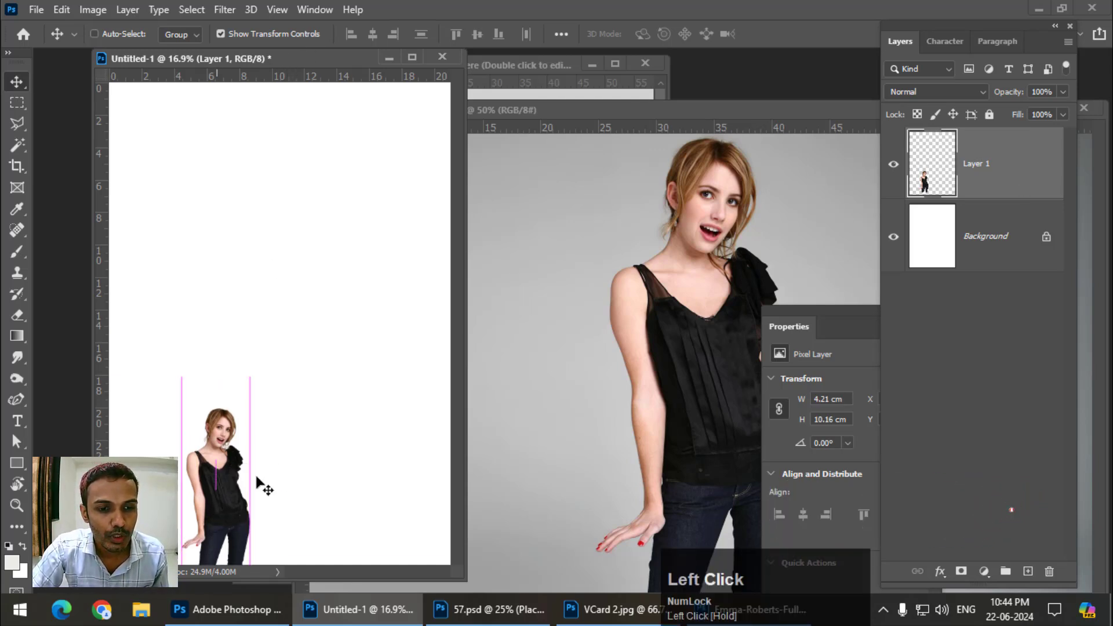
Enlarge the copied cutout proportionally to about 9.6 × 23.17 cm and move it higher on the page.
left_click_drag(249, 377, 385, 209)
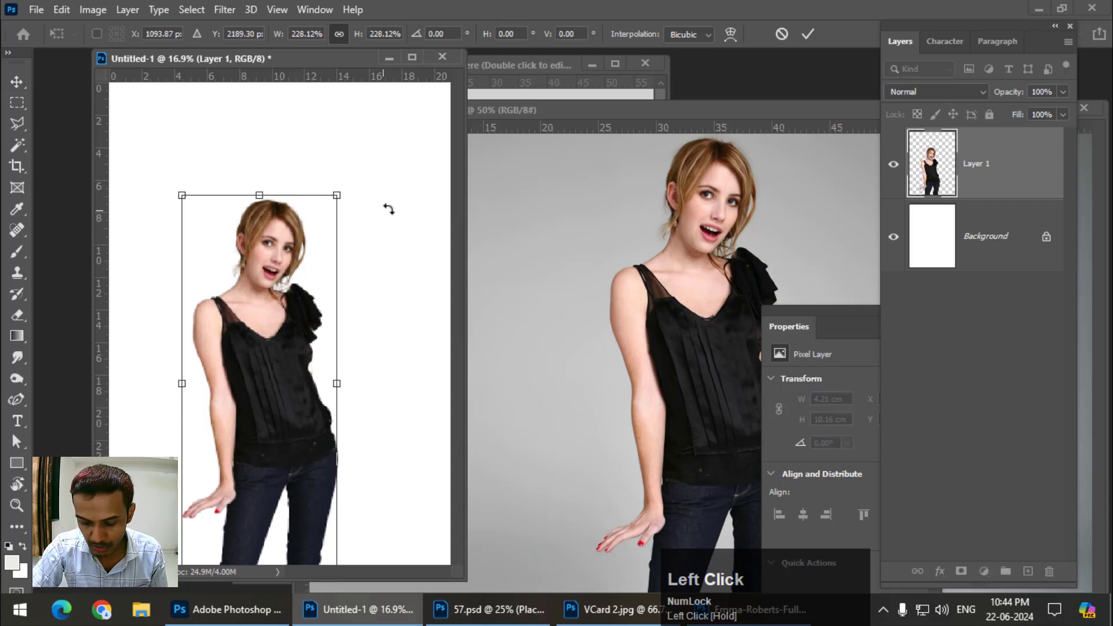
key("Return")
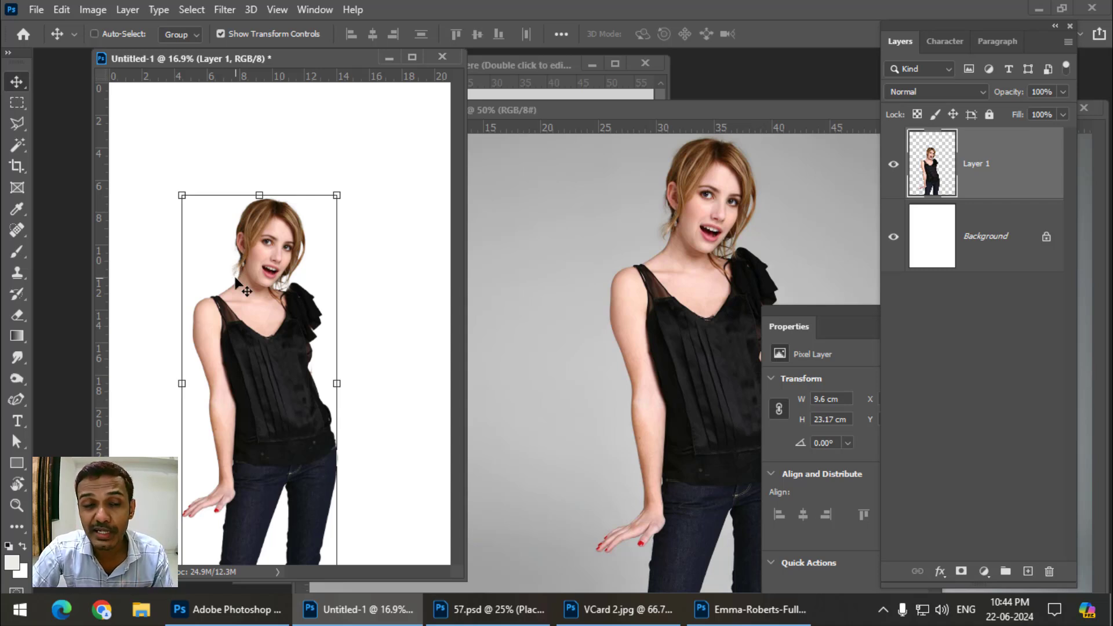
left_click_drag(288, 279, 288, 238)
Shrink the pixel-layer cutout to about 6%, apply it, and enlarge it again to about 10.71 × 25.79 cm.
left_click_drag(336, 153, 185, 503)
key("Return")
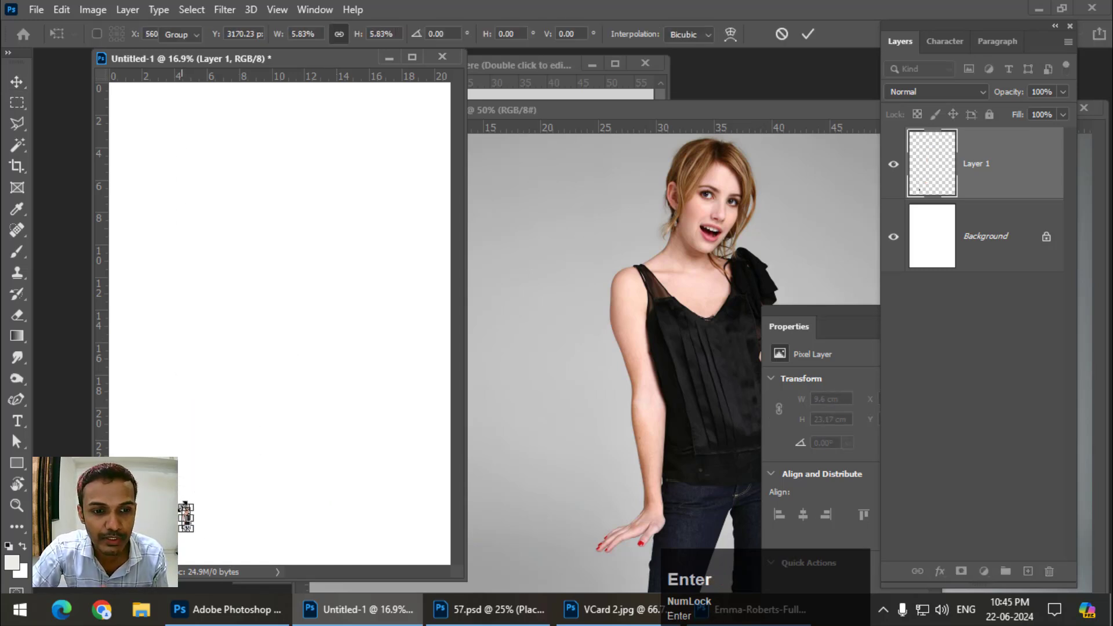
left_click_drag(189, 503, 436, 142)
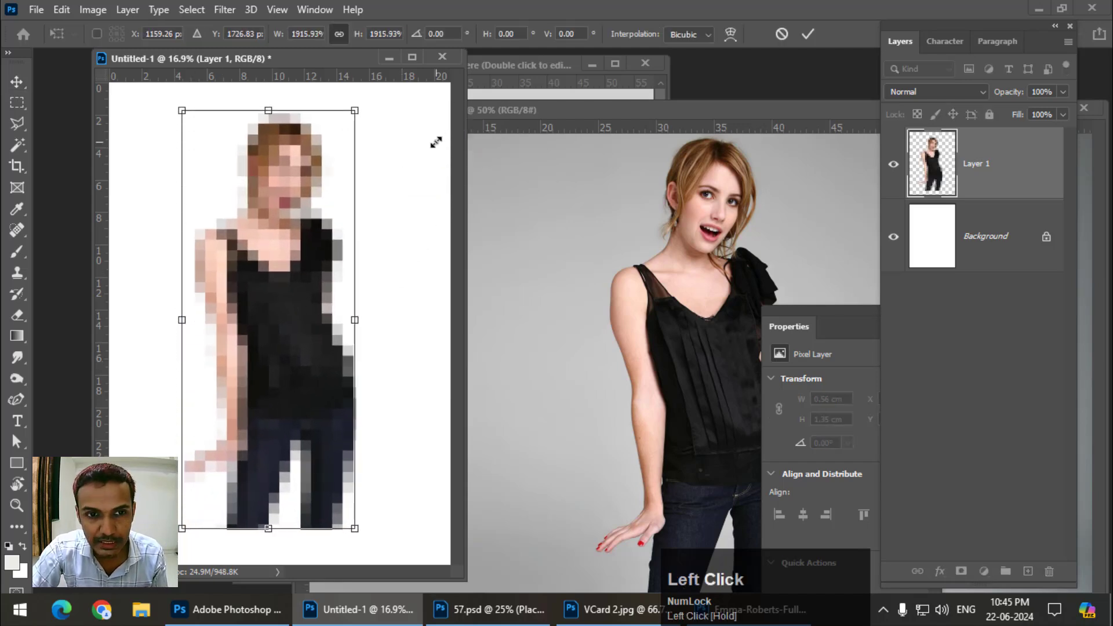
key("Return")
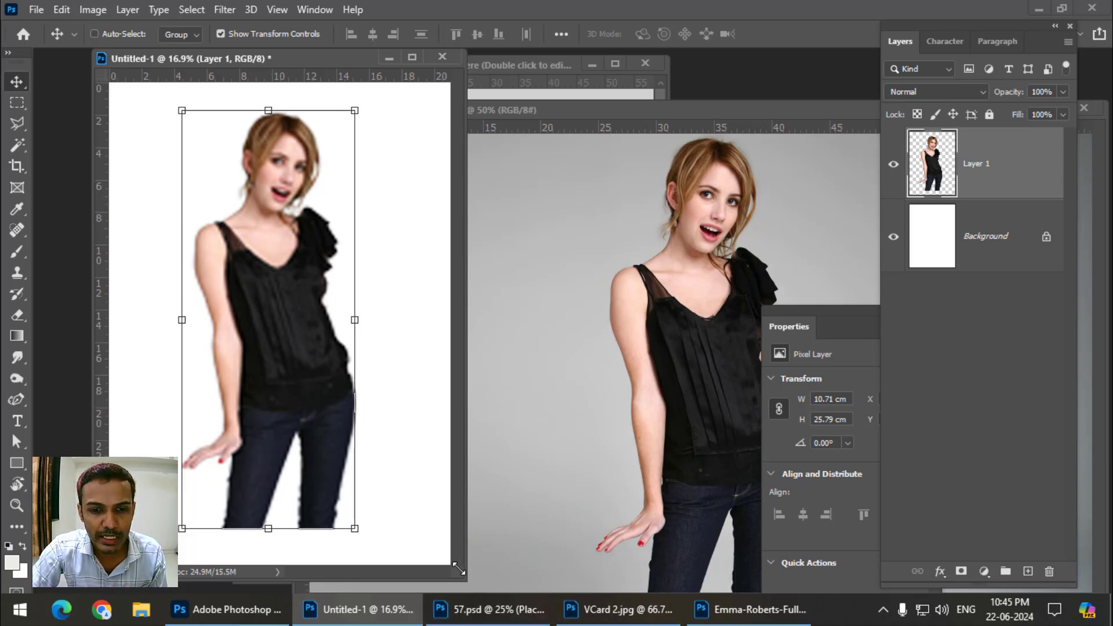
Enlarge the Untitled-1 document window and move the cutout to the page's left edge.
left_click_drag(462, 571, 572, 590)
left_click_drag(384, 416, 241, 421)
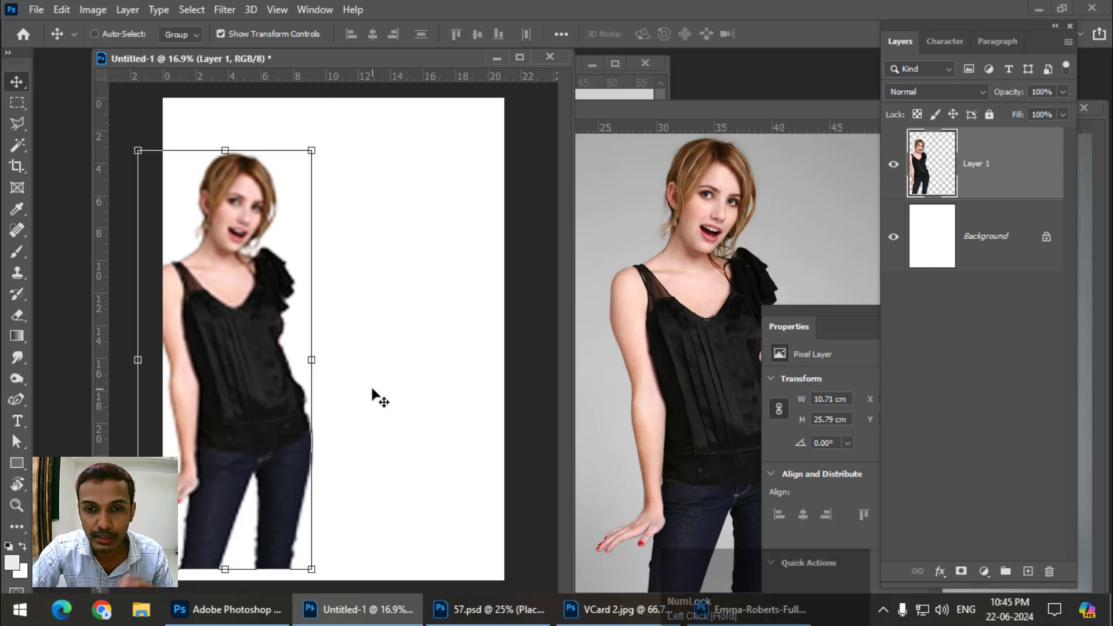
left_click(697, 201)
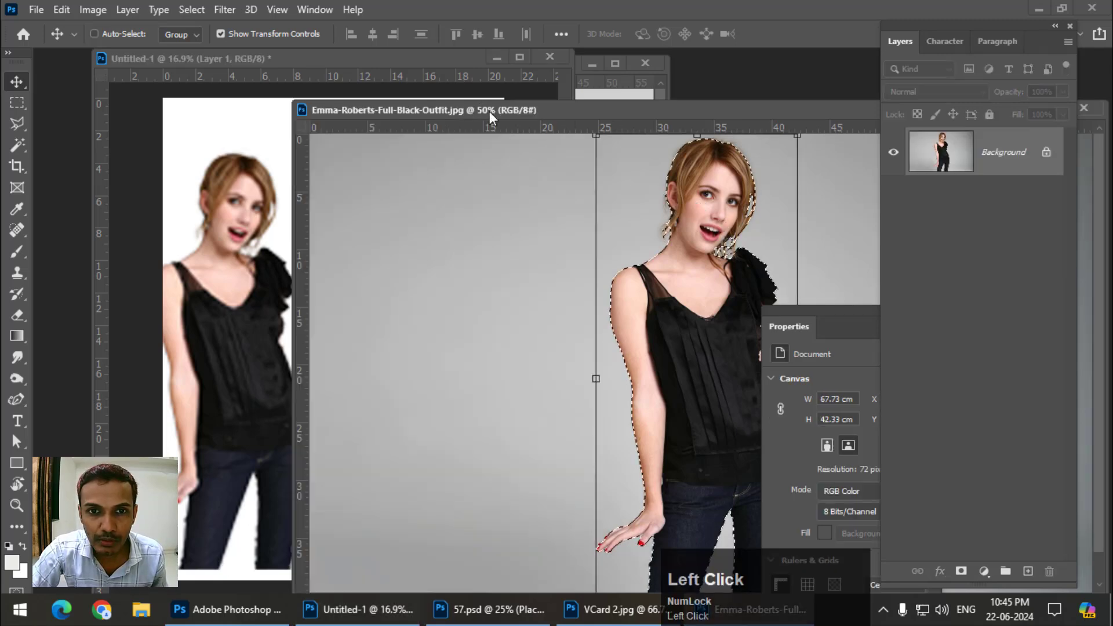
left_click_drag(489, 111, 598, 107)
left_click_drag(294, 322, 342, 461)
key("ctrl+t")
left_click_drag(387, 415, 470, 215)
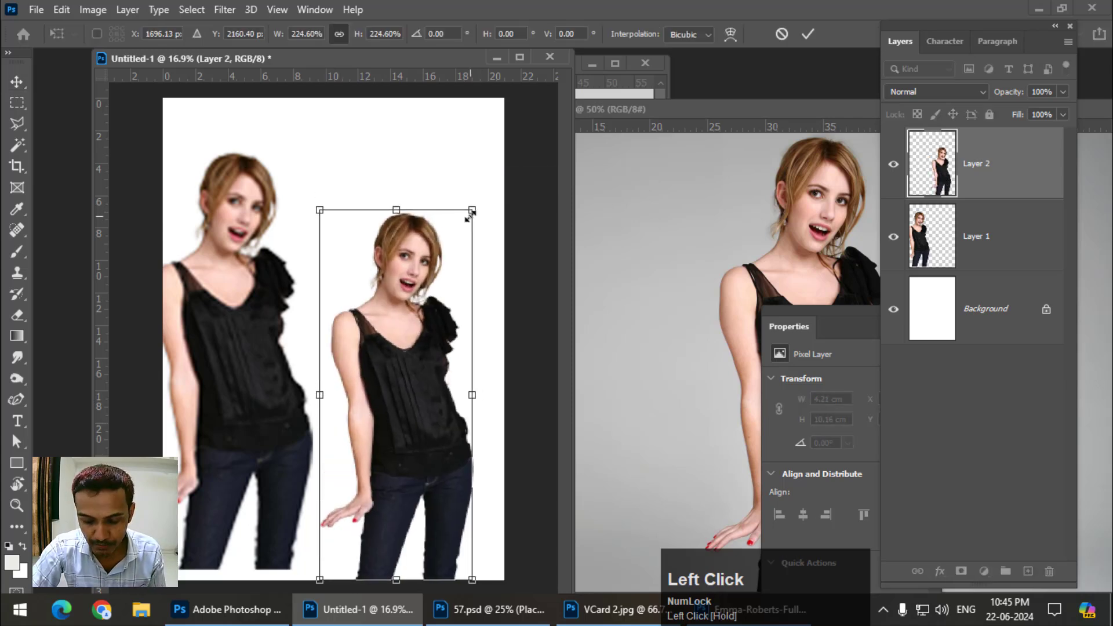
key("BackSpace")
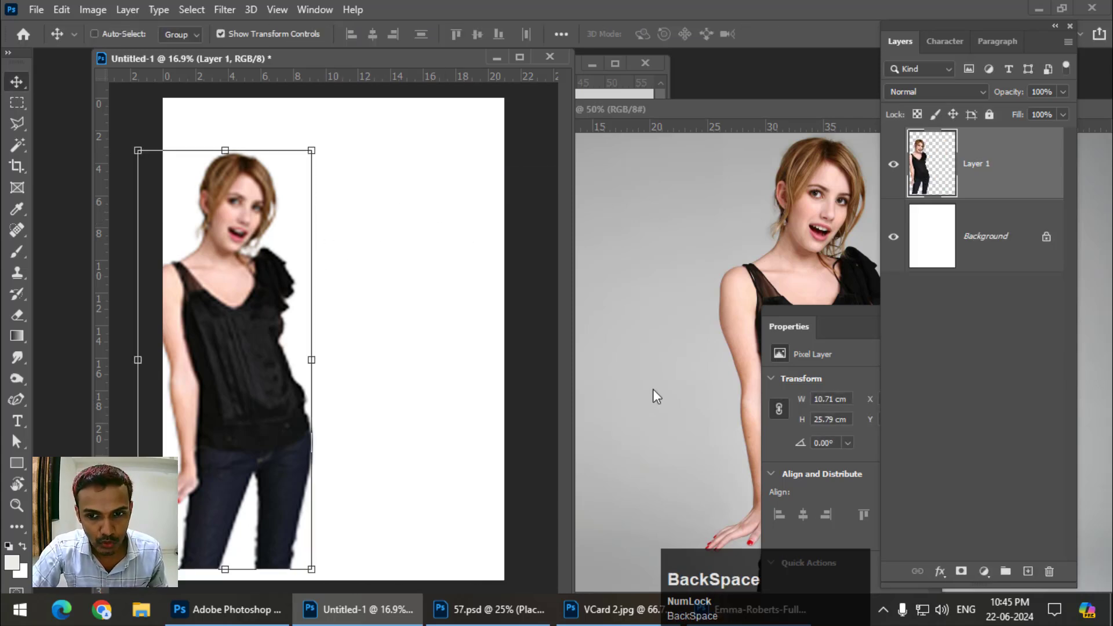
Copy the selected woman from the photo into Untitled-1 beside the first cutout and convert the new layer to a Smart Object.
left_click(659, 286)
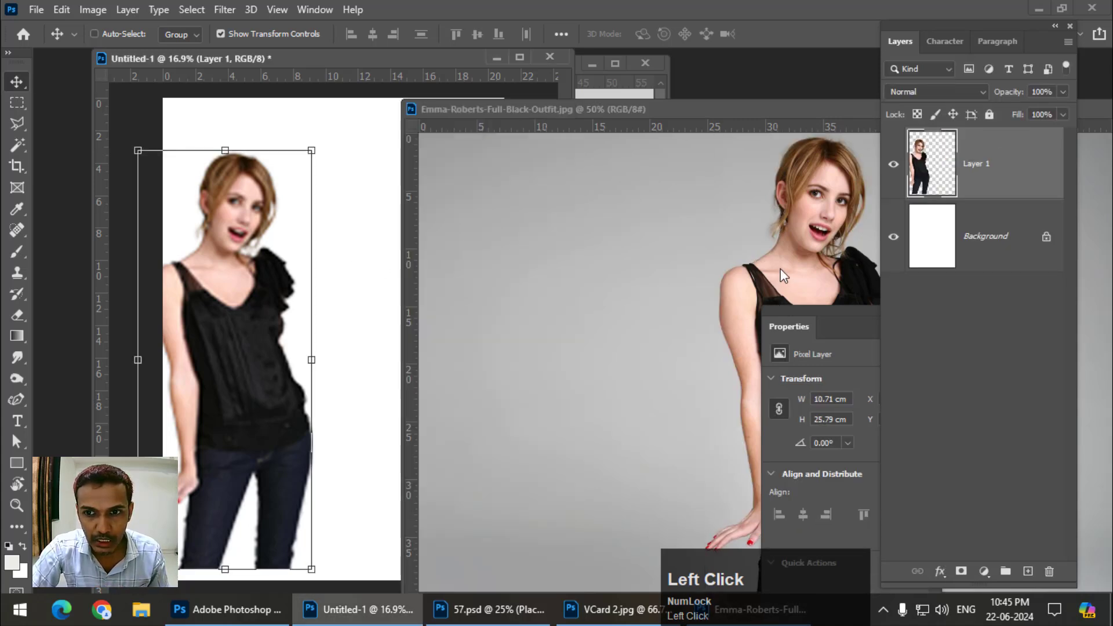
left_click_drag(780, 303, 362, 318)
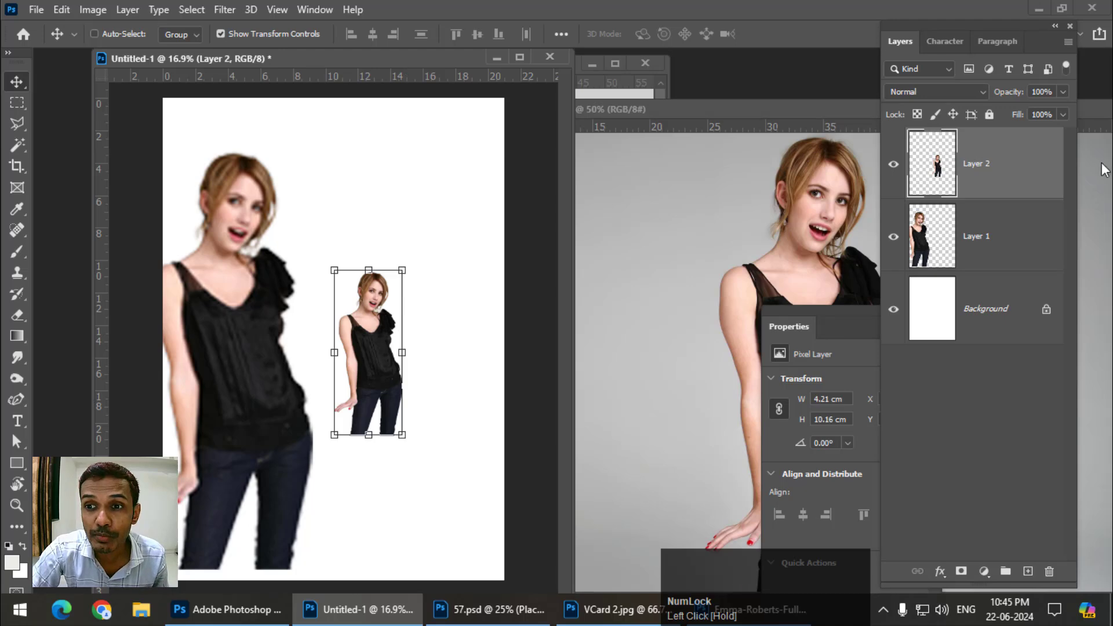
right_click(1029, 168)
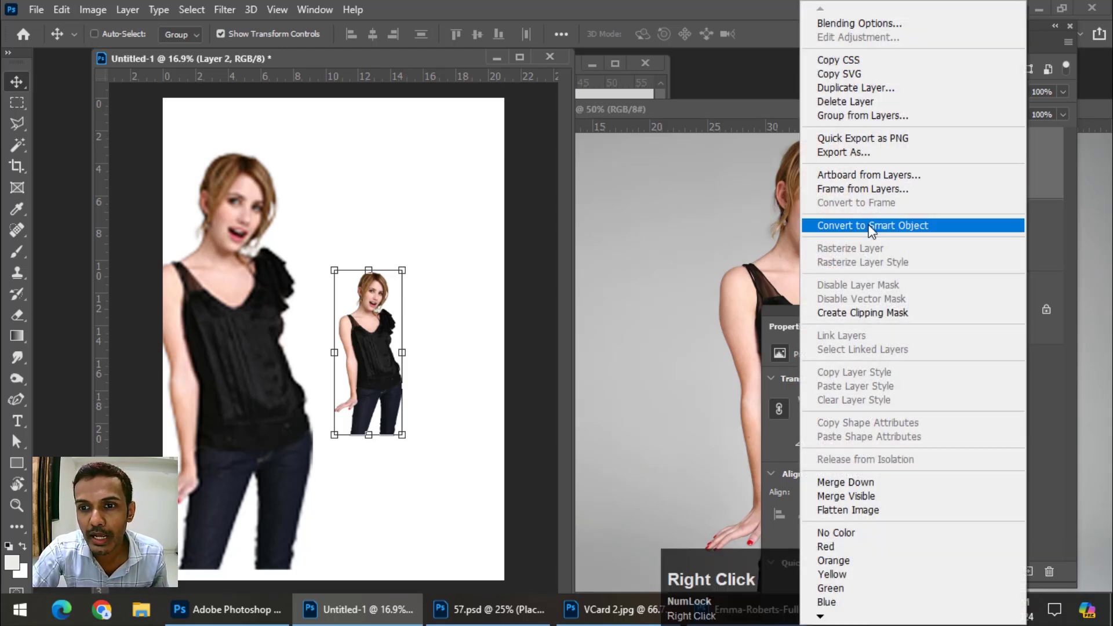
left_click(1037, 184)
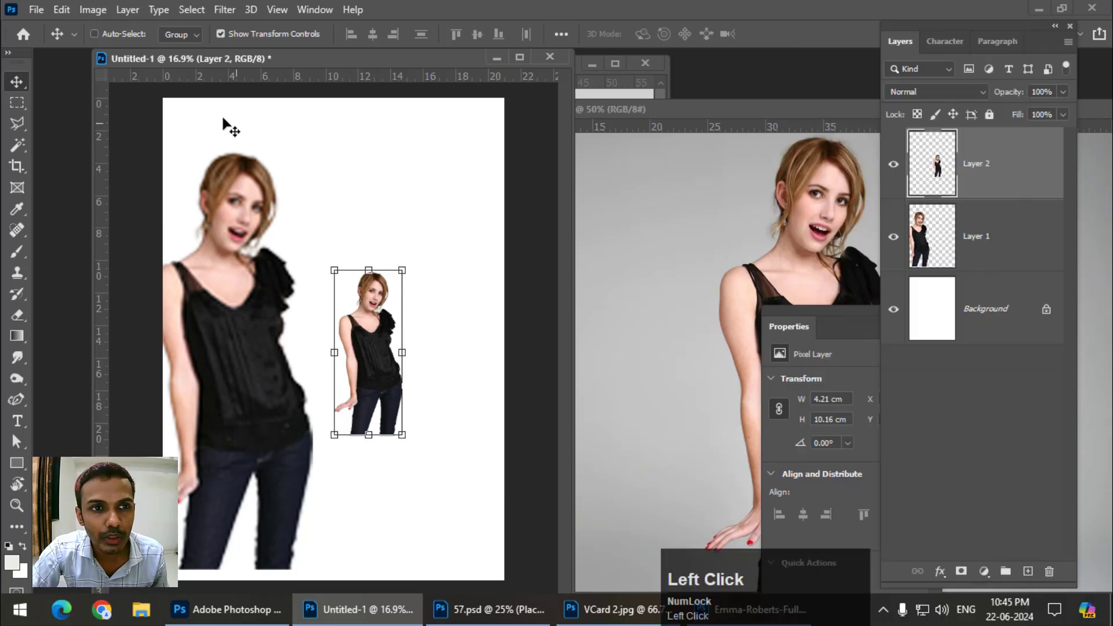
left_click(126, 10)
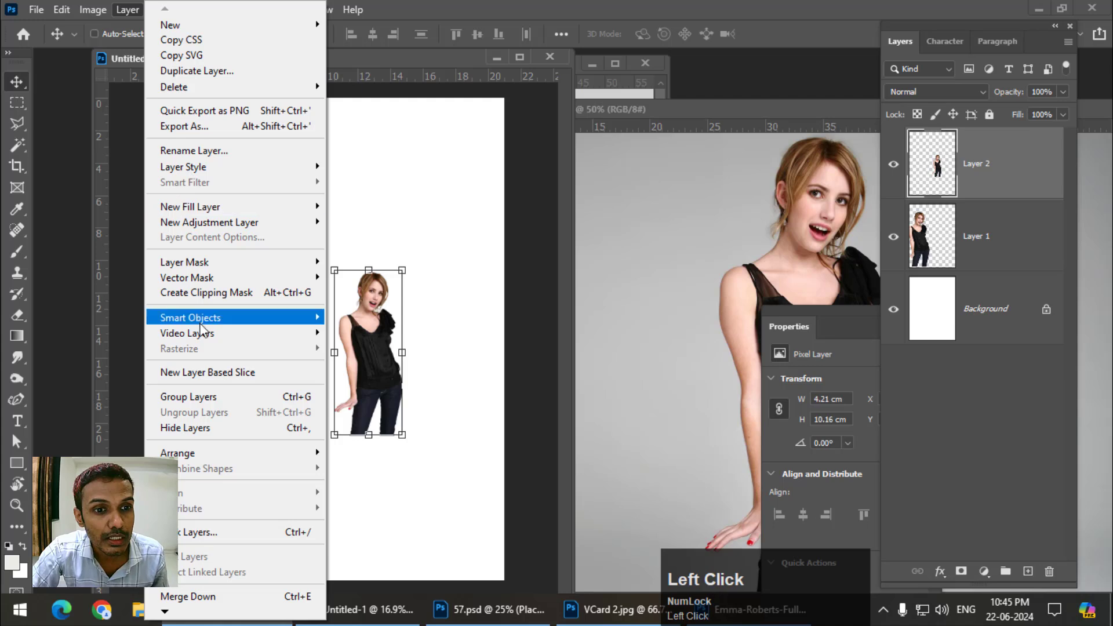
mouse_move(200, 328)
left_click(398, 317)
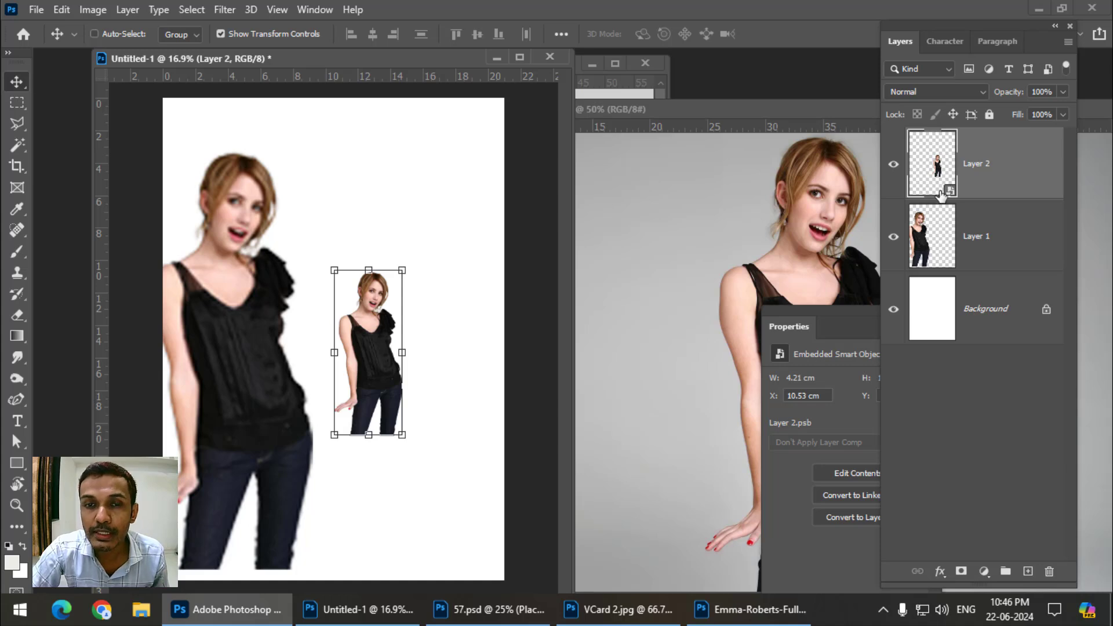
Resize the Smart Object cutout proportionally to about 239% and position it beside the blurred pixel-layer copy.
left_click_drag(384, 348, 377, 465)
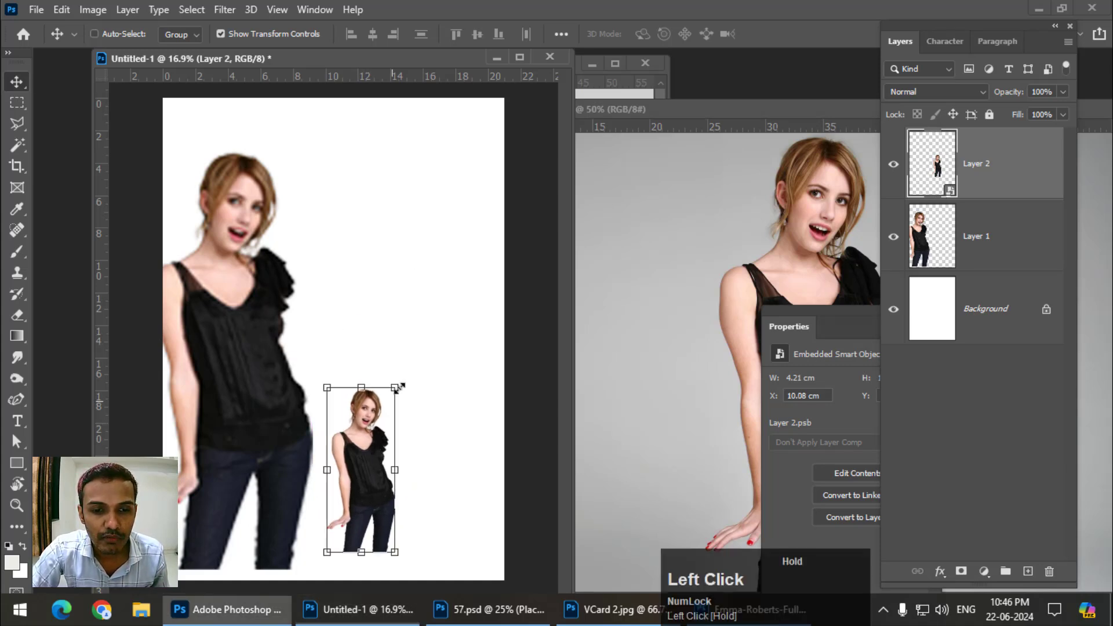
left_click_drag(399, 388, 484, 230)
key("Return")
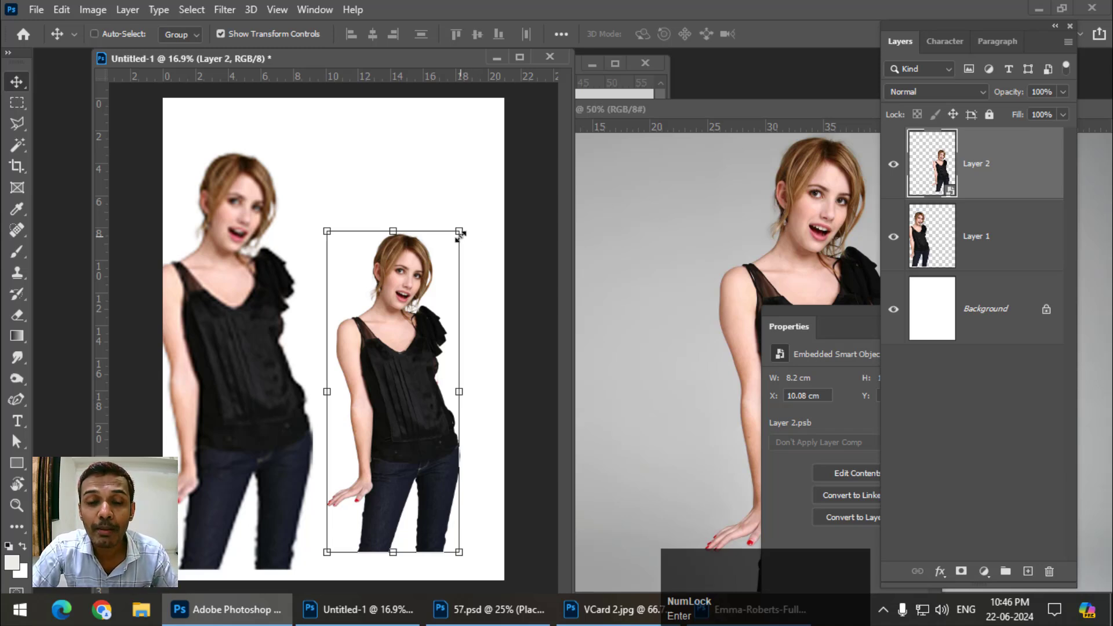
left_click_drag(459, 232, 497, 161)
key("Return")
key("Return")
key("Return")
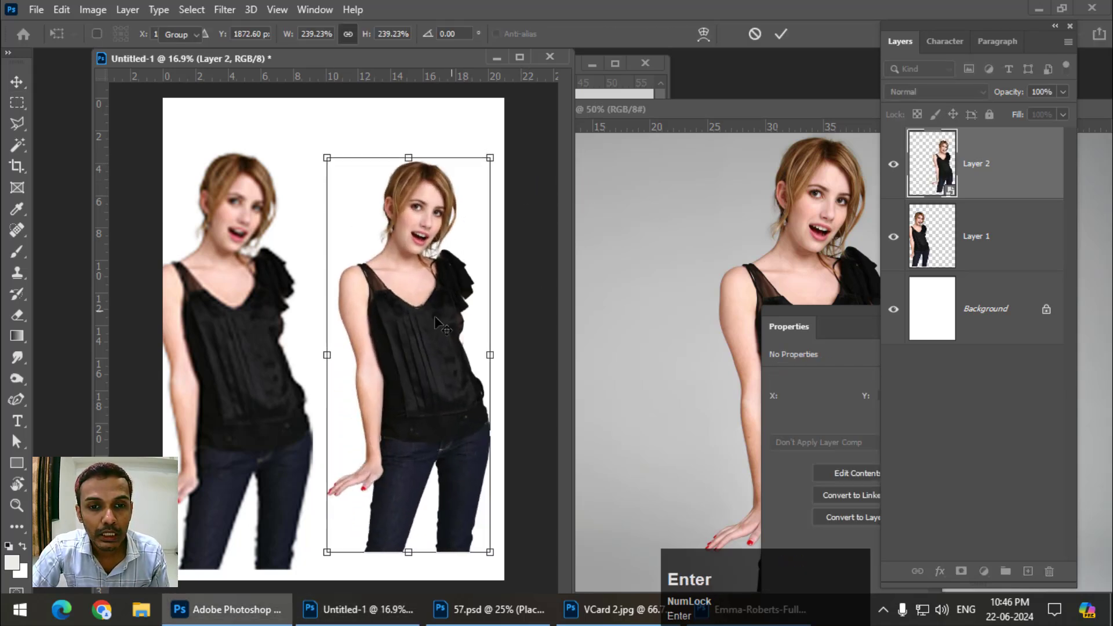
left_click_drag(430, 317, 416, 323)
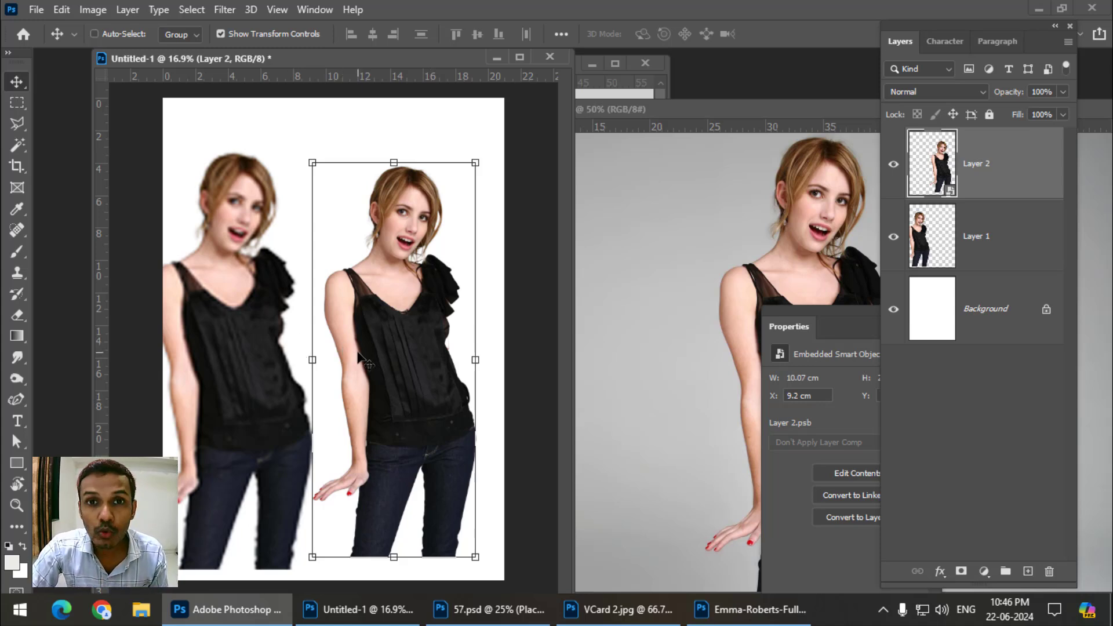
Delete both cutout layers from Untitled-1 and shift its document window slightly aside.
key("Delete")
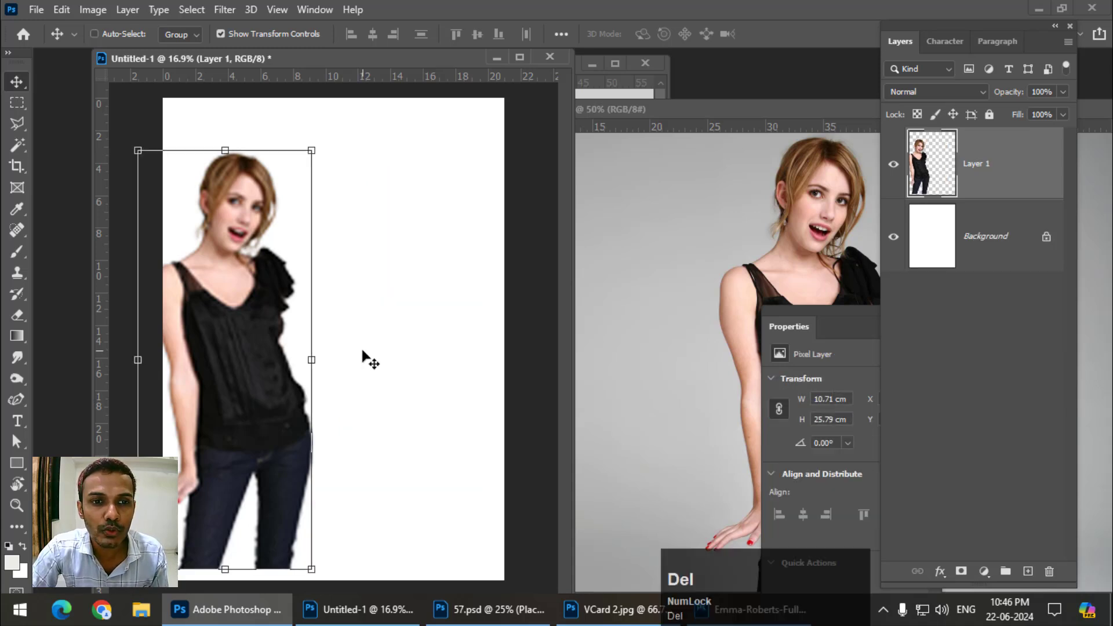
key("Delete")
left_click(297, 62)
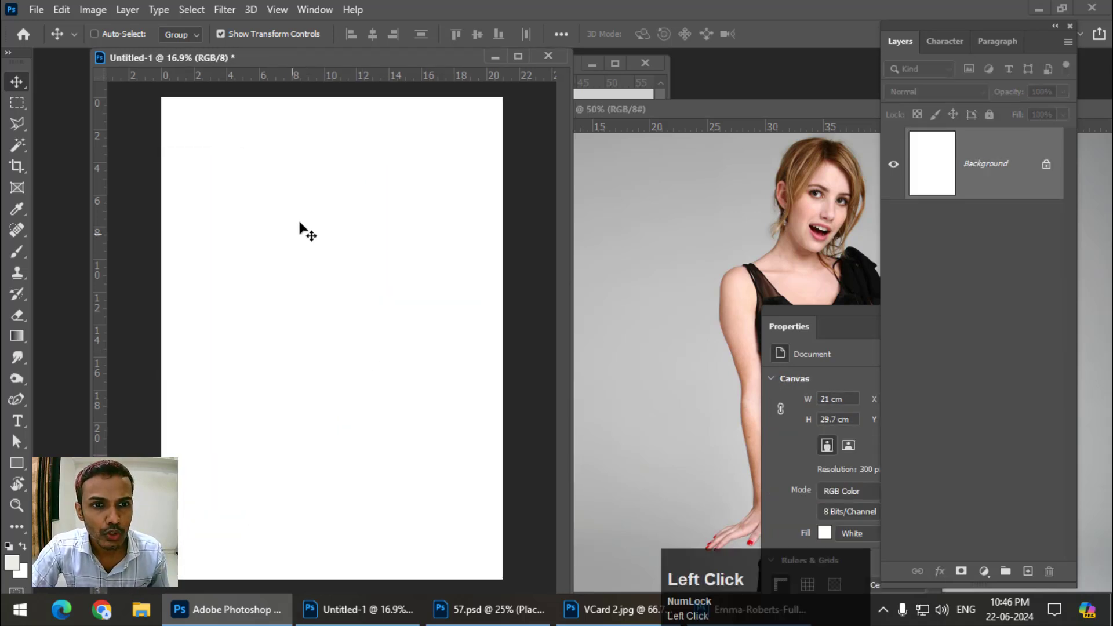
left_click_drag(332, 56, 272, 64)
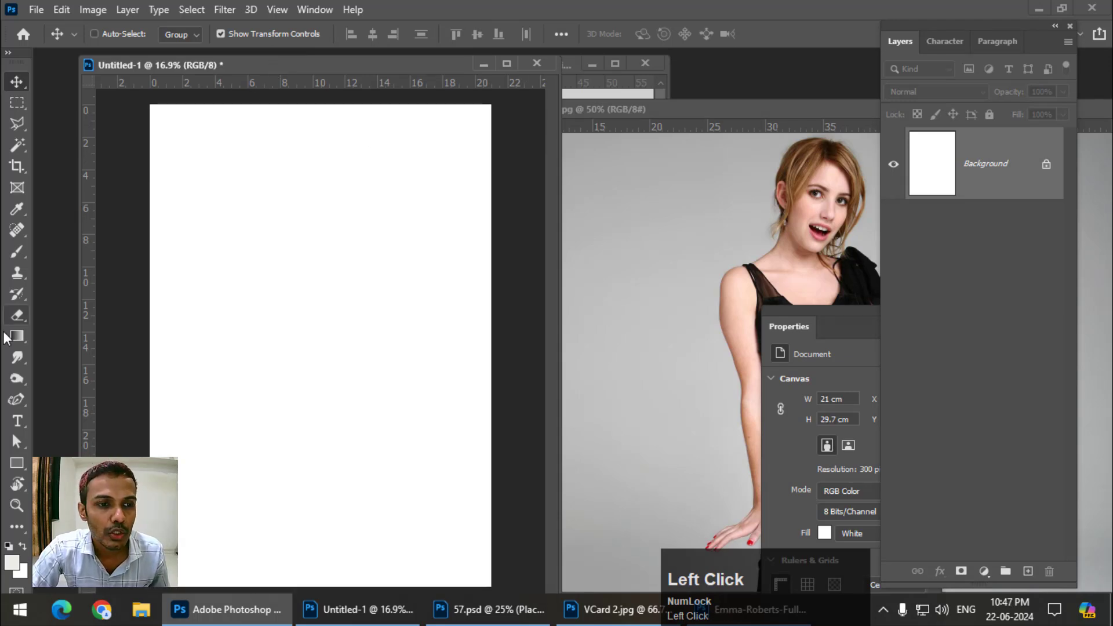
Draw a rectangle shape about 1741 × 1073 px on the blank page and move it toward the right edge.
left_click(16, 467)
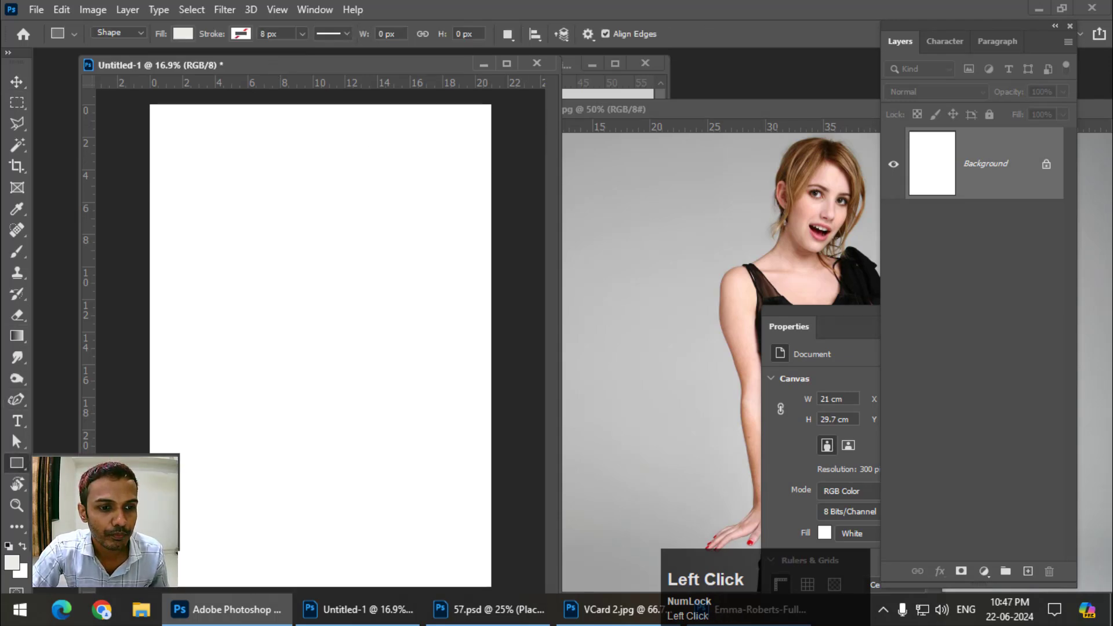
left_click_drag(176, 243, 417, 390)
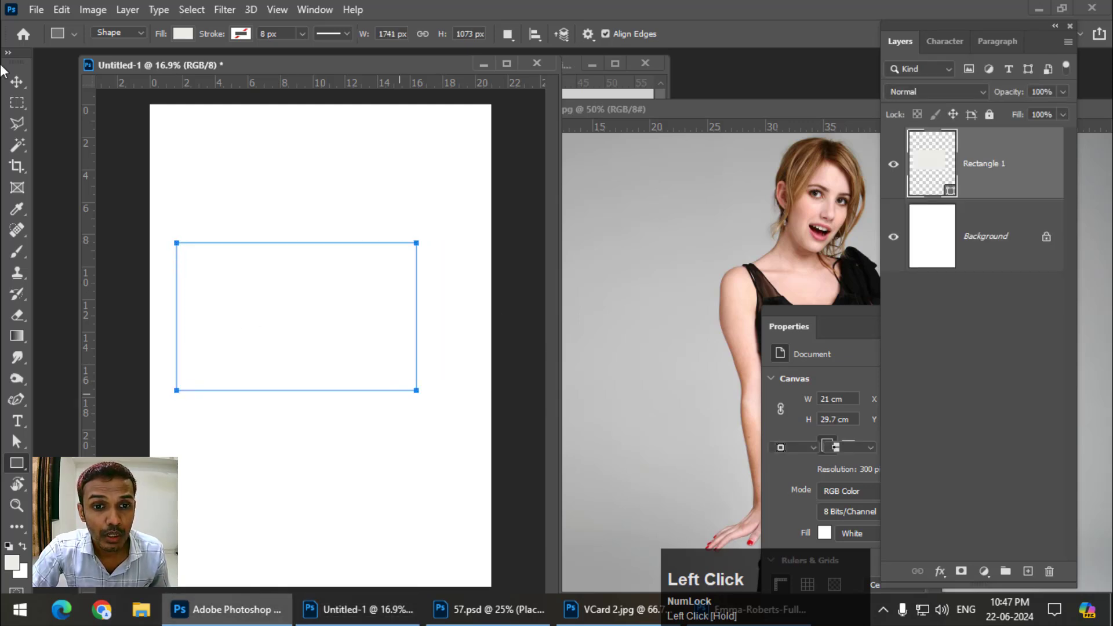
left_click(17, 81)
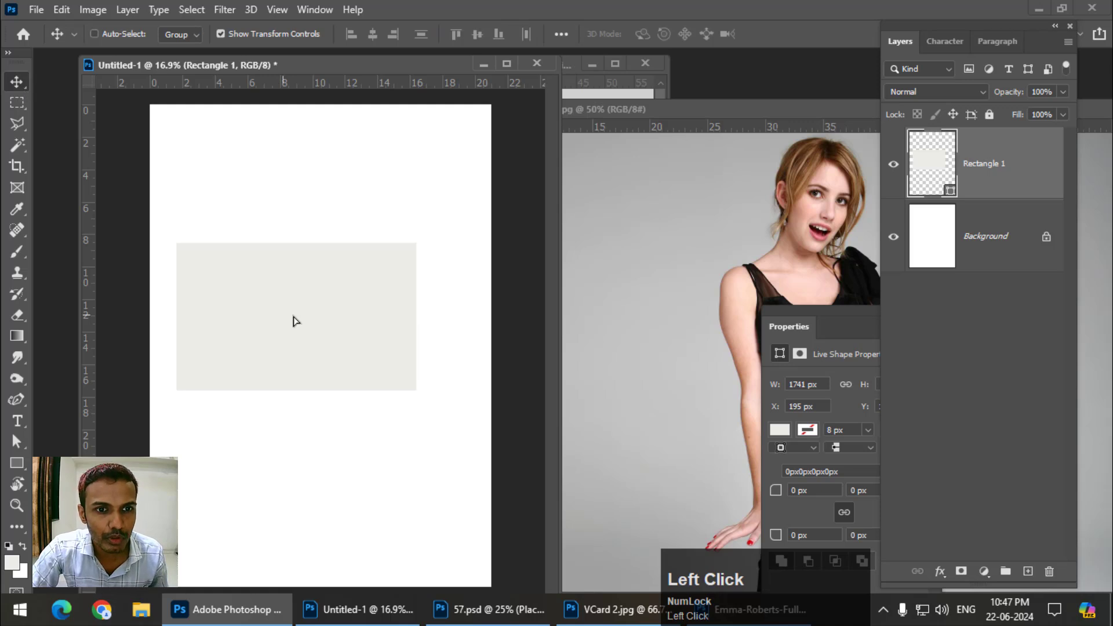
left_click_drag(294, 321, 337, 300)
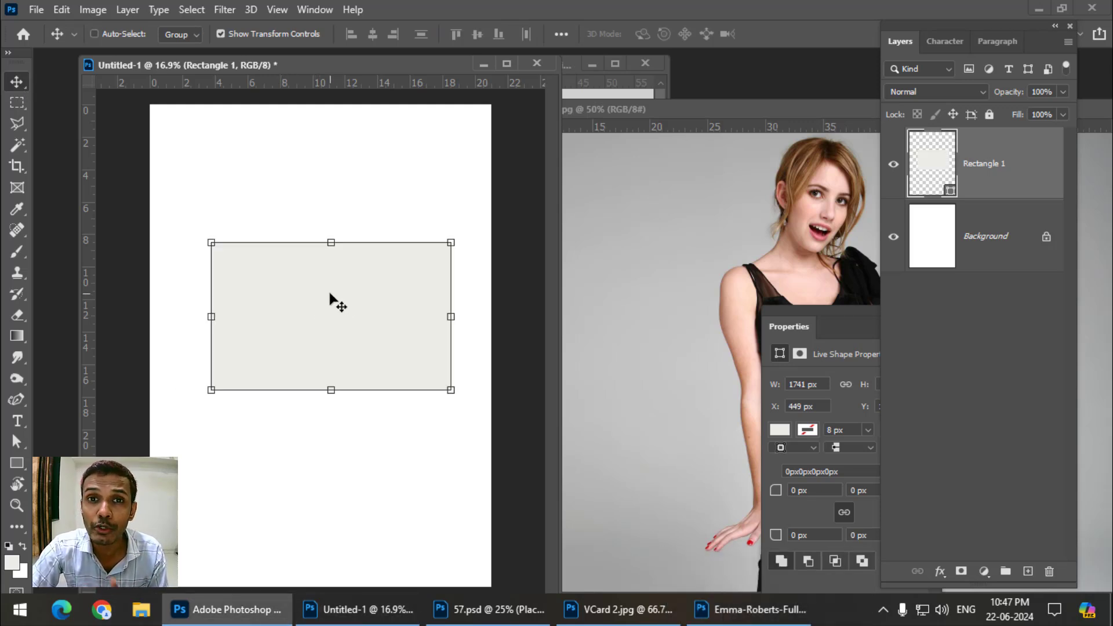
Change the rectangle's fill to dark red and move it slightly lower on the page.
left_click(17, 463)
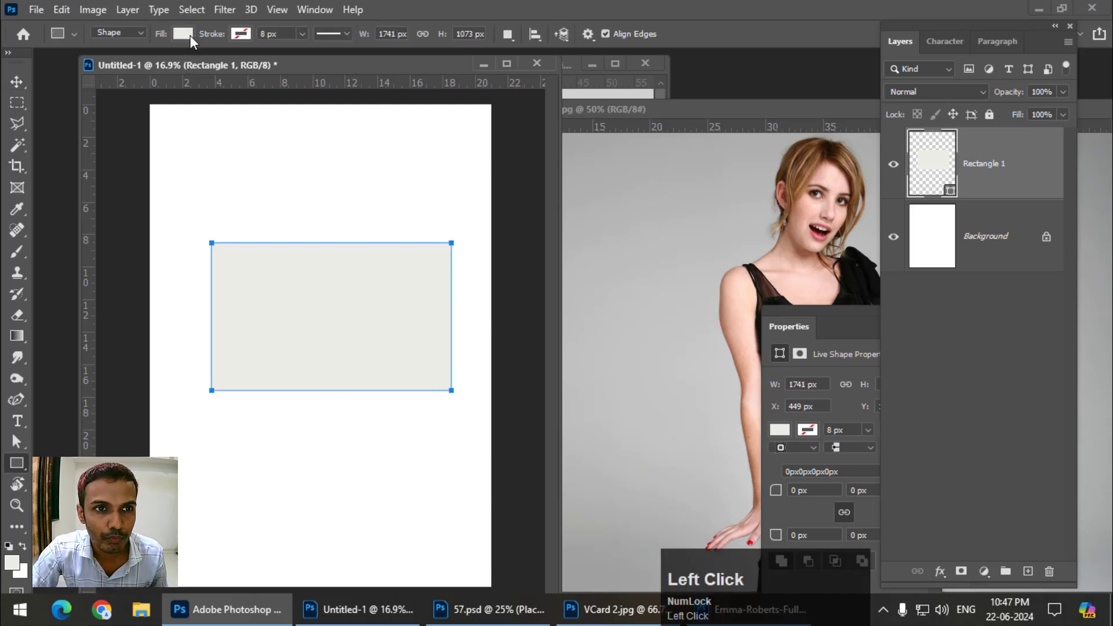
left_click(190, 37)
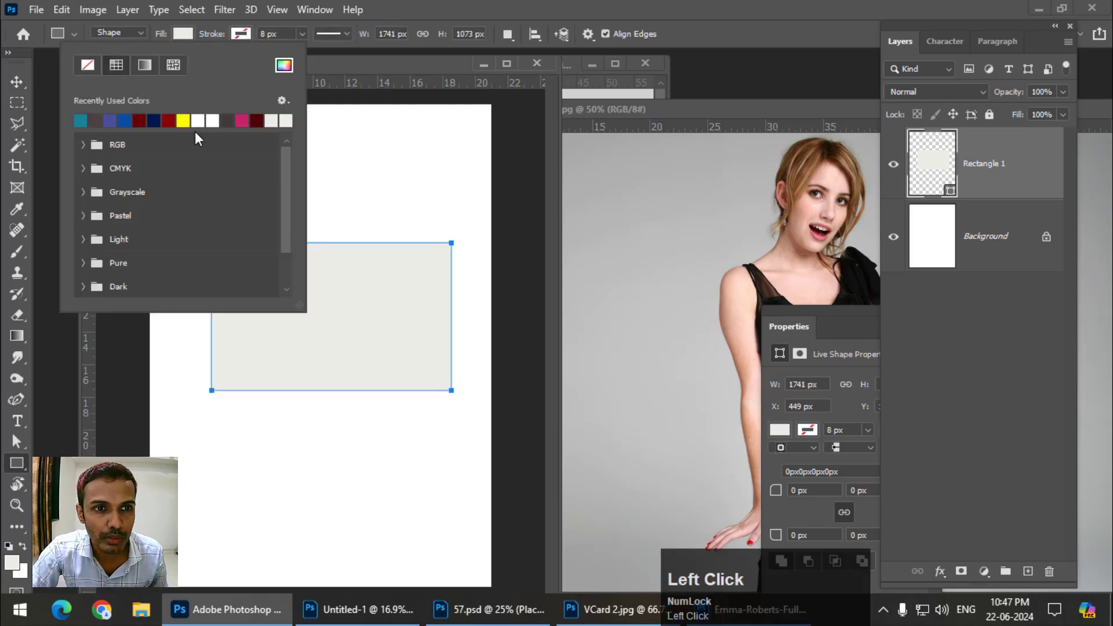
left_click(16, 81)
left_click_drag(385, 306, 299, 331)
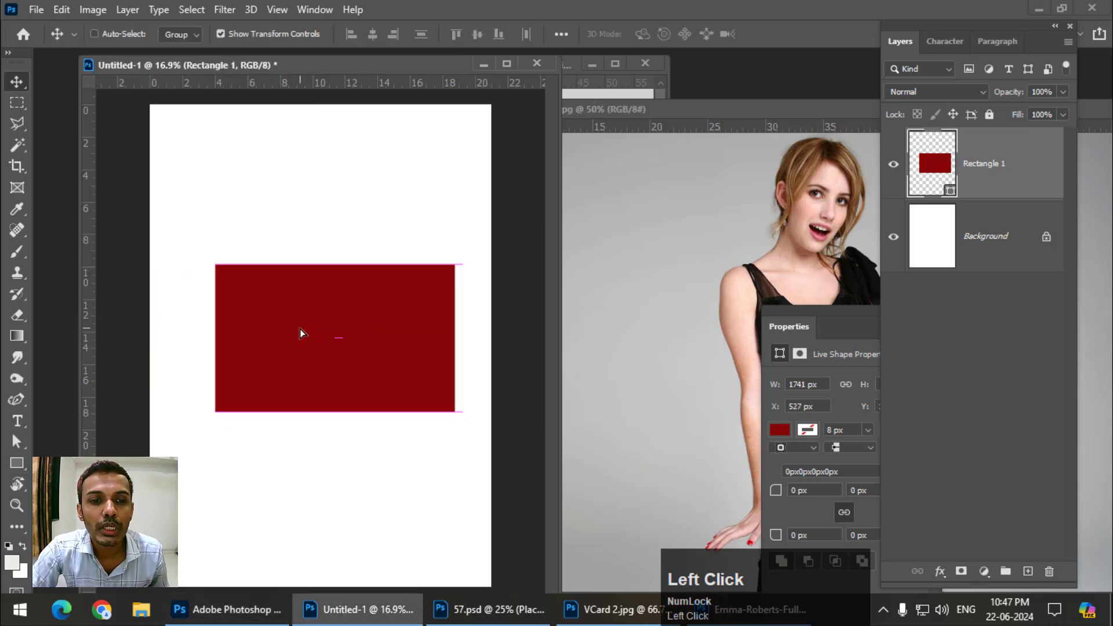
Convert the dark red rectangle's layer to a Smart Object and move it slightly up and left.
right_click(1042, 165)
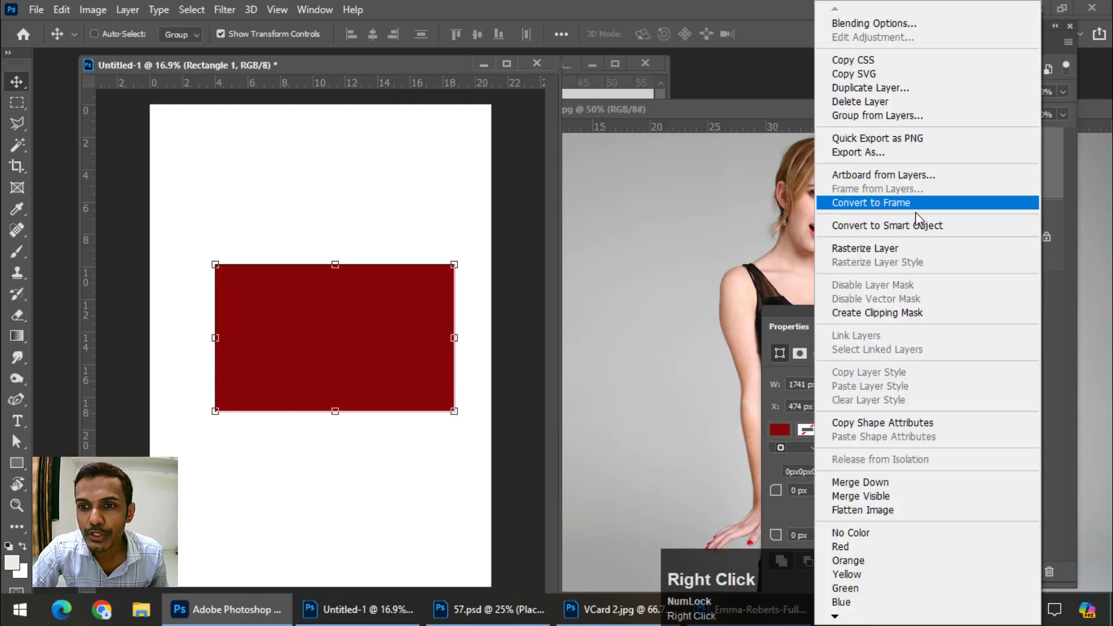
left_click(918, 225)
mouse_move(406, 290)
left_mouse_down()
mouse_move(377, 277)
mouse_move(361, 294)
mouse_move(388, 280)
left_mouse_up()
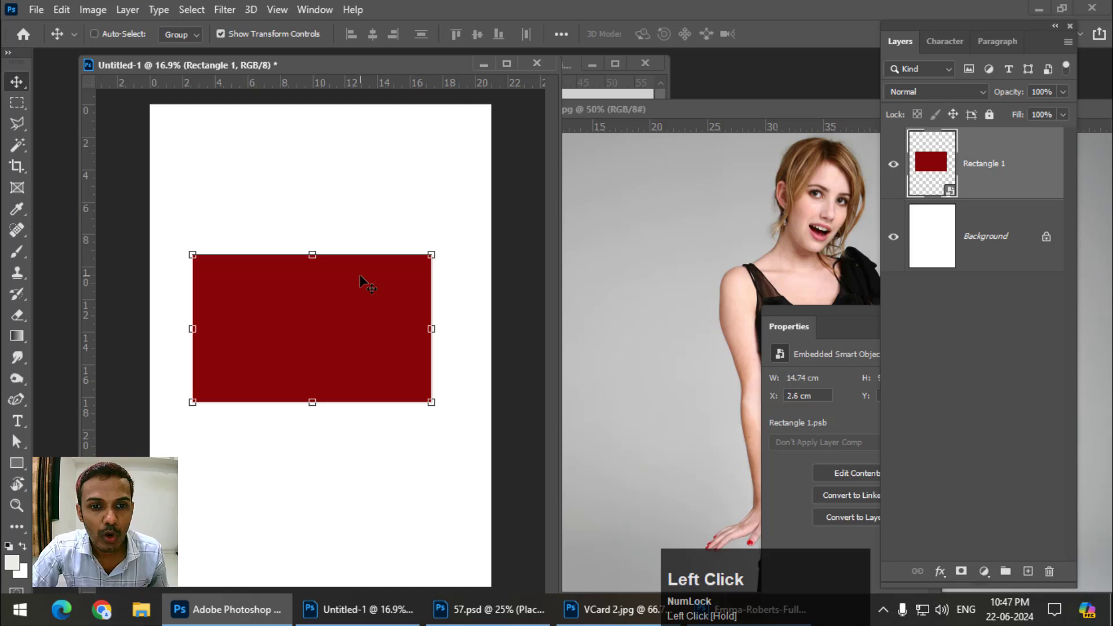
key("ctrl+t")
right_click(293, 280)
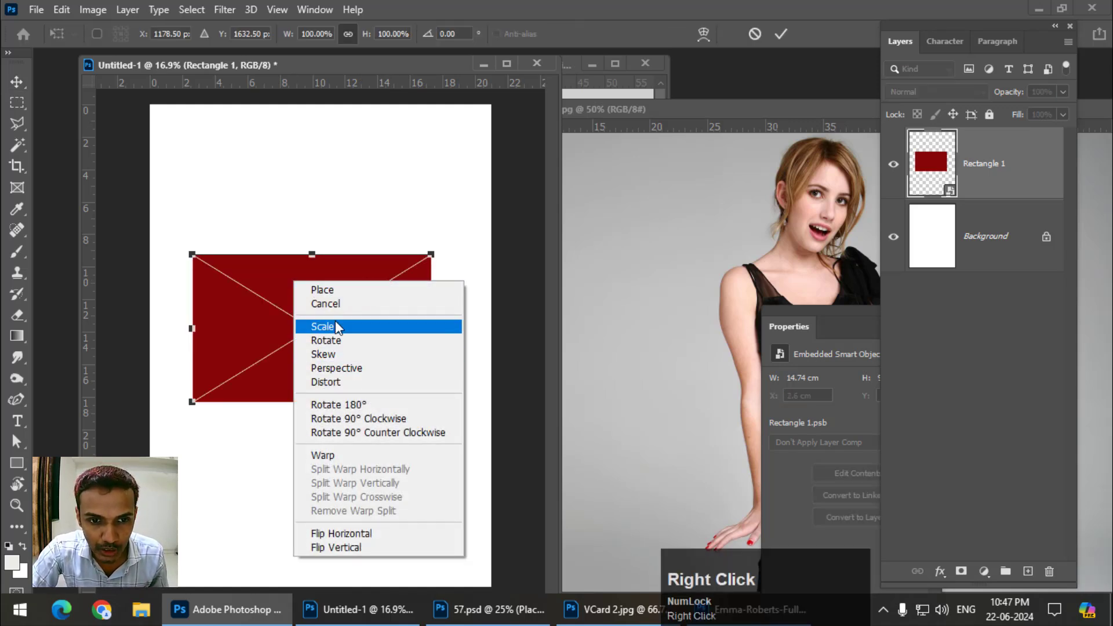
key("Escape")
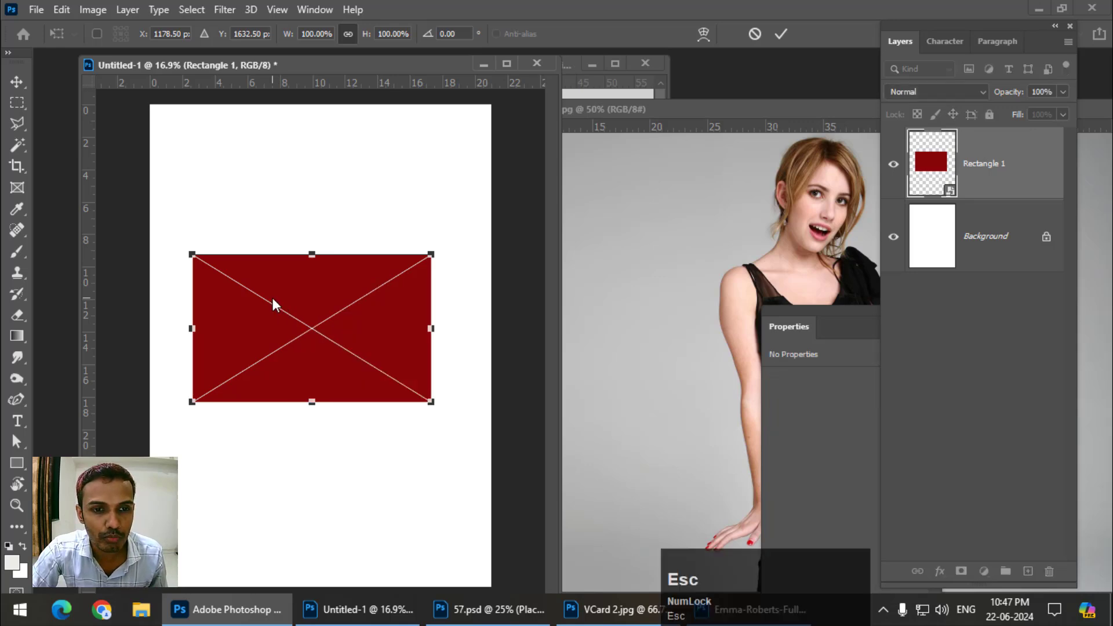
key("Escape")
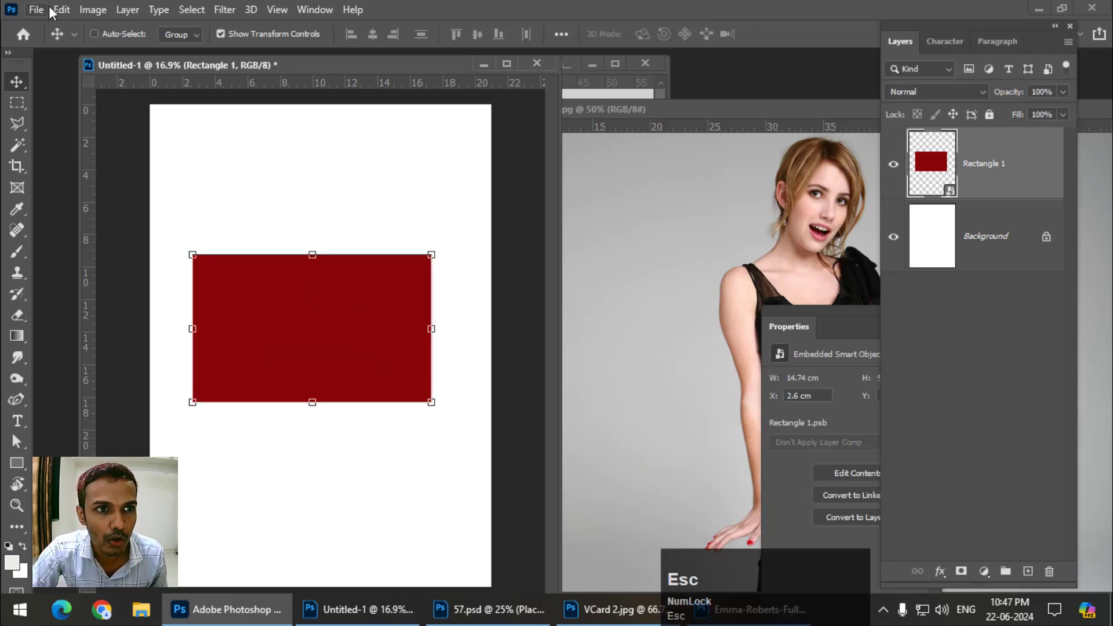
Distort the dark red Smart Object by shifting each of its four corners into a slanted quadrilateral.
left_click(59, 11)
mouse_move(170, 379)
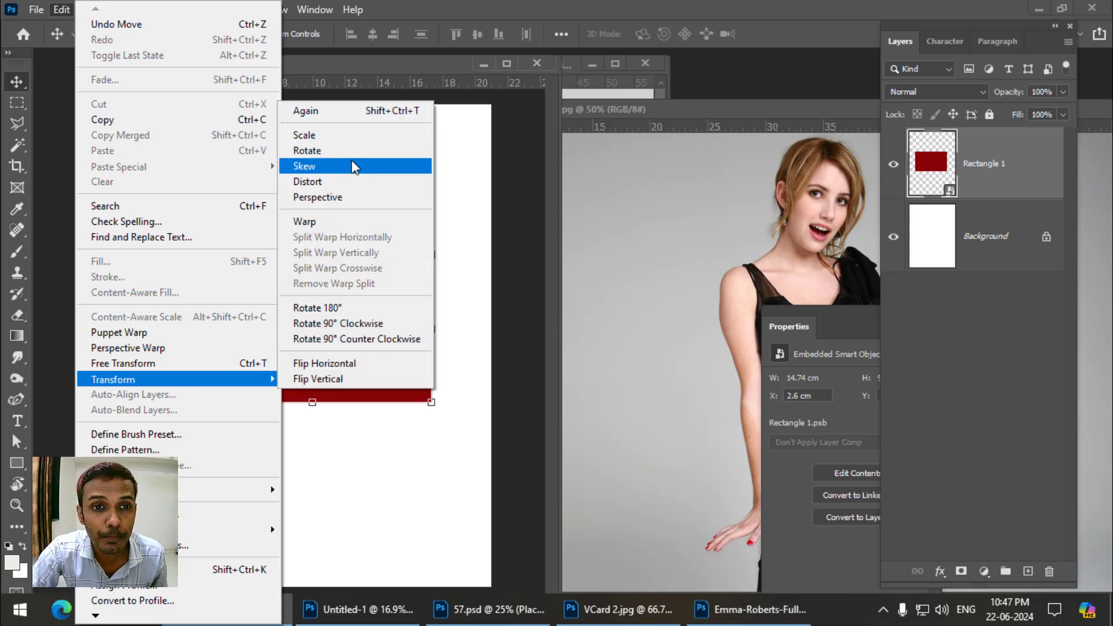
left_click(342, 181)
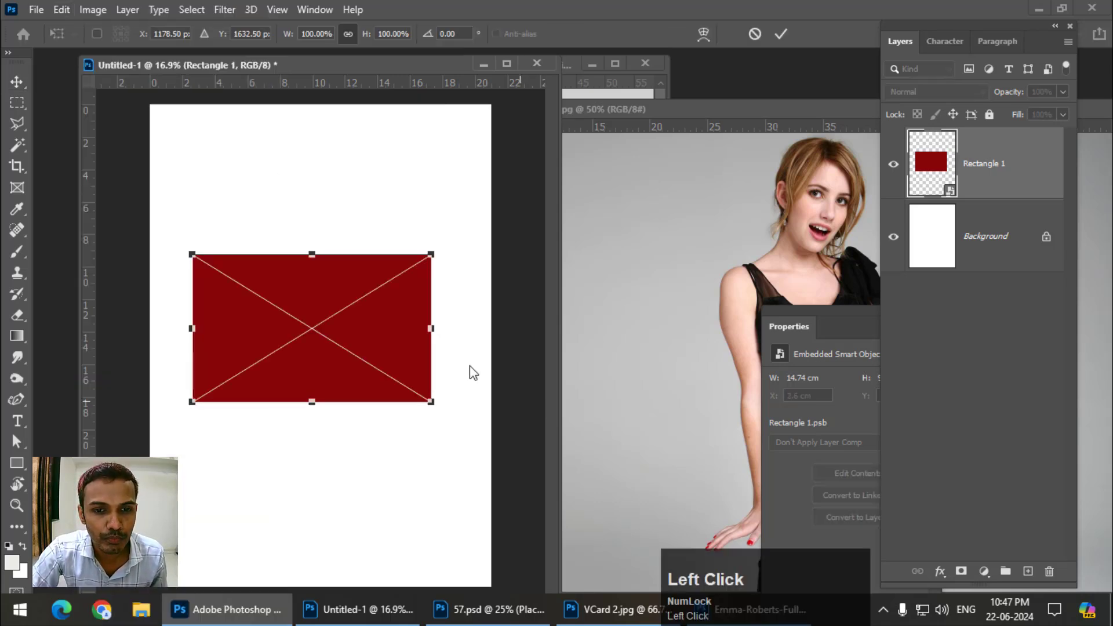
left_click_drag(429, 260, 418, 288)
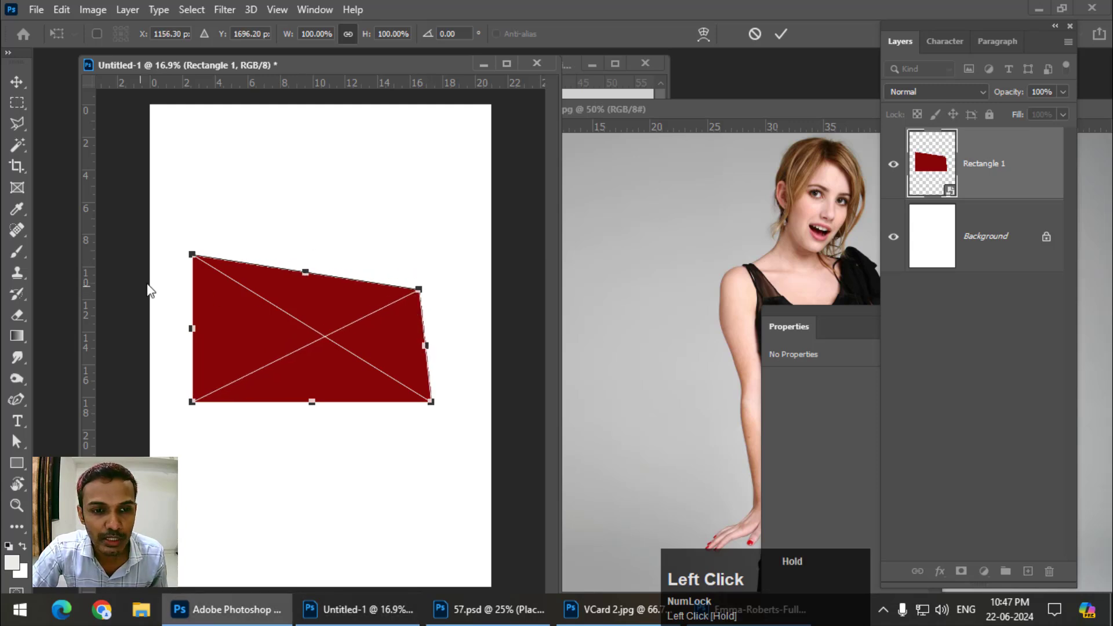
left_click_drag(192, 254, 209, 307)
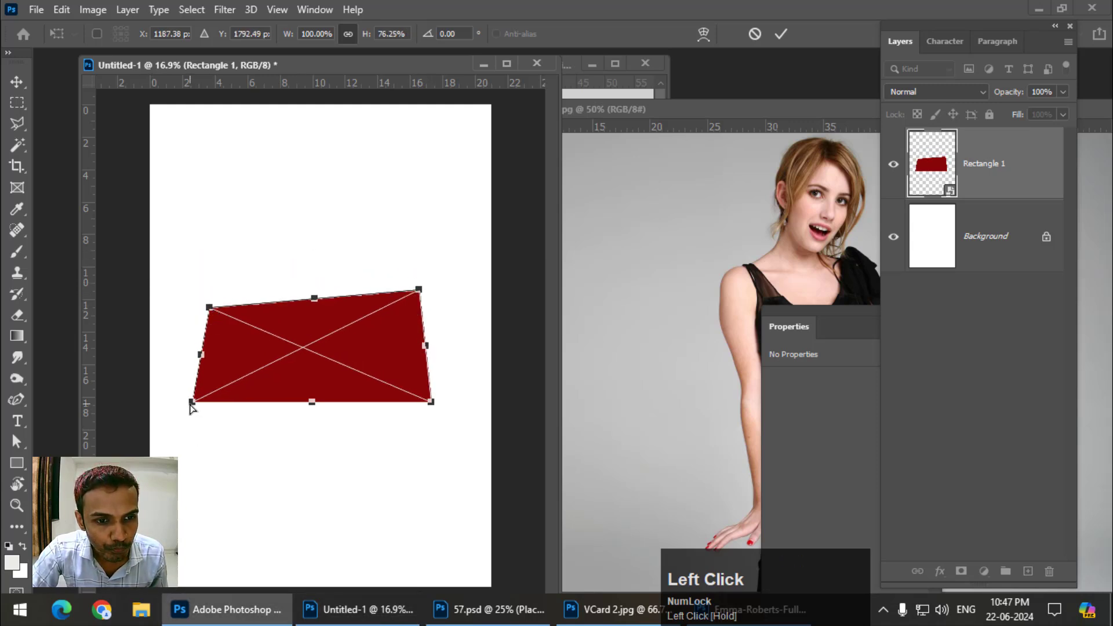
left_click_drag(191, 402, 212, 445)
left_click_drag(433, 401, 400, 391)
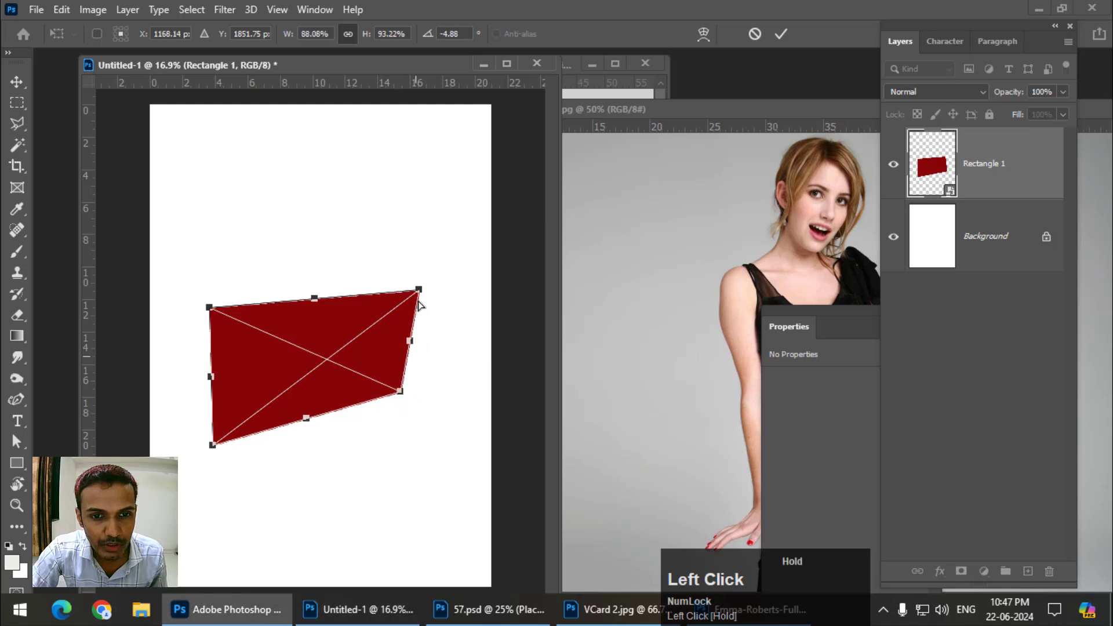
Adjust the distorted corners until the red shape looks like a card lying in perspective, apply the distortion and move the shape slightly up.
left_click_drag(418, 289, 387, 331)
left_click_drag(402, 393, 432, 387)
left_click_drag(388, 332, 382, 311)
left_click_drag(209, 311, 208, 336)
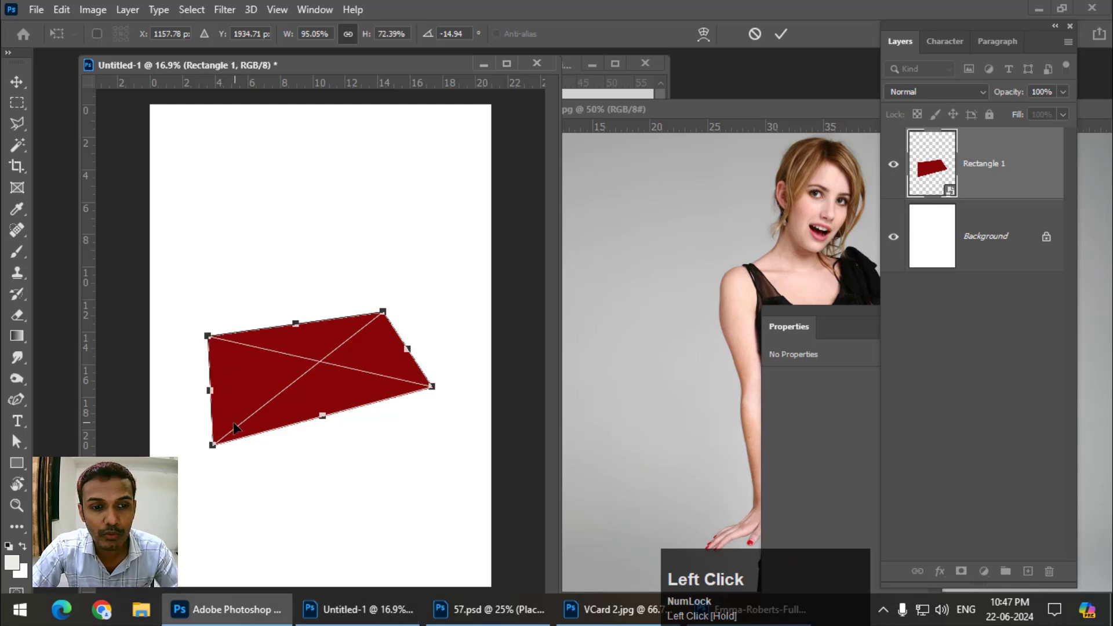
left_click_drag(213, 446, 246, 455)
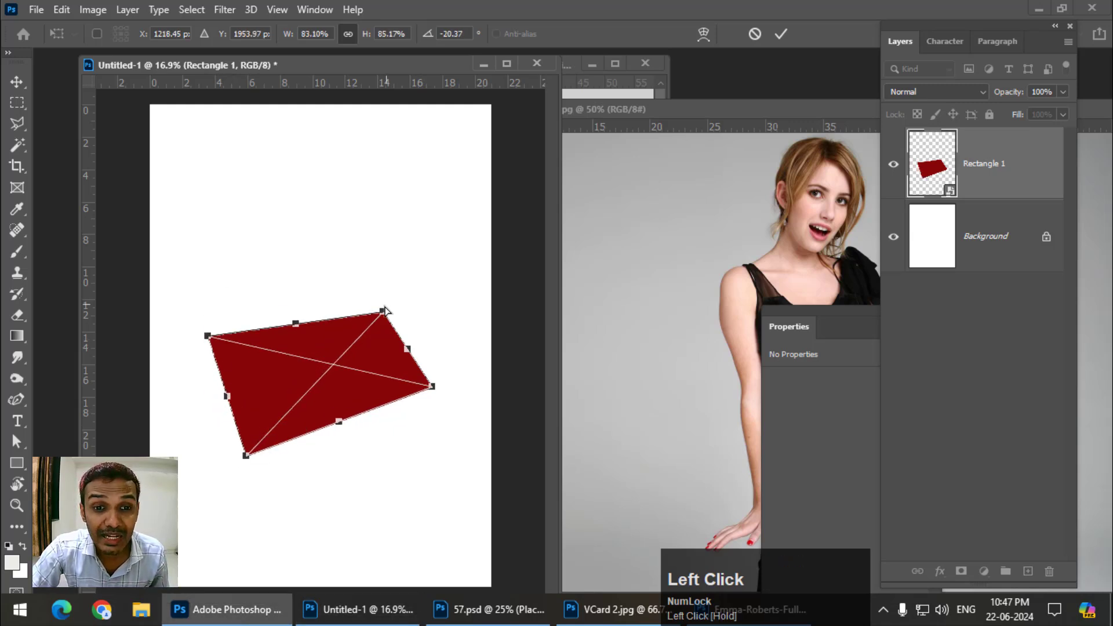
left_click_drag(383, 312, 377, 330)
left_click_drag(207, 336, 218, 351)
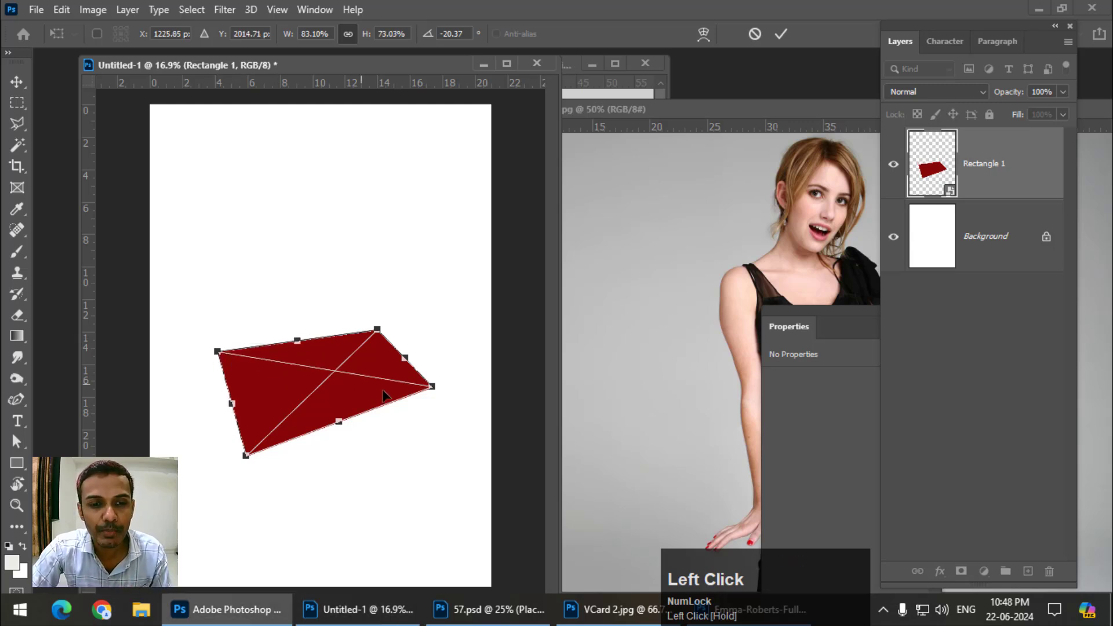
mouse_move(377, 331)
left_mouse_down()
mouse_move(218, 352)
mouse_move(370, 334)
left_mouse_up()
left_click_drag(245, 456, 285, 443)
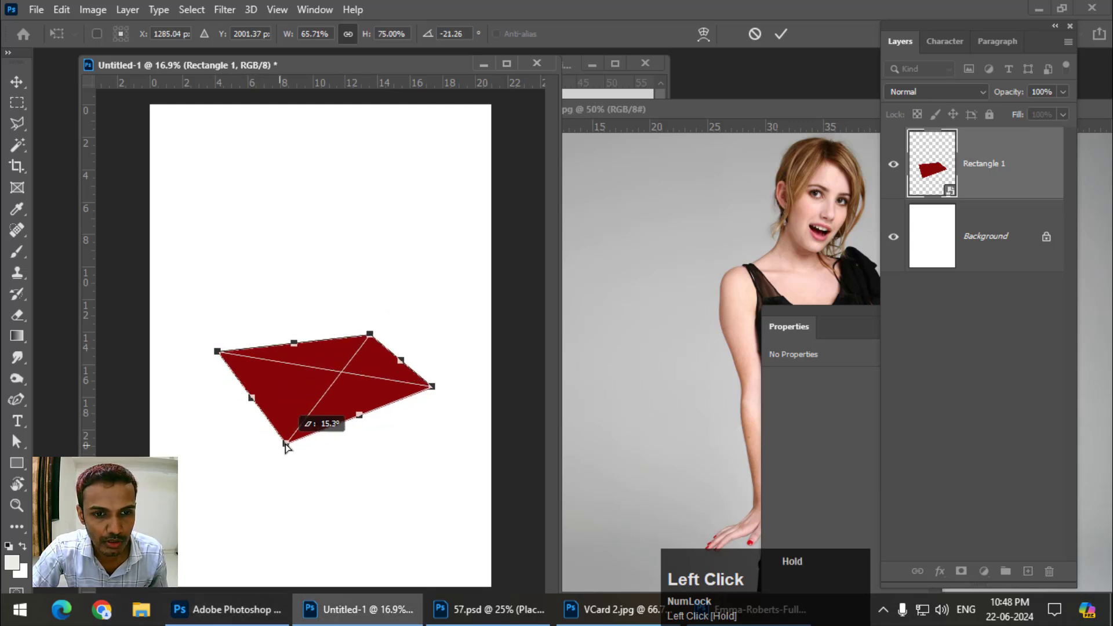
left_click_drag(218, 351, 224, 382)
left_click_drag(292, 444, 281, 465)
key("Return")
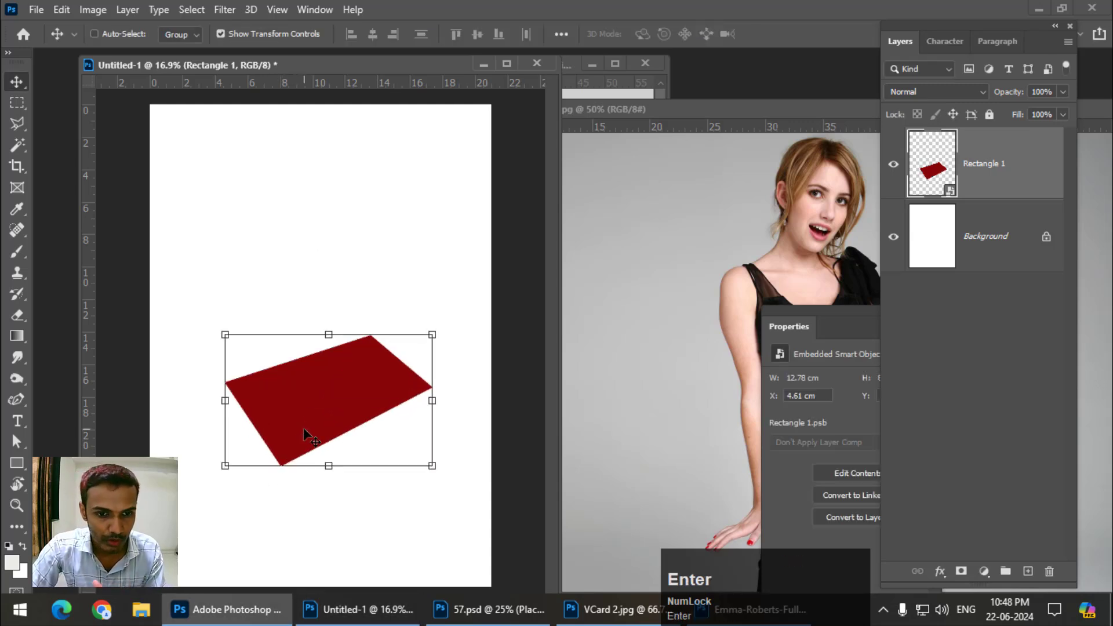
left_click_drag(321, 384, 322, 353)
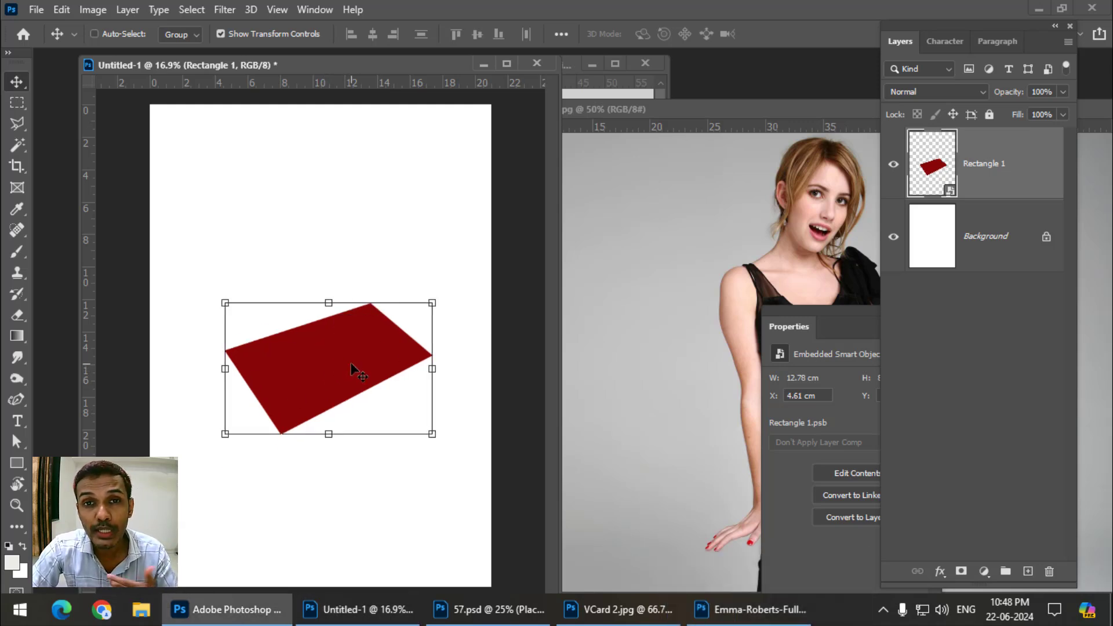
Open the contents of the red Smart Object and float Rectangle 1.psb in its own window at 25% zoom.
double_click(931, 173)
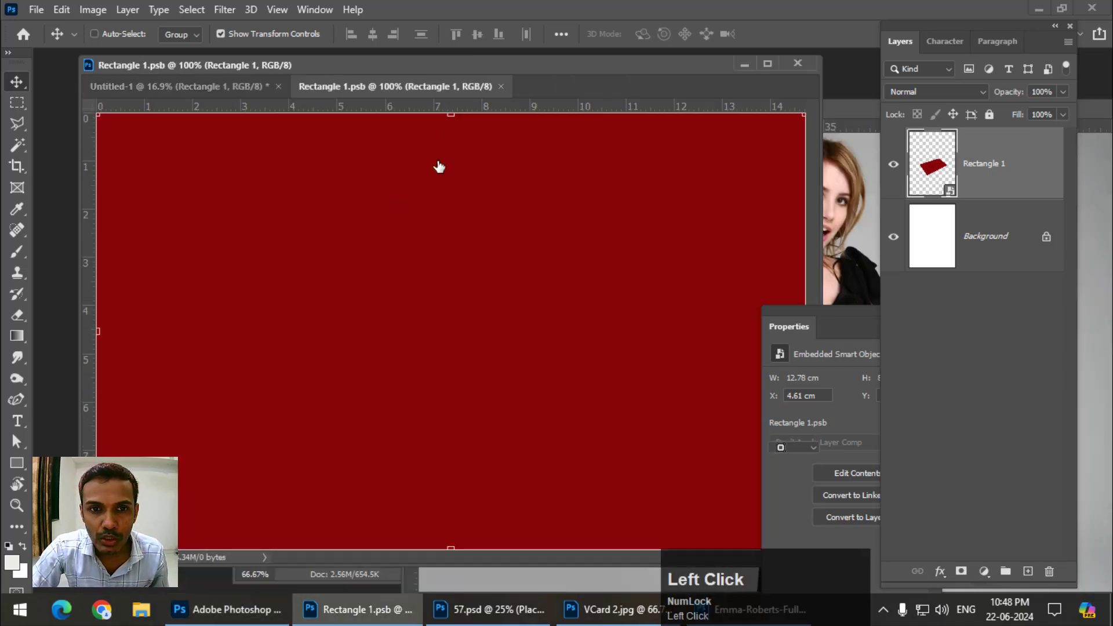
left_click_drag(430, 90, 313, 151)
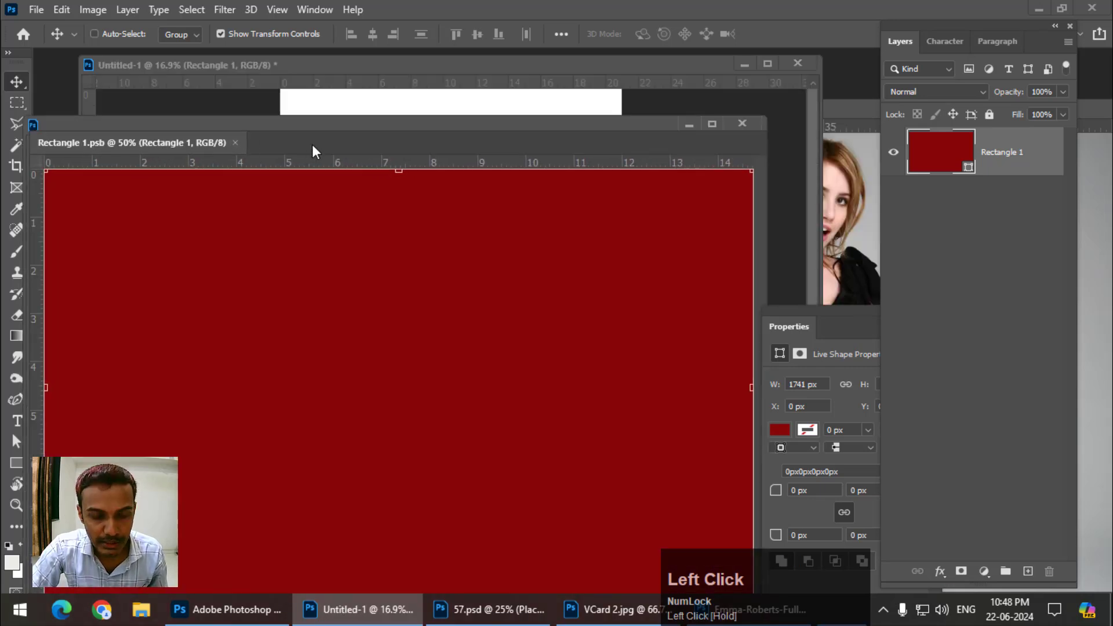
key("ctrl")
key("ctrl+minus")
key("ctrl+minus")
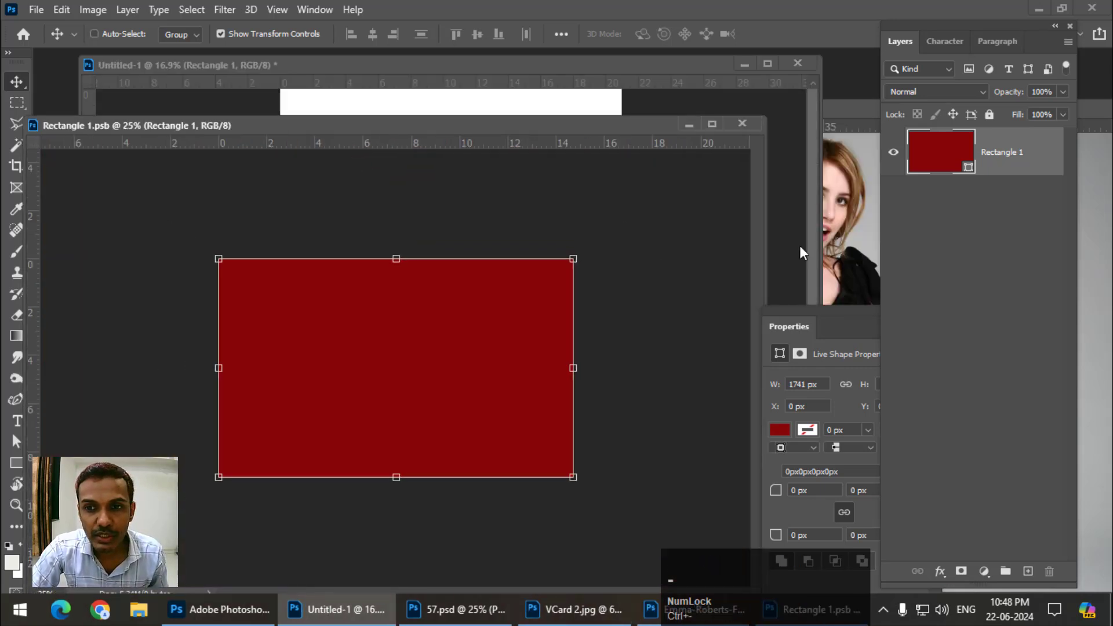
Copy the VCard 2.jpg artwork into Rectangle 1.psb and scale it to about 14.74 × 9.08 cm to cover the red rectangle.
left_click(574, 609)
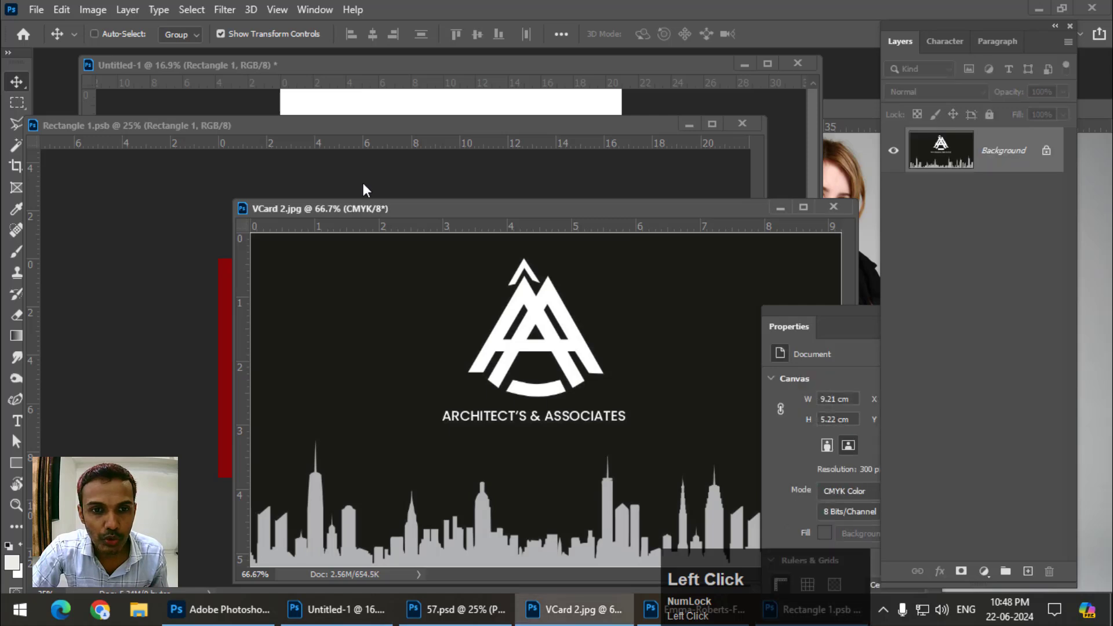
left_click_drag(377, 210, 610, 214)
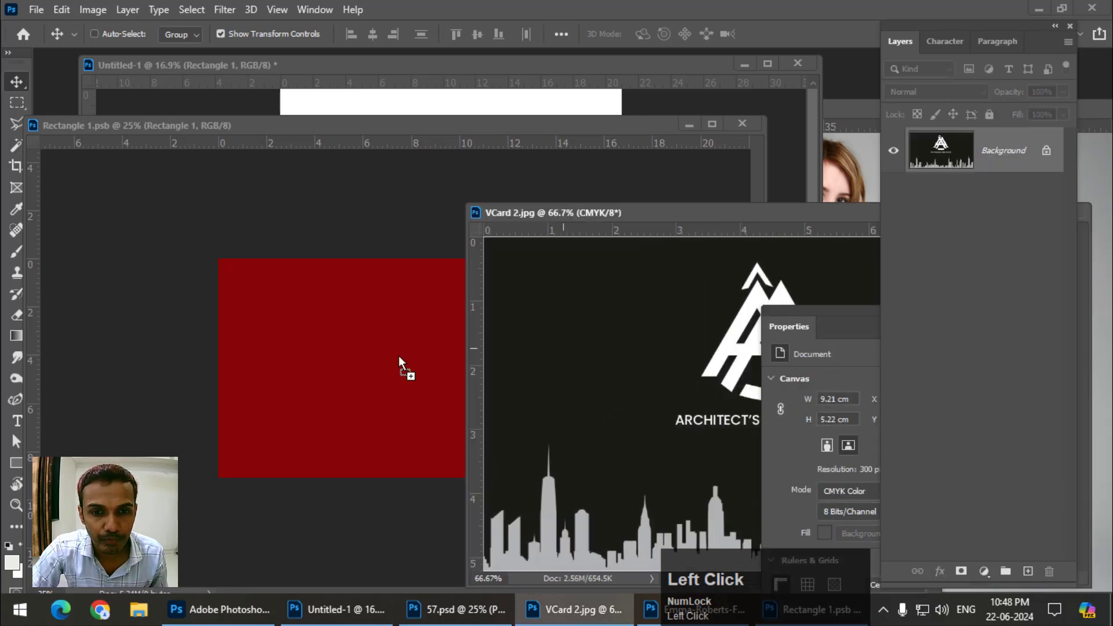
left_click_drag(398, 356, 291, 302)
left_click_drag(440, 321, 576, 330)
left_click_drag(396, 384, 399, 482)
key("Return")
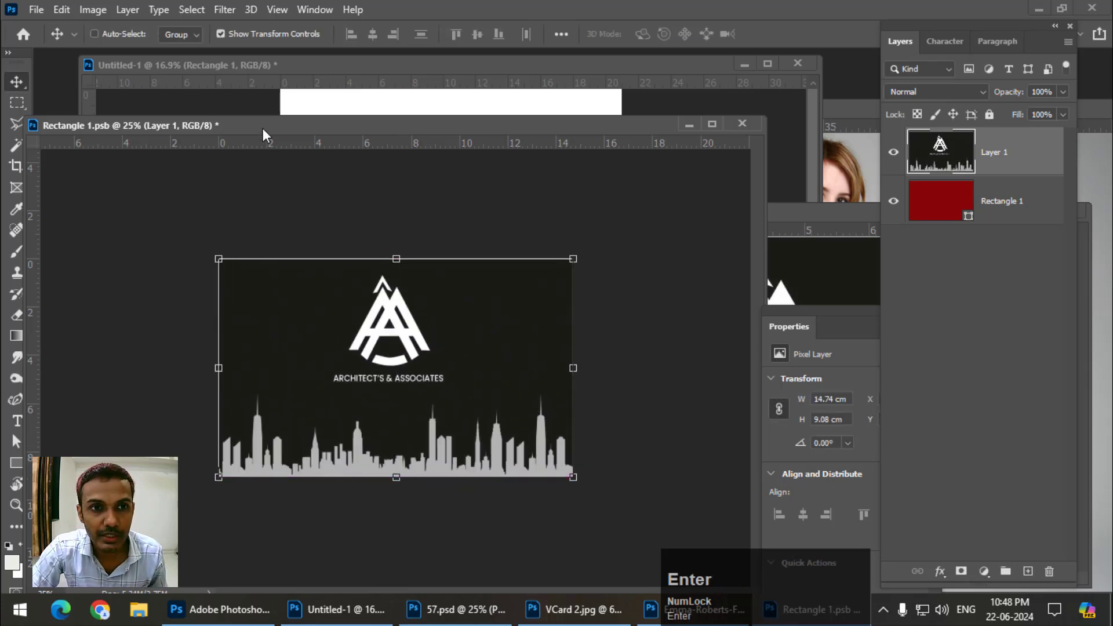
Save Rectangle 1.psb to update the Smart Object in Untitled-1, and compare the distorted card with its source document.
left_click_drag(262, 135, 678, 124)
key("ctrl+s")
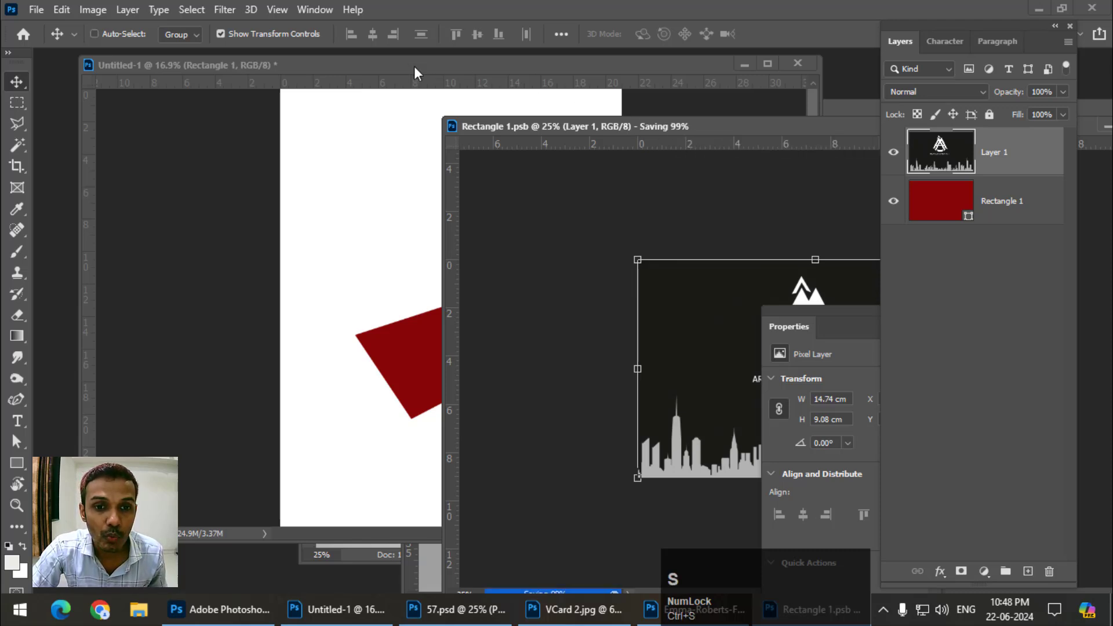
left_click(409, 66)
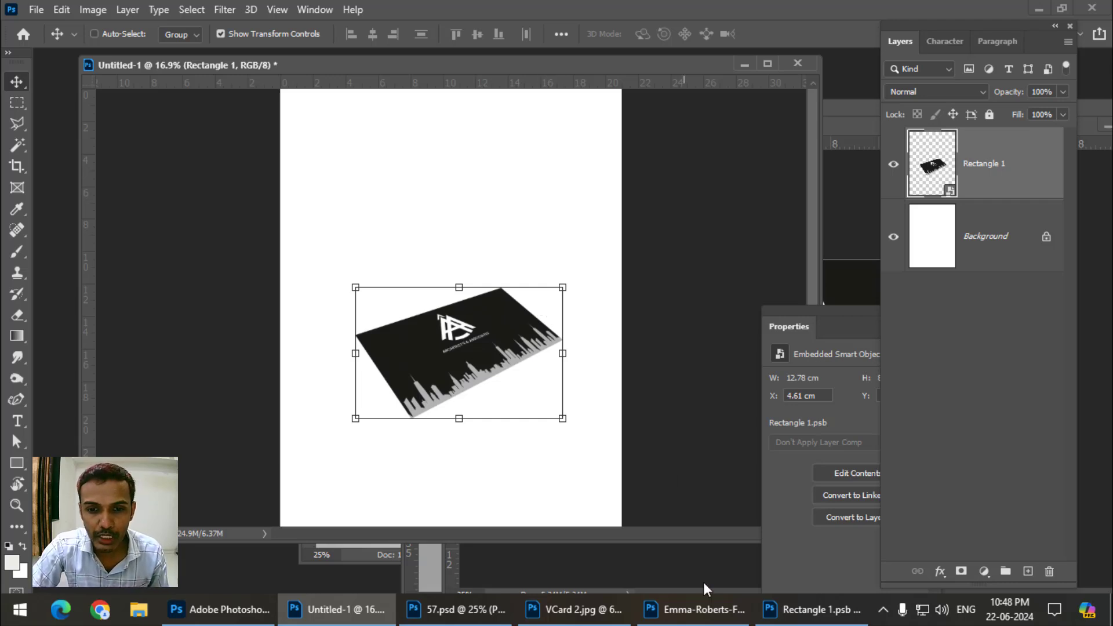
left_click(653, 570)
left_click_drag(556, 131, 318, 150)
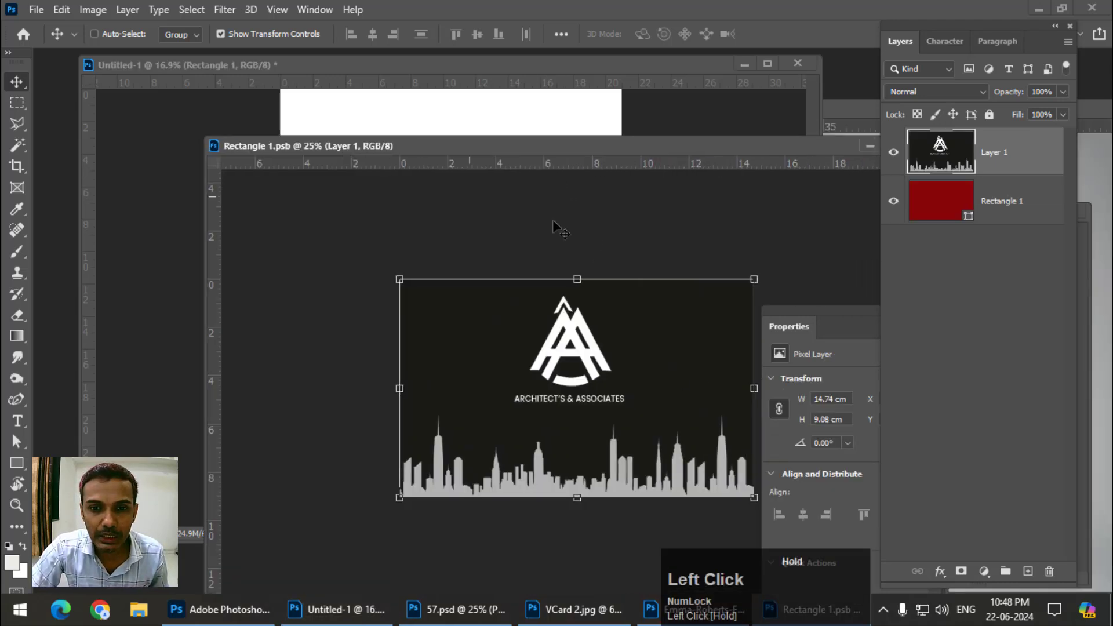
left_click(520, 129)
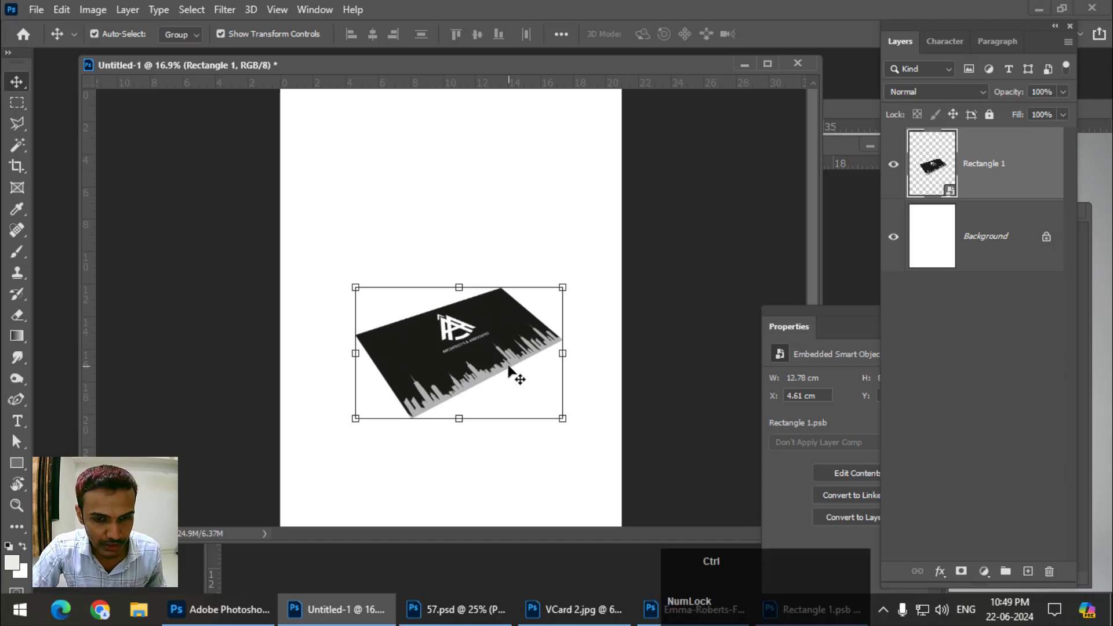
Undo the artwork update, distortion and moves in Untitled-1, and delete the red Smart Object layer.
key("ctrl+z")
key("ctrl+z")
key("ctrl+z")
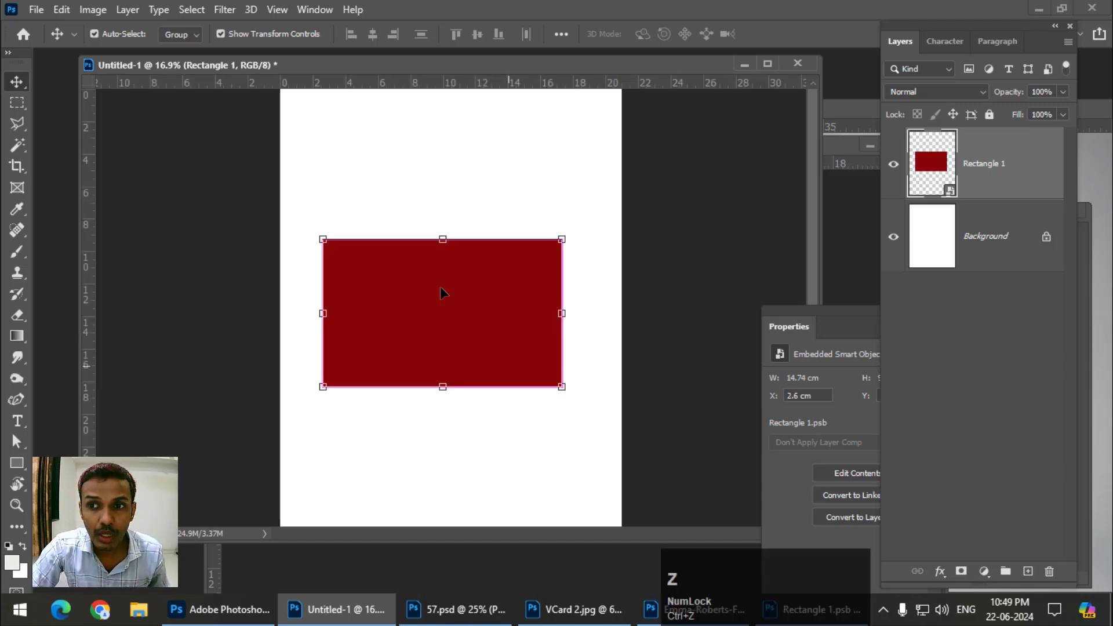
key("ctrl+z")
key("ctrl+z")
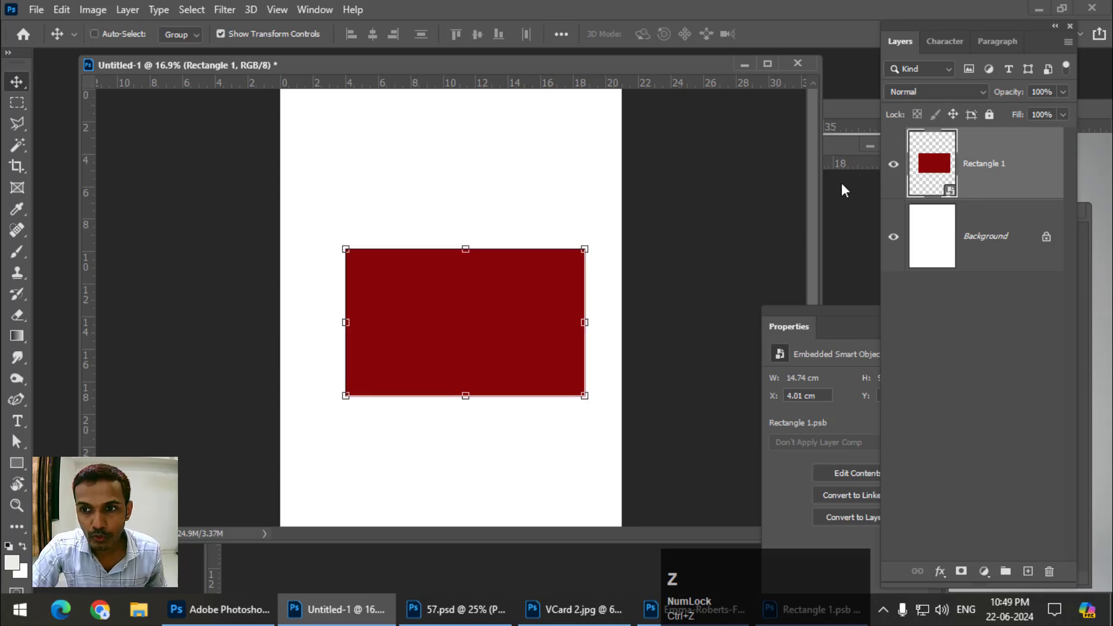
left_click_drag(493, 318, 491, 283)
key("Delete")
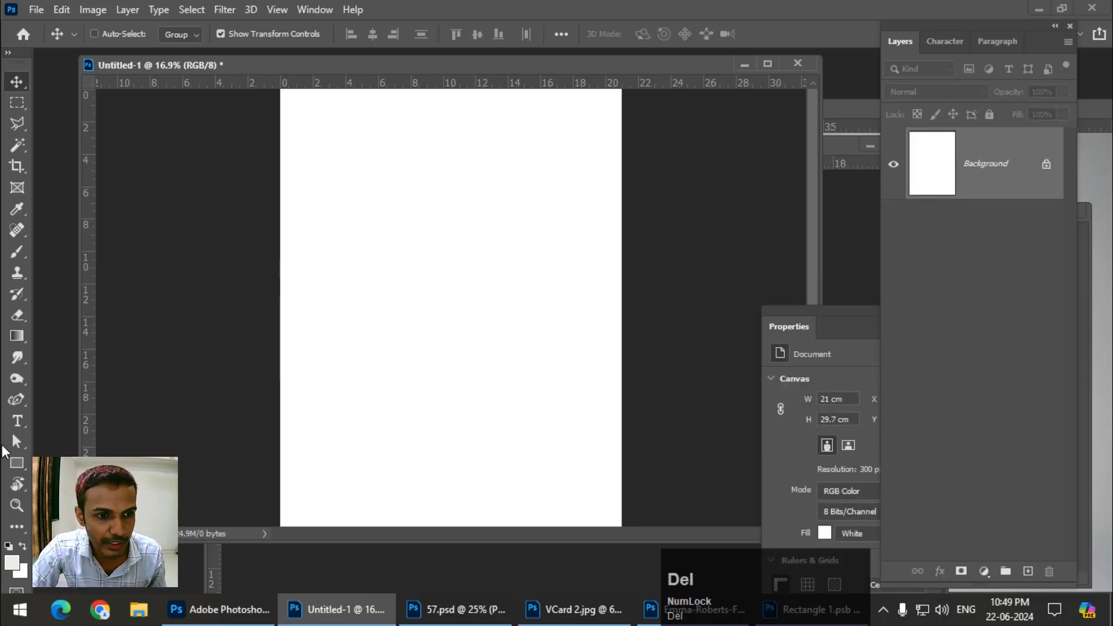
Draw a yellow-filled rectangle shape about 1700 × 1026 px on the blank page and move it slightly up and right.
left_click(17, 462)
left_click_drag(331, 245, 565, 386)
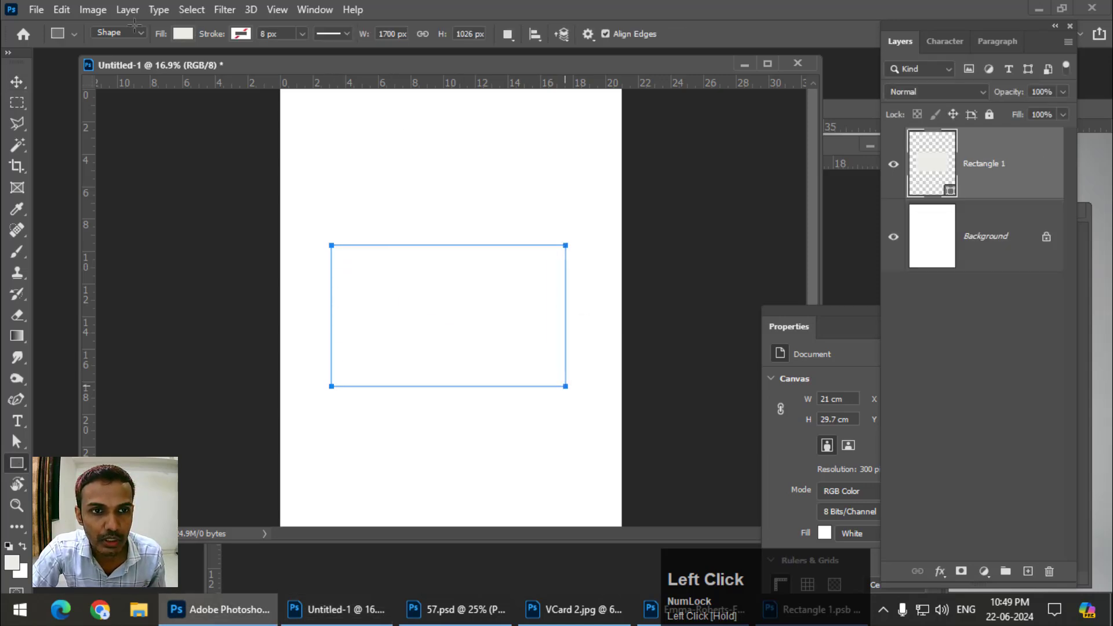
left_click(182, 34)
left_click(183, 120)
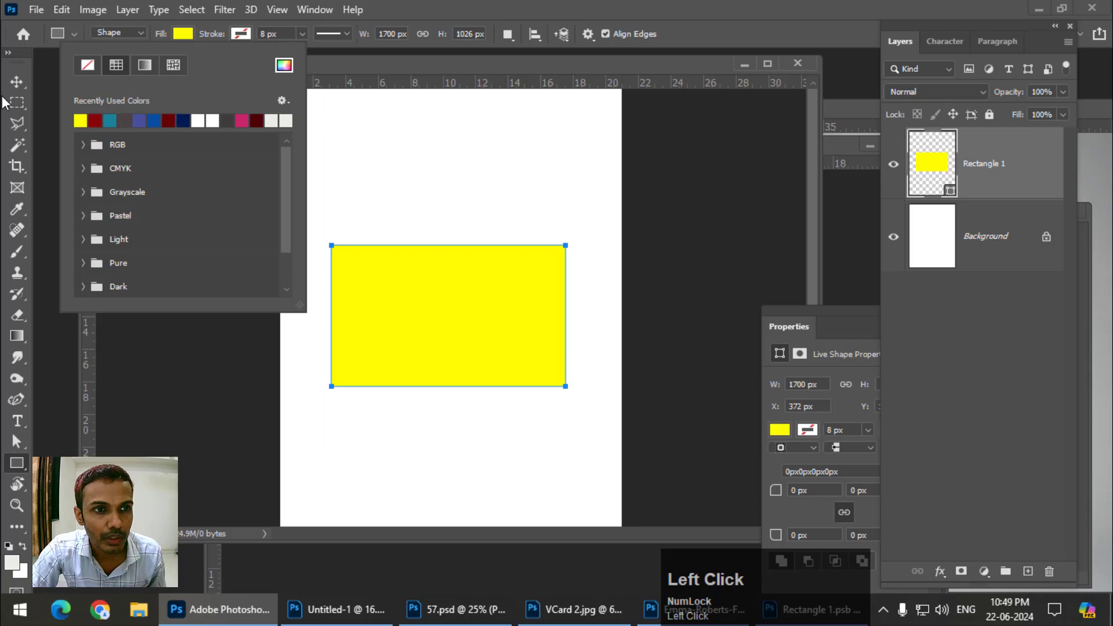
left_click(16, 81)
mouse_move(473, 299)
left_mouse_down()
mouse_move(458, 313)
mouse_move(423, 297)
mouse_move(486, 290)
left_mouse_up()
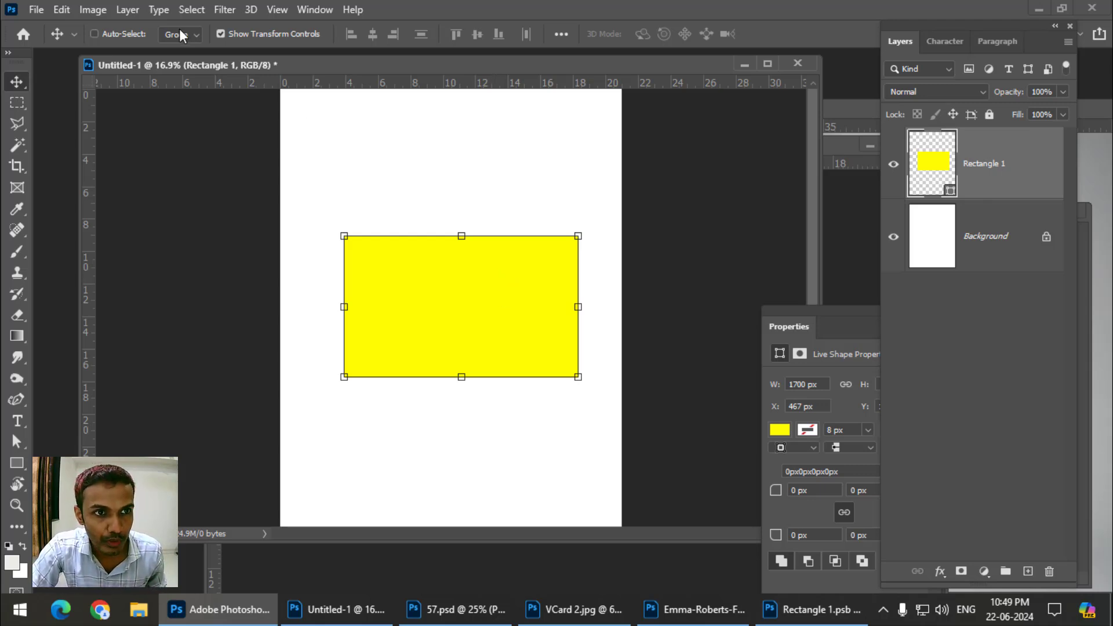
Distort the yellow rectangle into an irregular, tilted four-sided shape on the lower half of the page by moving its corners individually.
left_click(65, 9)
mouse_move(150, 380)
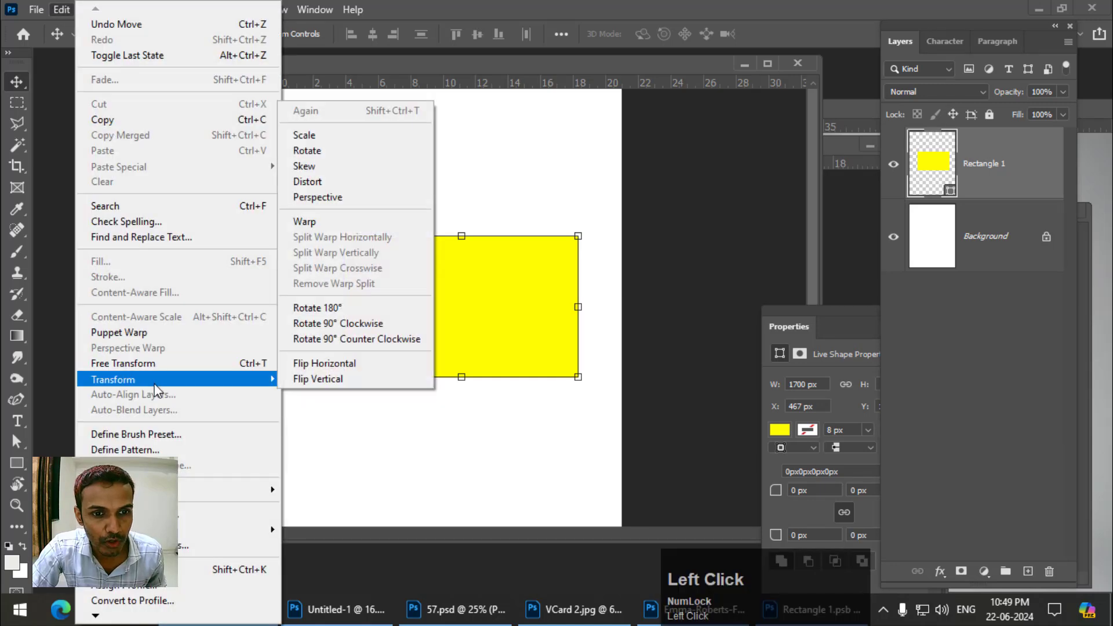
left_click(342, 197)
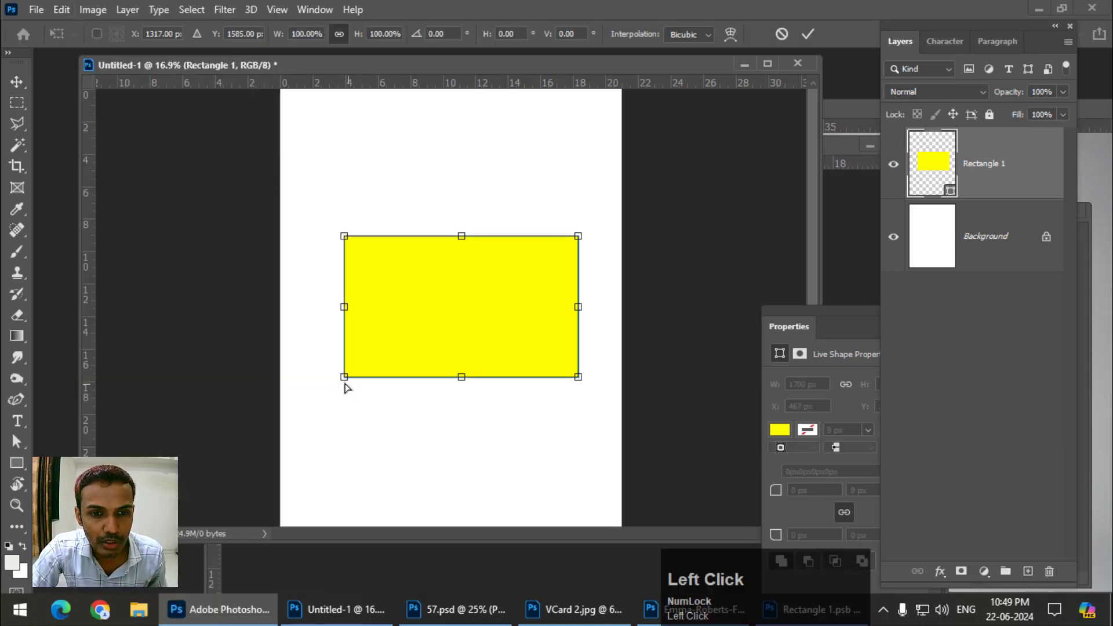
left_click_drag(344, 378, 349, 413)
left_click_drag(344, 236, 340, 328)
left_click_drag(578, 237, 476, 325)
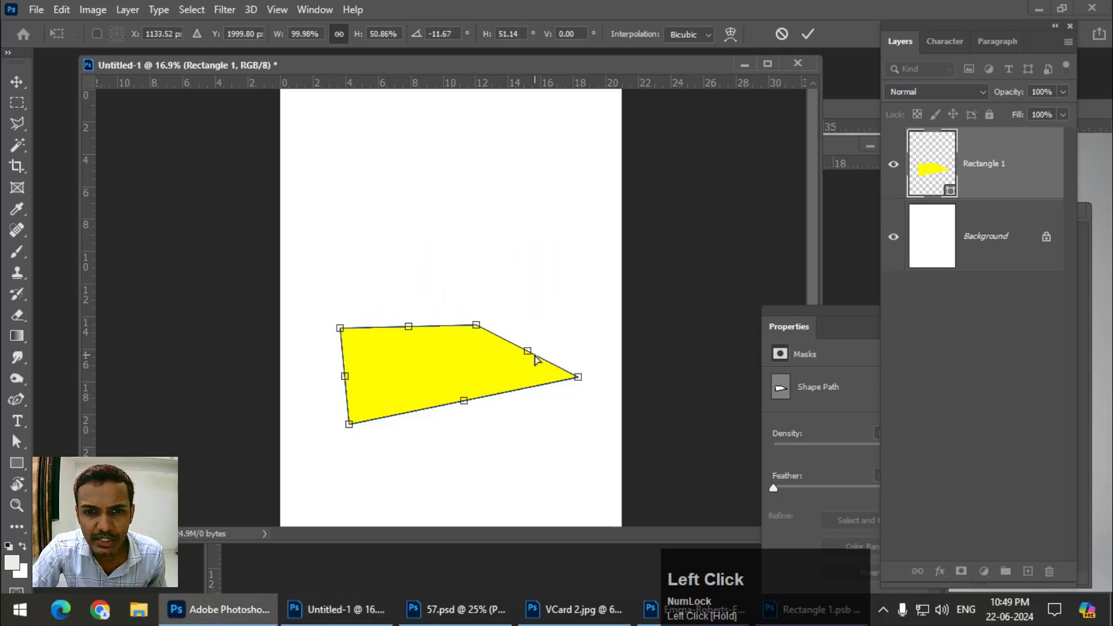
left_click_drag(352, 331, 344, 360)
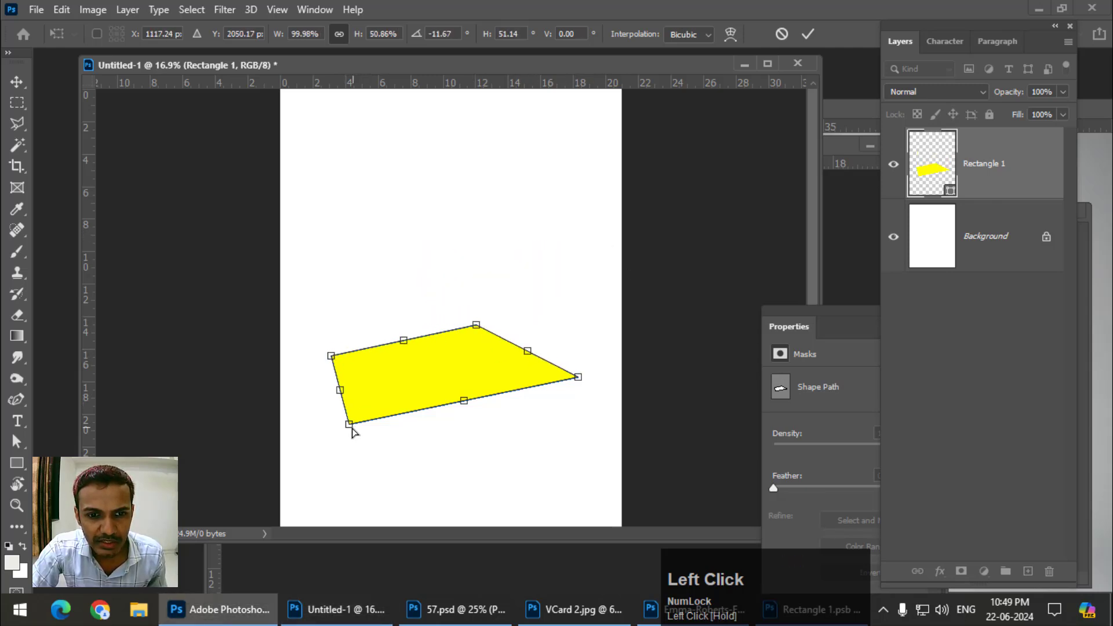
left_click_drag(355, 432, 399, 447)
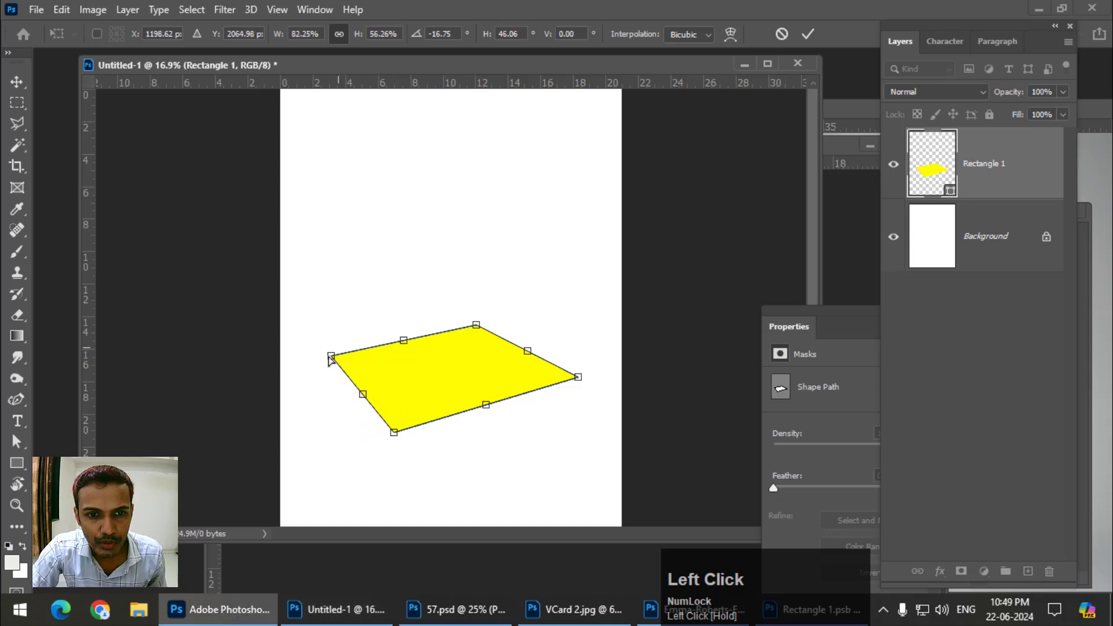
left_click_drag(331, 356, 311, 360)
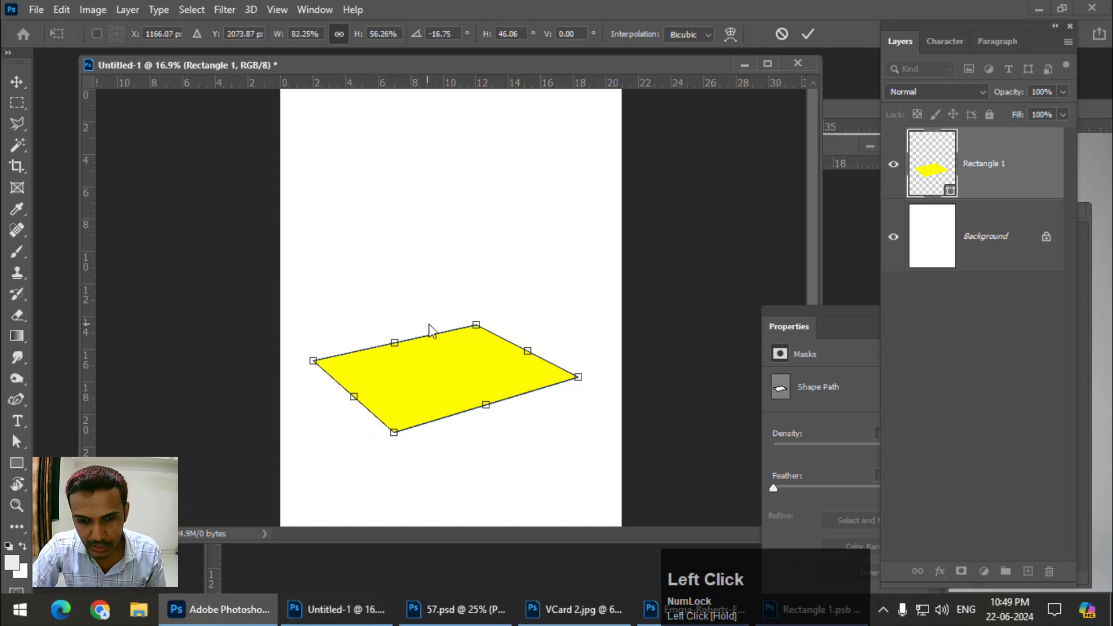
key("Return")
Convert the distorted yellow shape to a Smart Object, open its contents in a separate floating window, and return to Untitled-1.
right_click(1049, 175)
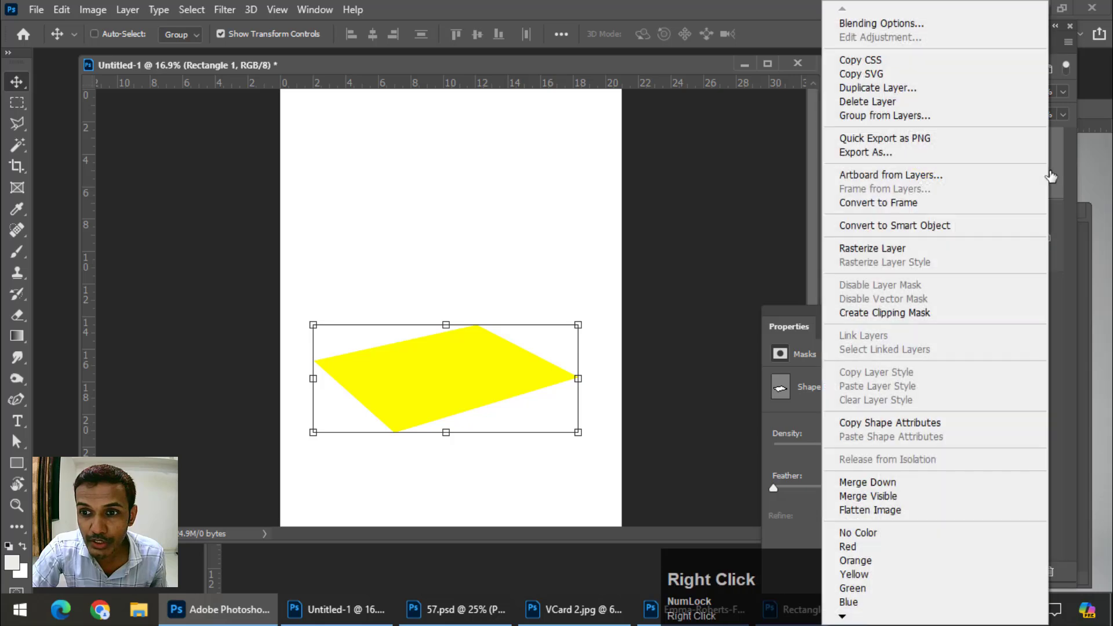
left_click(911, 228)
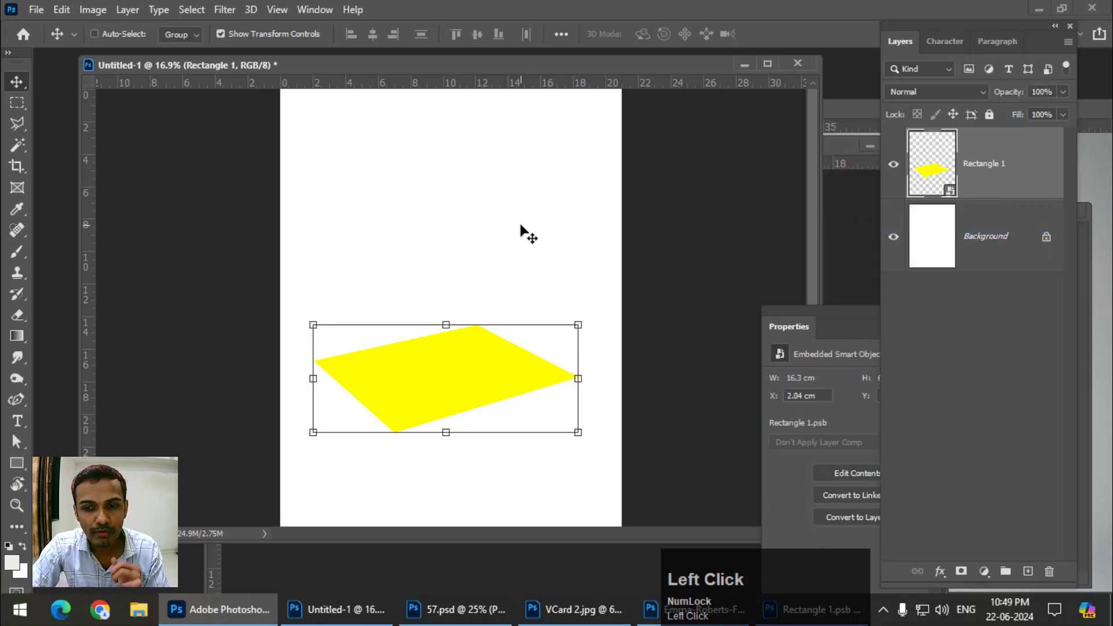
double_click(949, 167)
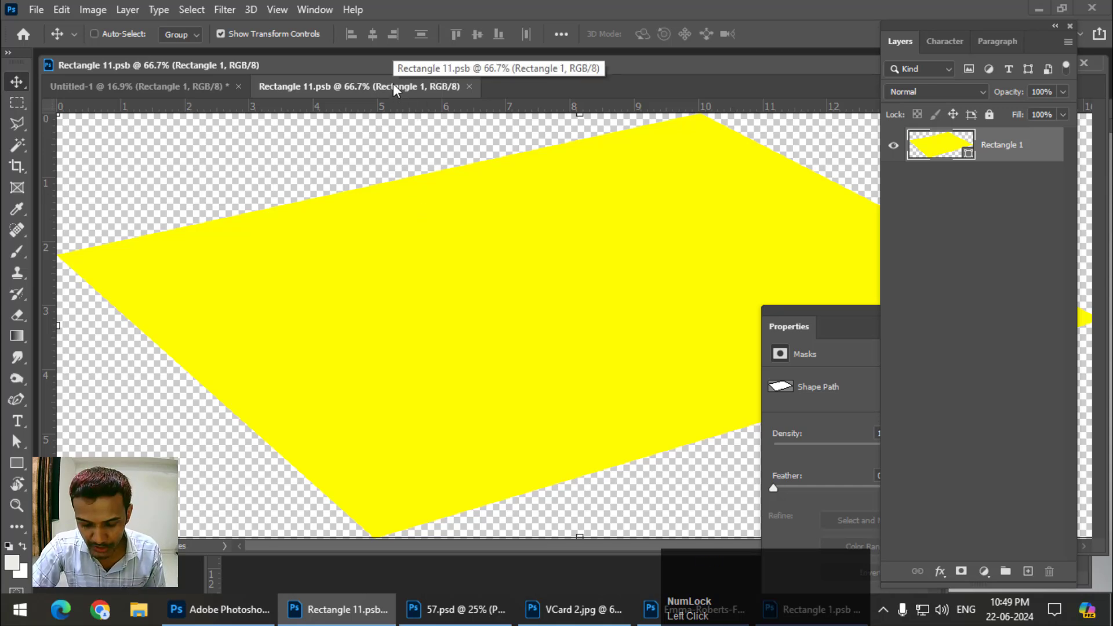
key("ctrl+minus")
key("ctrl+minus")
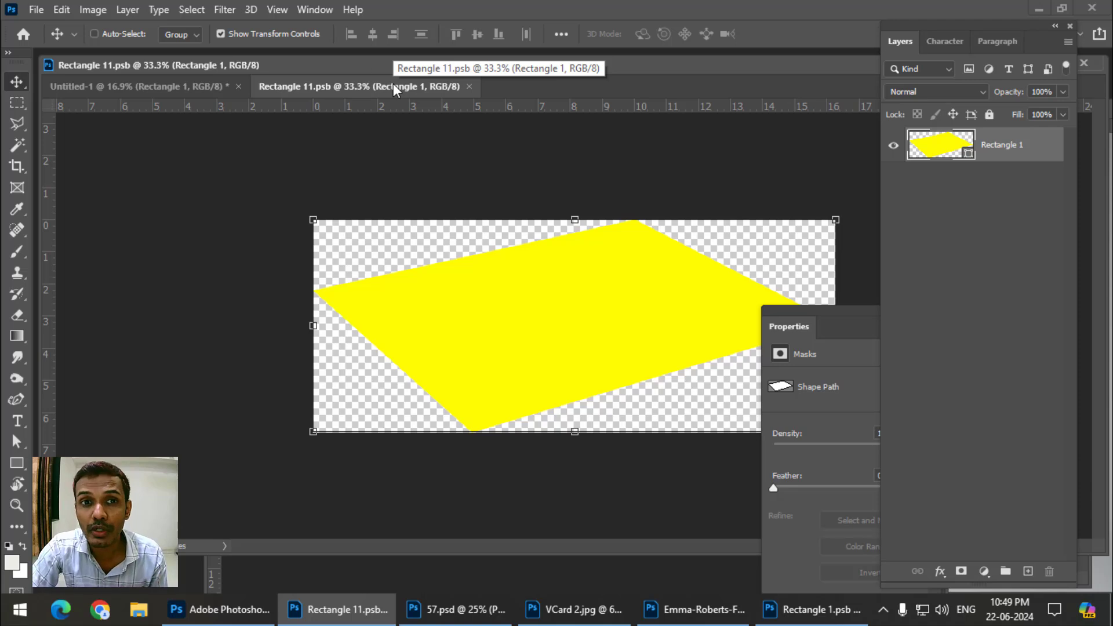
left_click_drag(447, 85, 482, 190)
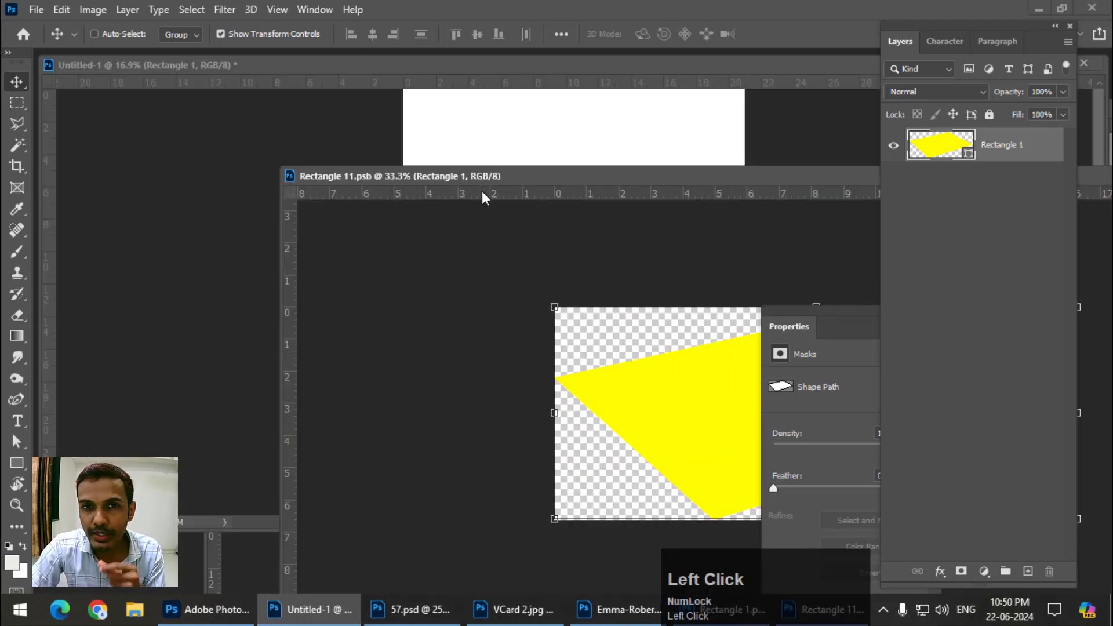
left_click(374, 77)
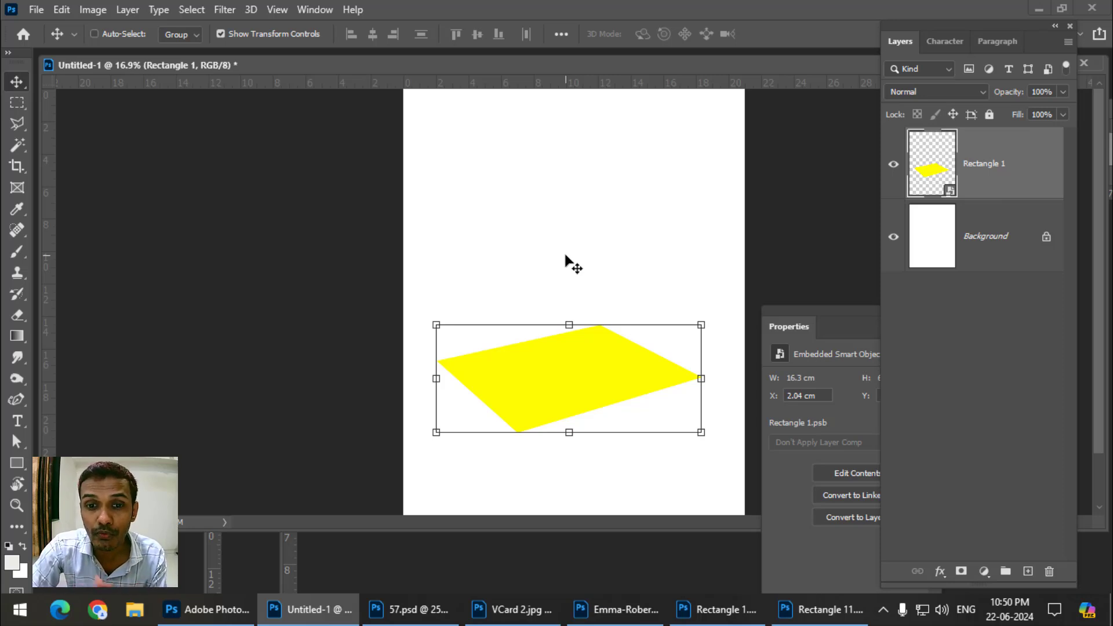
Delete the yellow Smart Object and draw a dark maroon rectangle shape about 1676 × 1050 px in the middle of the page.
key("Delete")
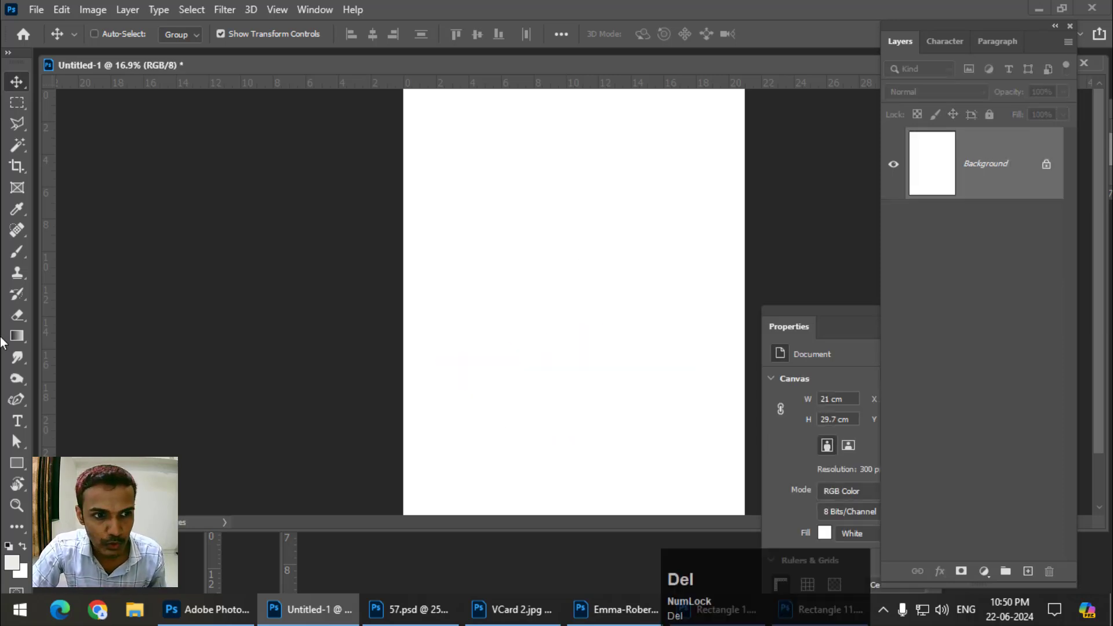
left_click(16, 463)
left_click_drag(458, 240, 690, 384)
left_click(186, 32)
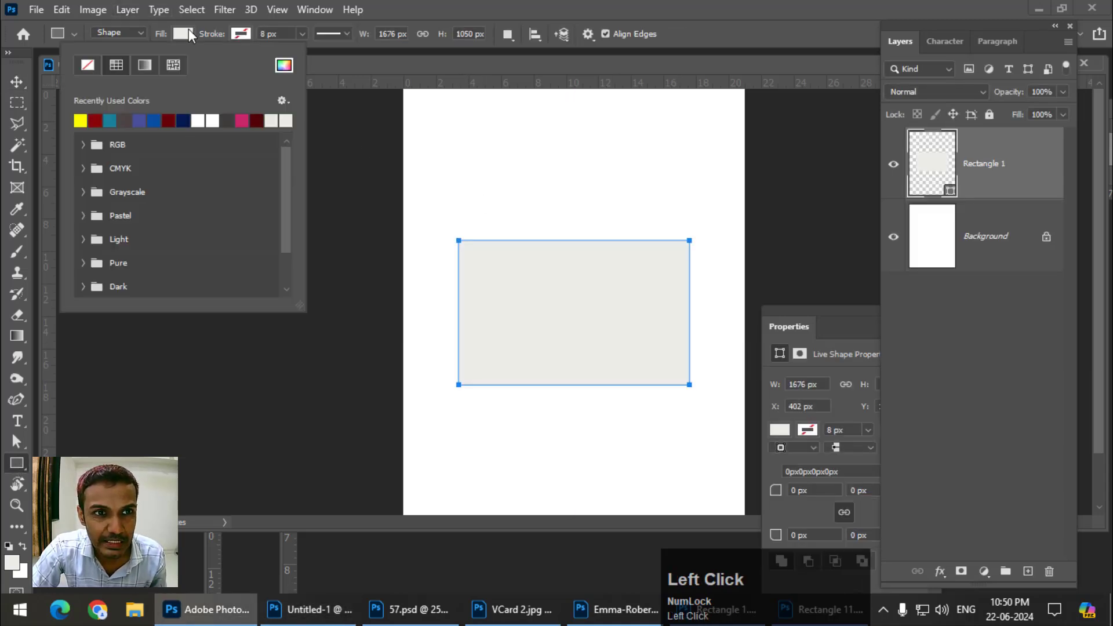
left_click(256, 120)
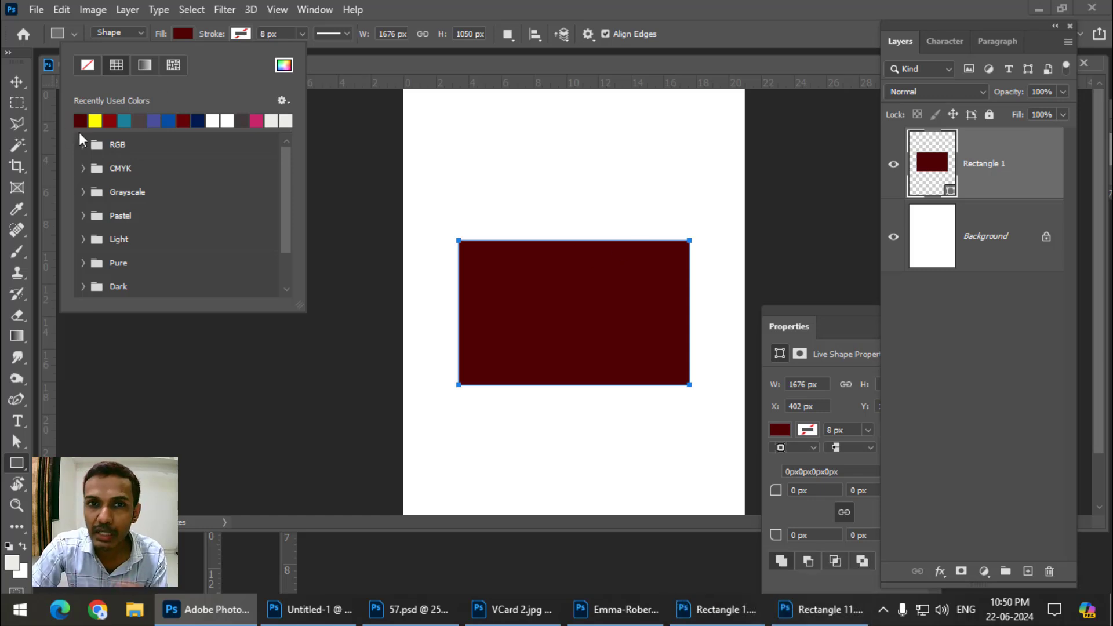
Convert the undistorted maroon rectangle layer to a Smart Object.
left_click(16, 82)
left_click(545, 329)
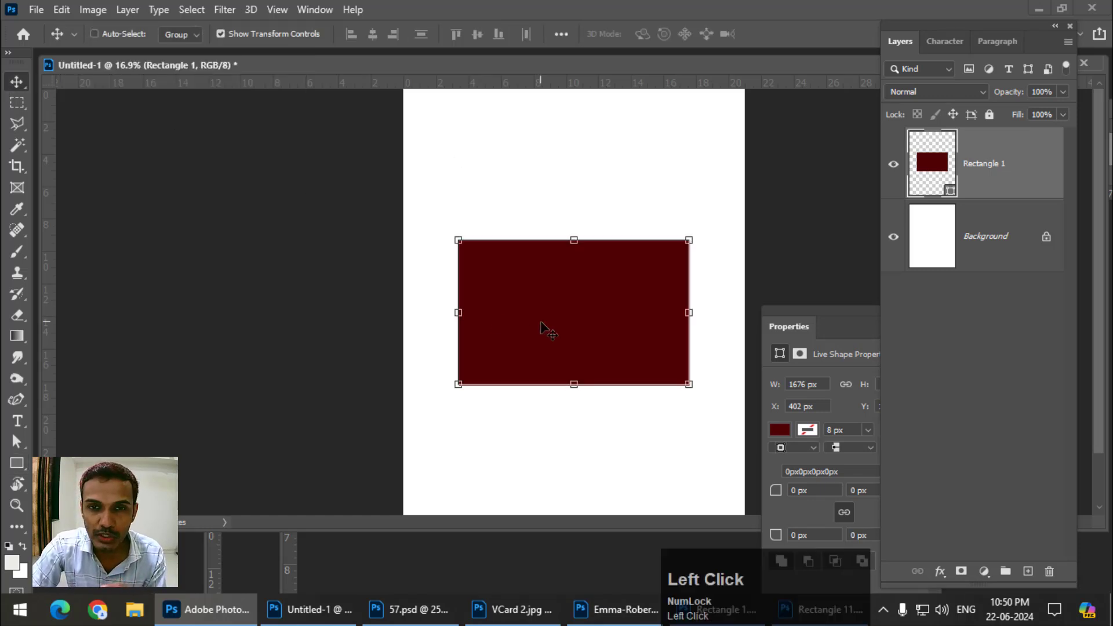
right_click(1059, 167)
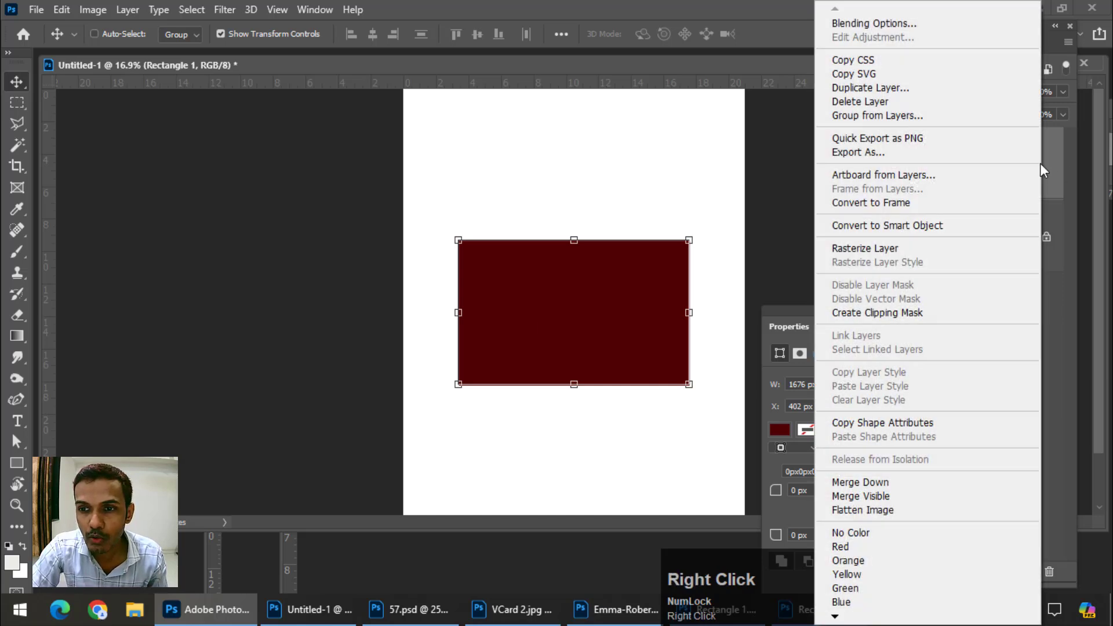
left_click(905, 224)
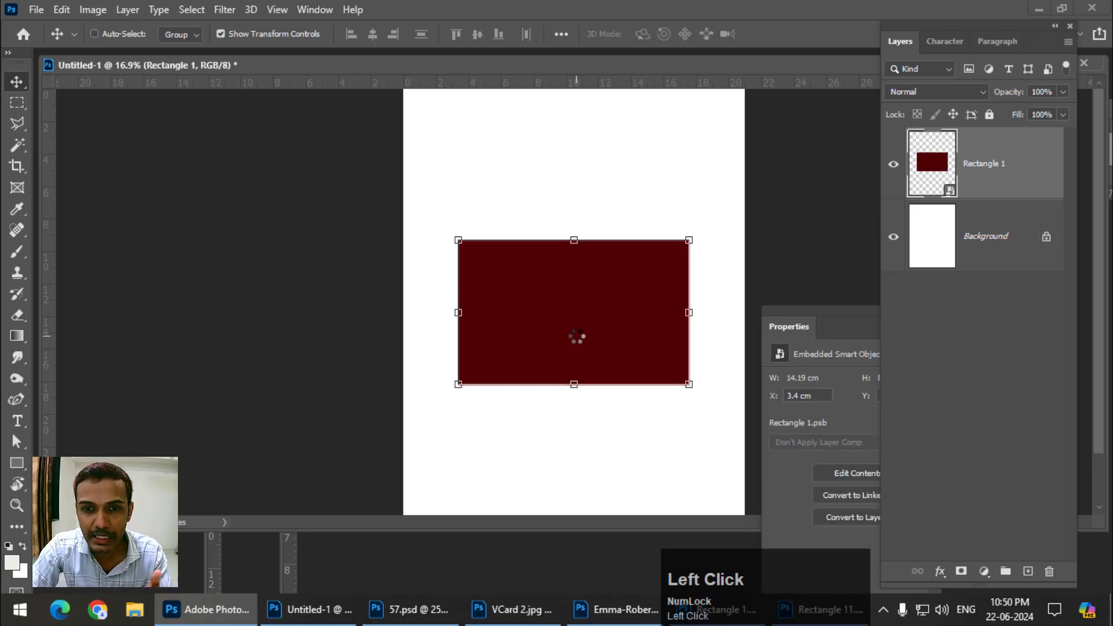
Distort the maroon Smart Object into an irregular four-sided shape about 15.54 cm wide on the lower half of the page.
left_click(55, 9)
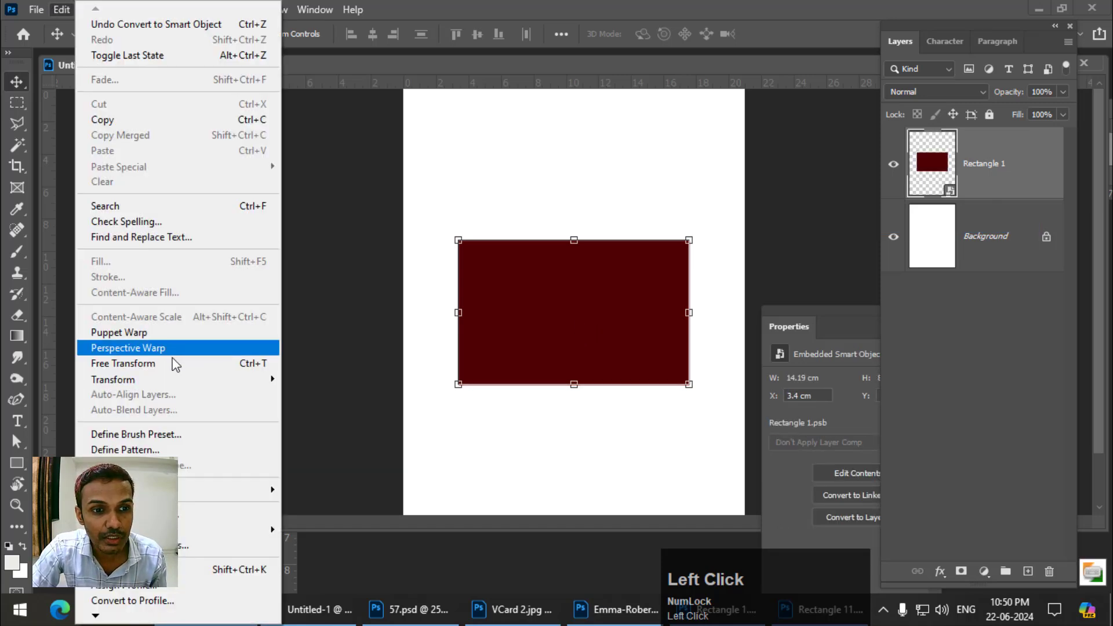
mouse_move(174, 379)
left_click(327, 183)
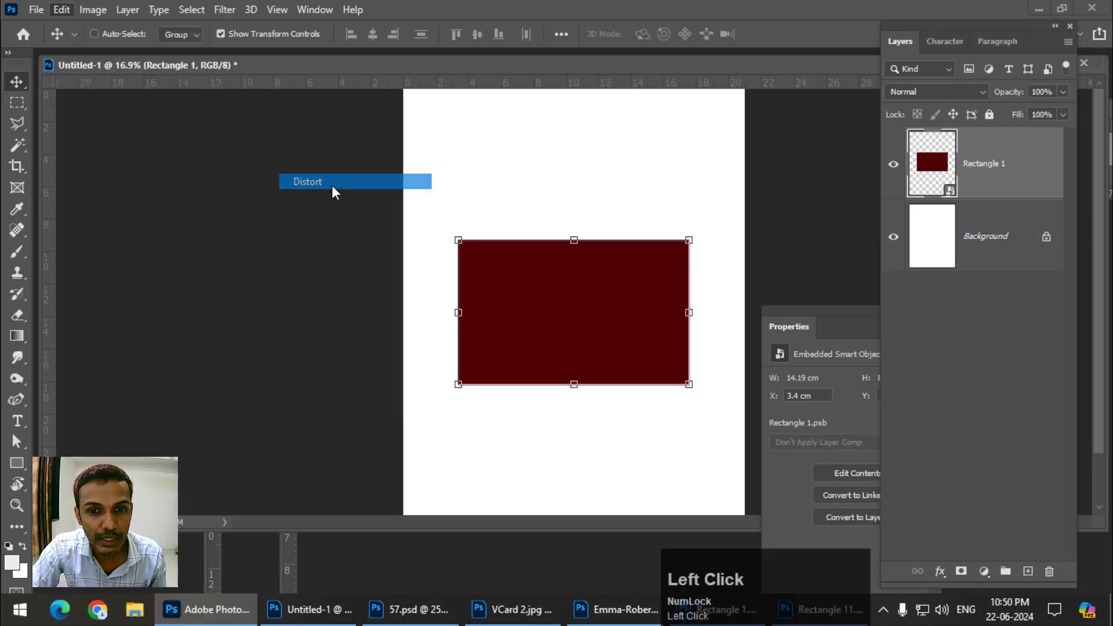
left_click_drag(458, 240, 467, 302)
left_click_drag(459, 386, 478, 432)
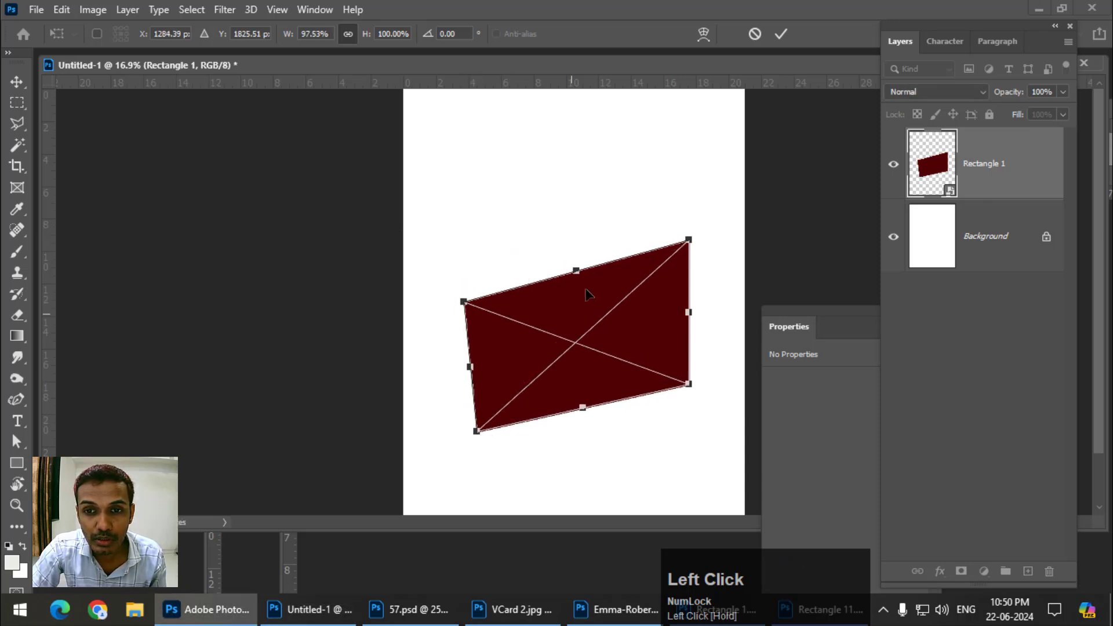
left_click_drag(688, 240, 656, 314)
left_click_drag(688, 384, 717, 387)
key("Return")
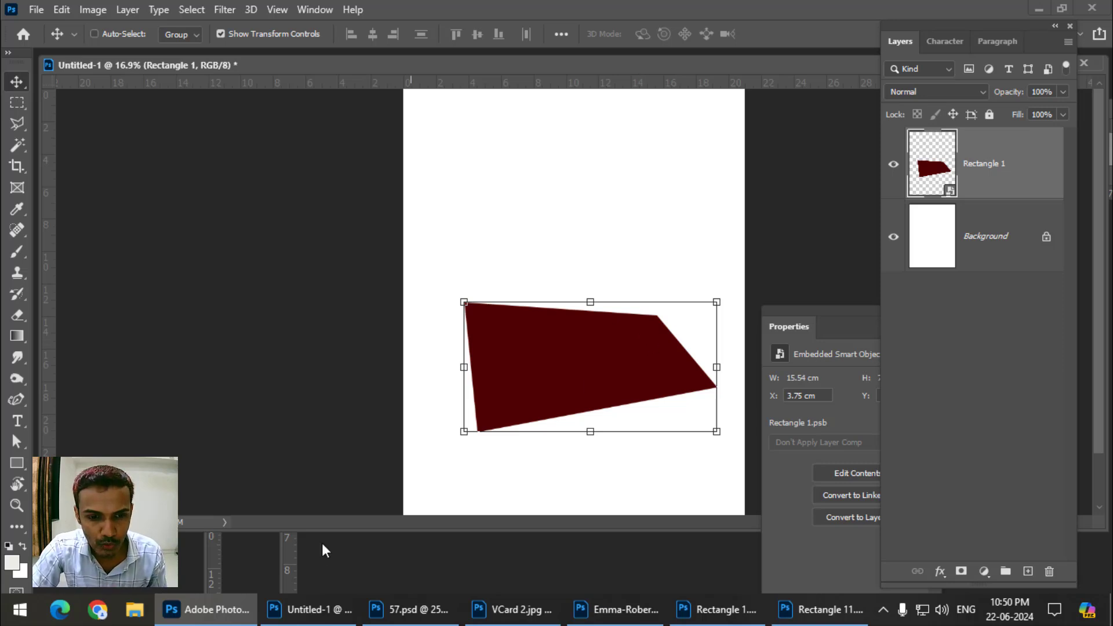
Review the yellow Smart Object's source and the card mockup in 57.psd in an enlarged window, and return to Untitled-1.
left_click(415, 557)
left_click(347, 154)
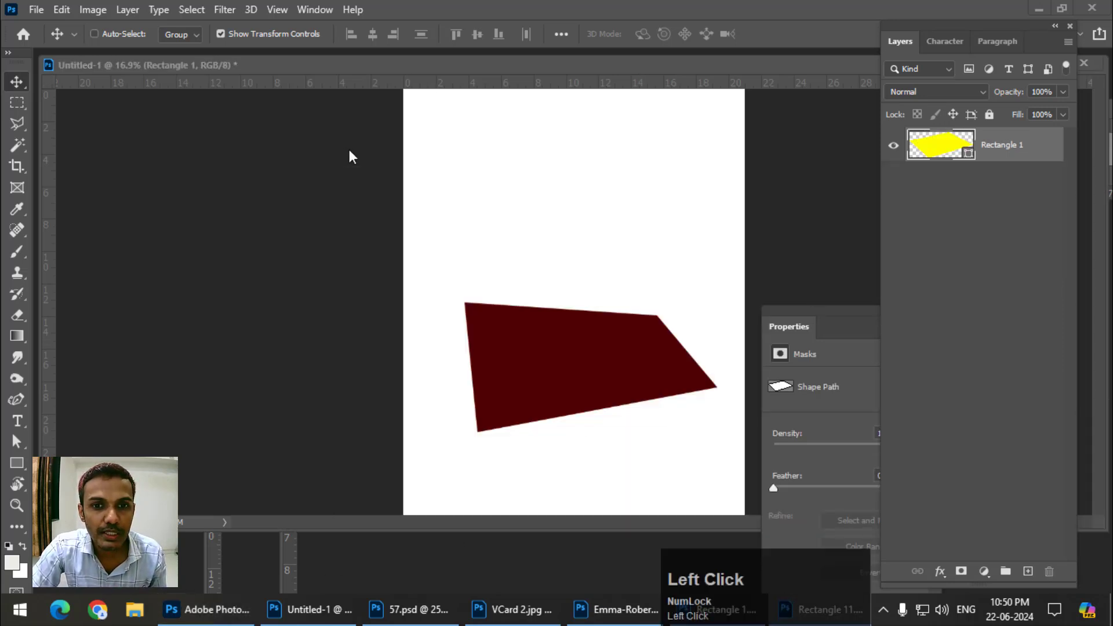
left_click(308, 534)
left_click(505, 69)
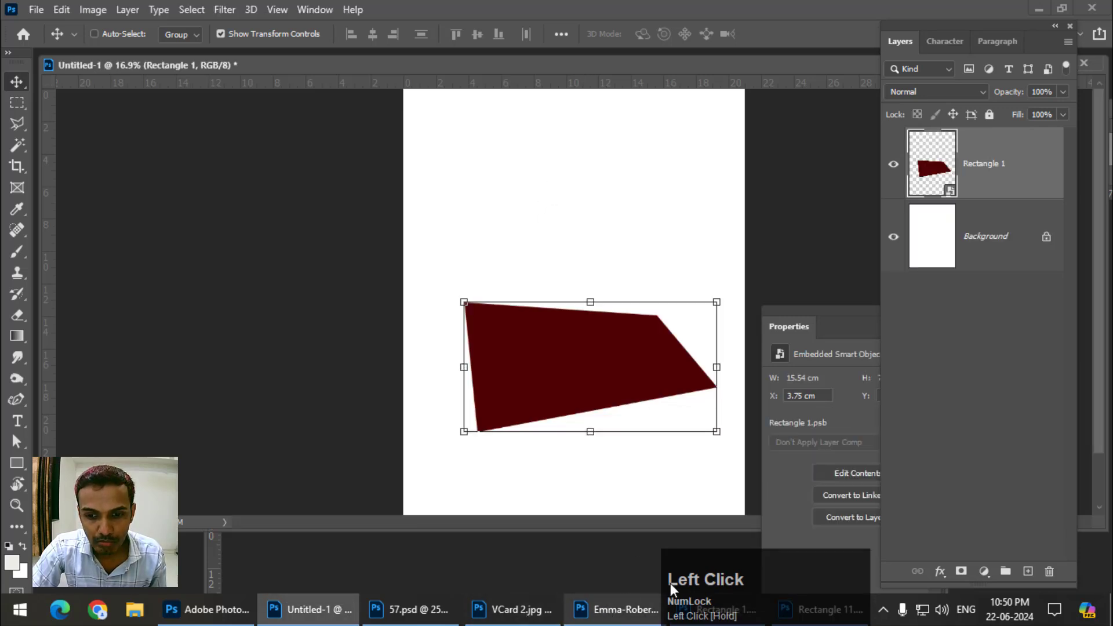
left_click(397, 611)
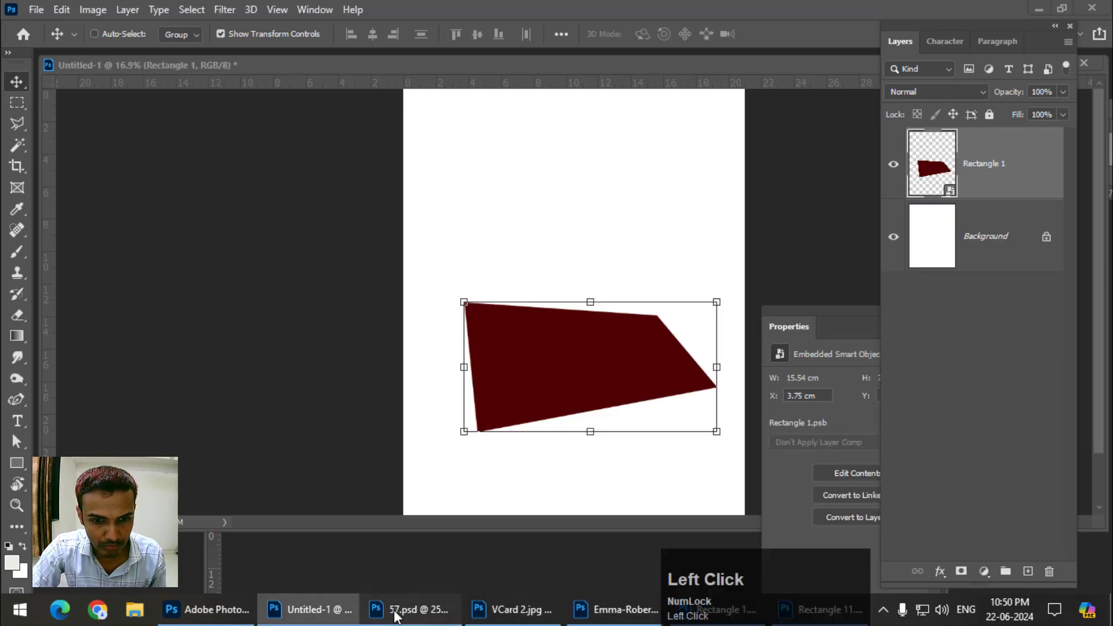
left_click_drag(443, 67, 291, 58)
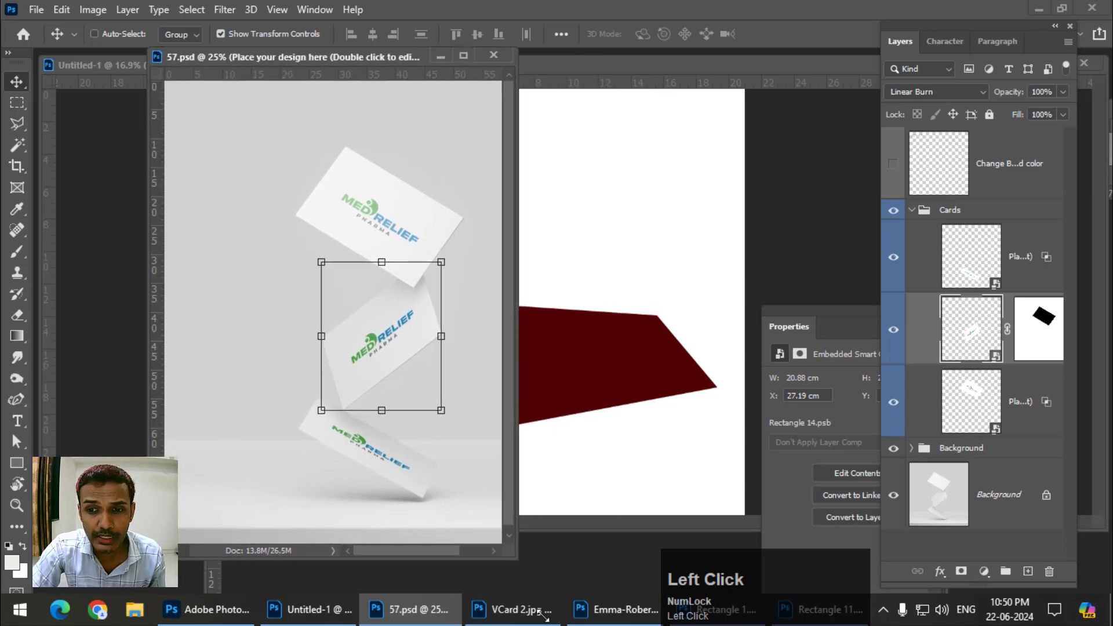
left_click_drag(510, 549, 554, 591)
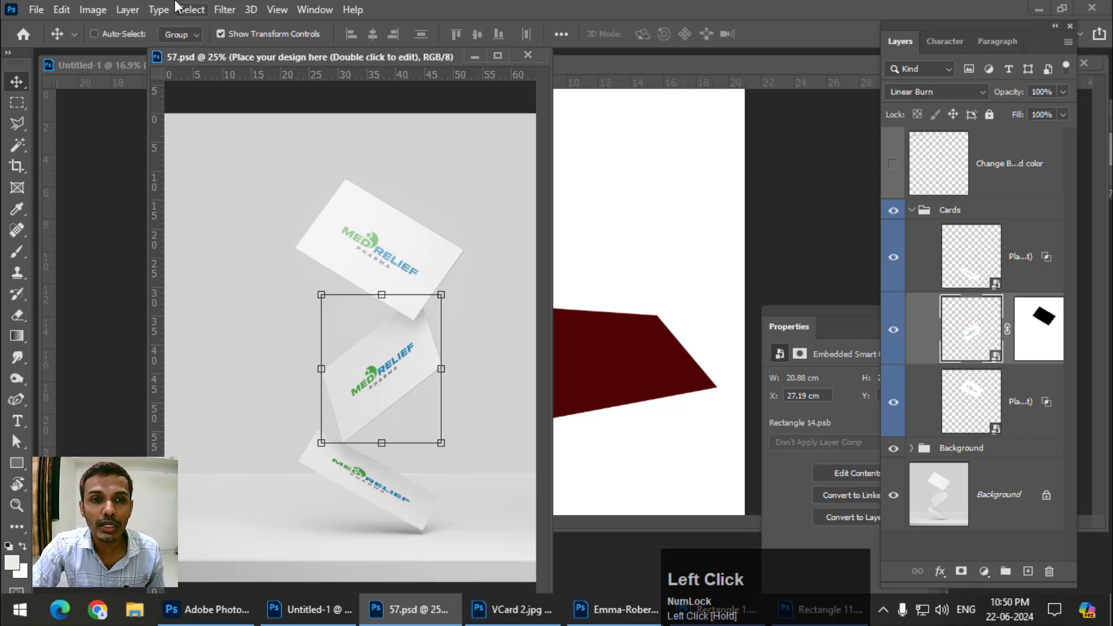
left_click(132, 65)
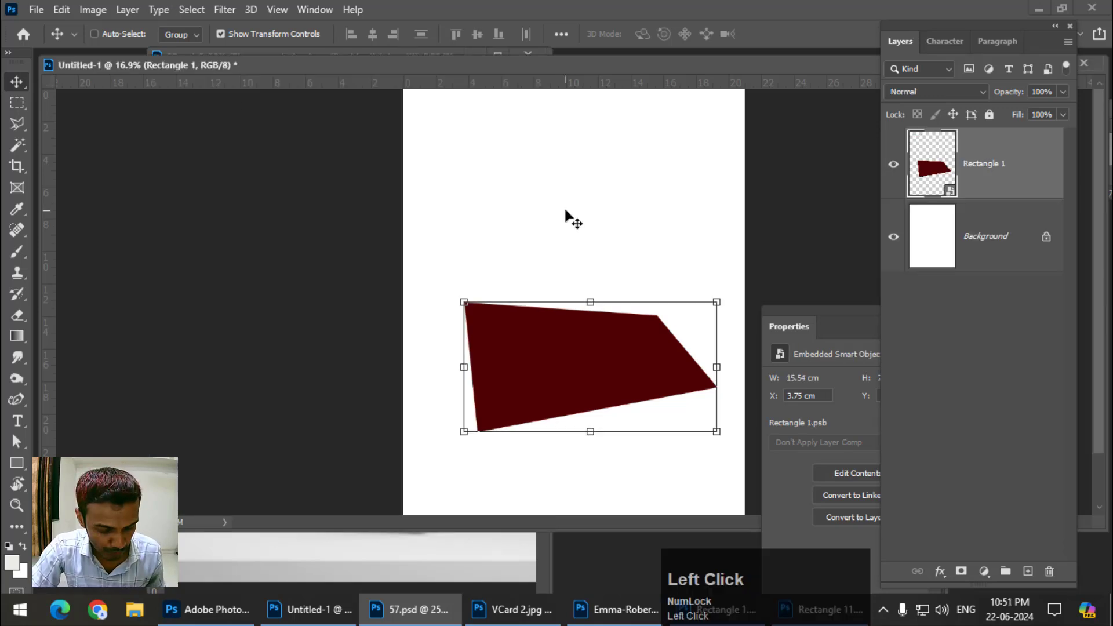
Undo the distortion of the maroon Smart Object and move it down and left, to about X 1.5 cm.
key("ctrl+z")
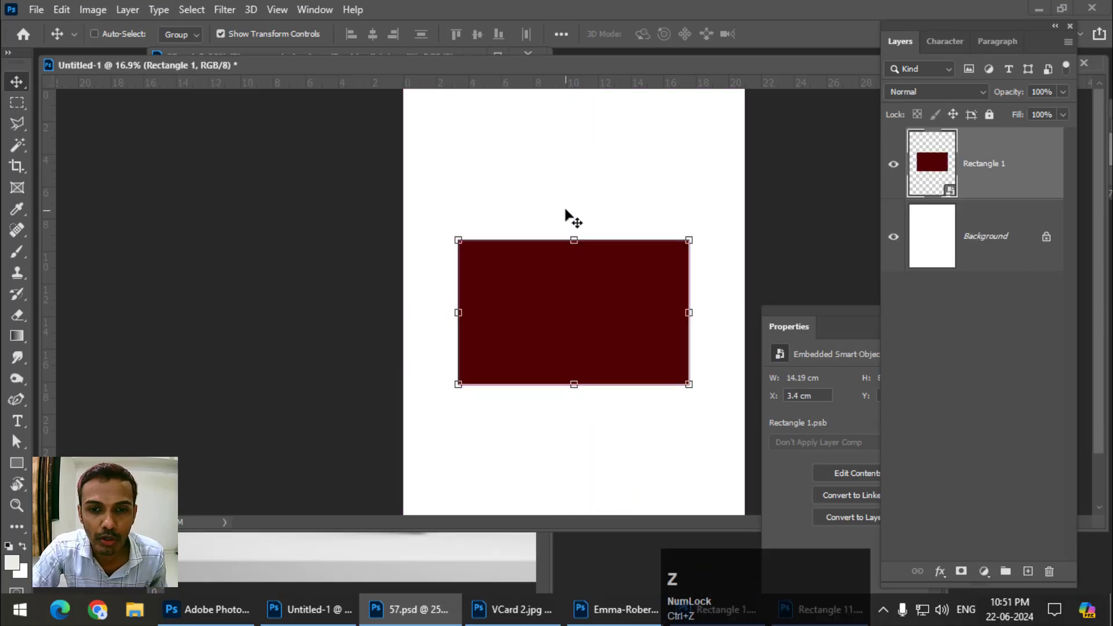
left_click_drag(529, 293, 550, 300)
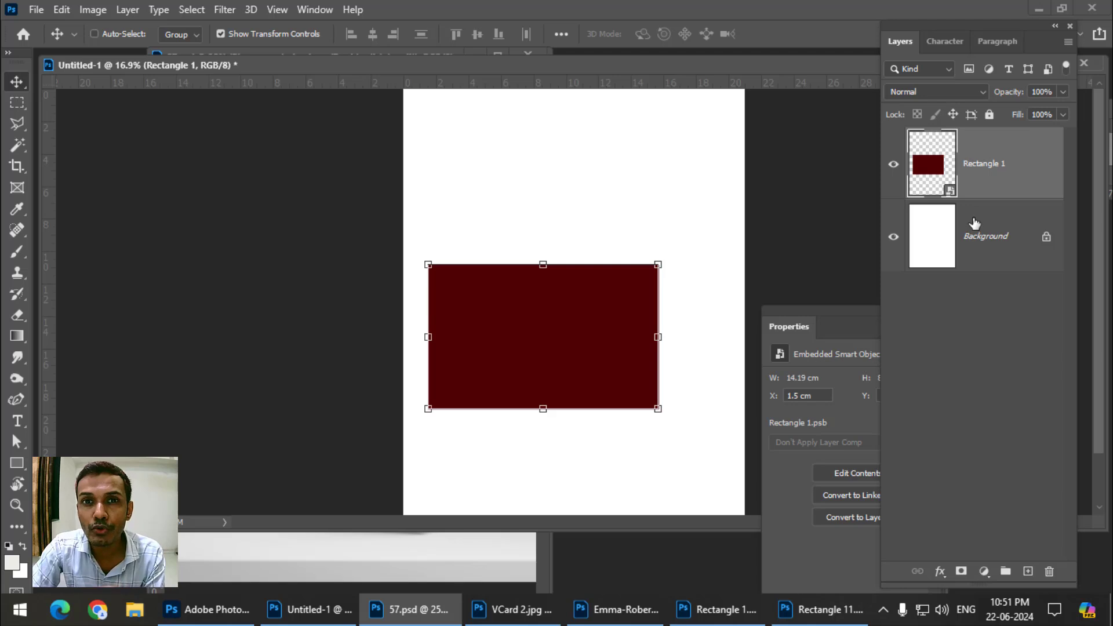
Duplicate the maroon Smart Object layer twice and offset the two copies upward so the three rectangles overlap in a stagger.
right_click(1035, 194)
left_click(879, 46)
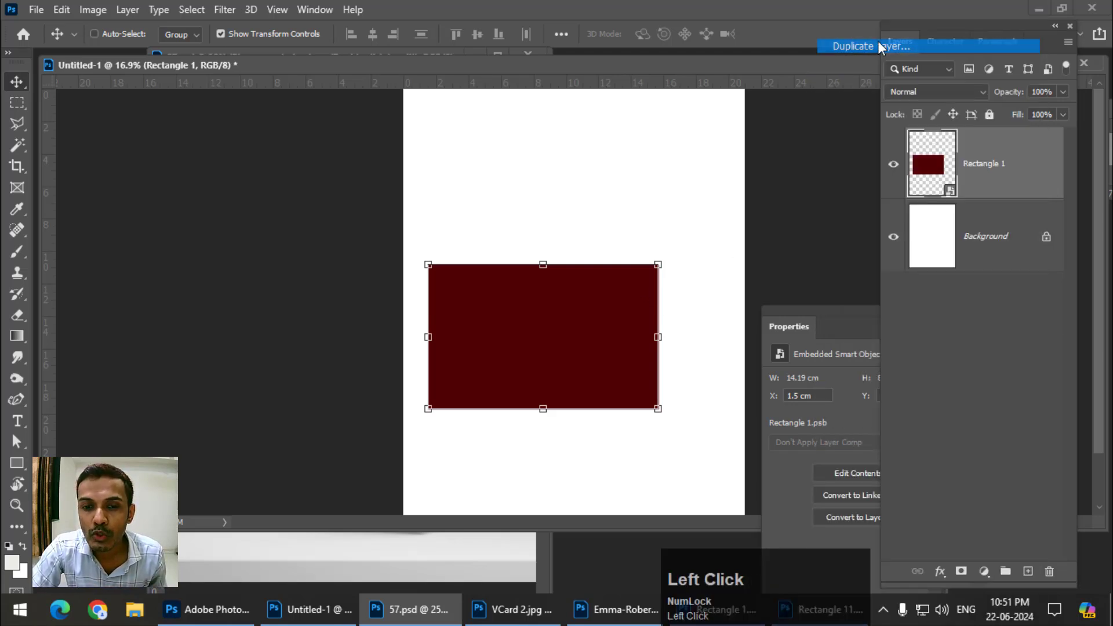
left_click(684, 158)
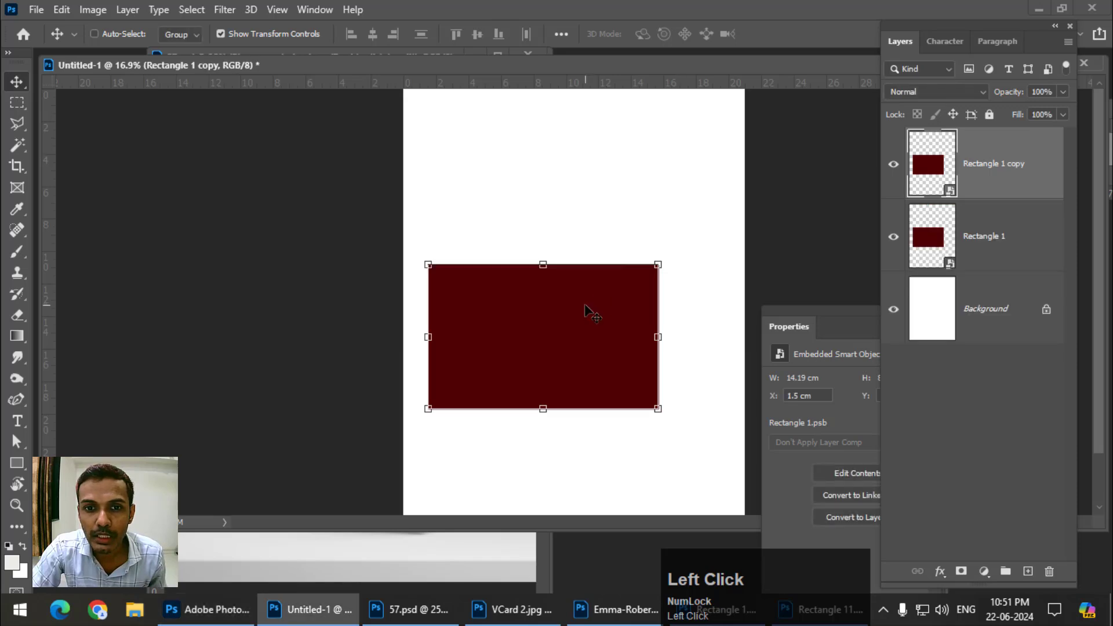
left_click_drag(588, 307, 643, 152)
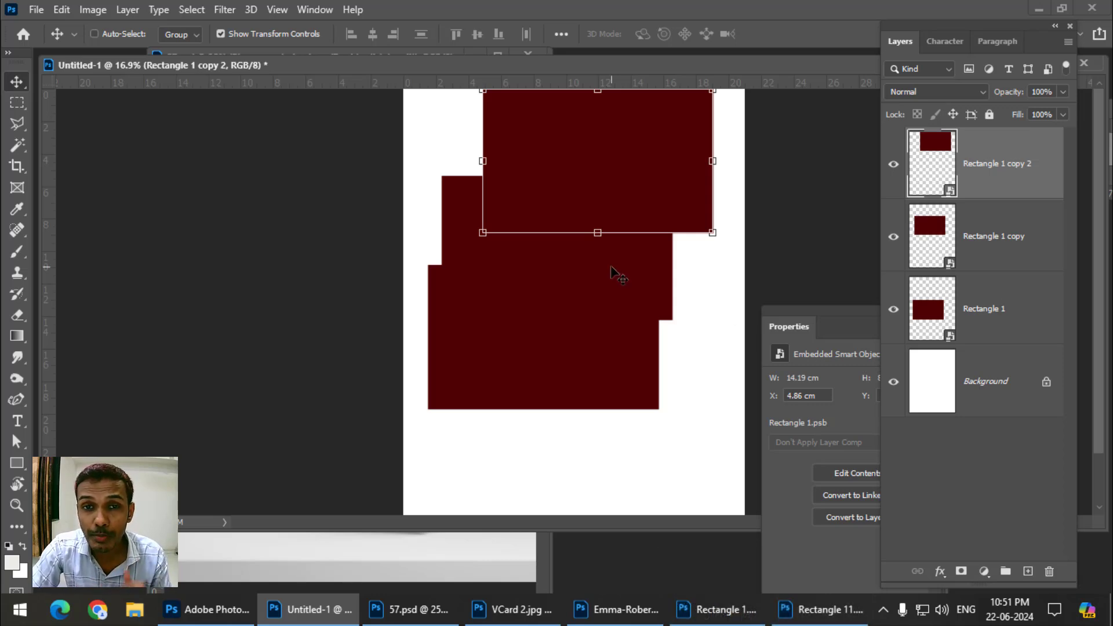
Open the contents of Rectangle 1 copy 2 in a separate floating window that shows the whole maroon rectangle.
double_click(938, 168)
left_click_drag(466, 92, 312, 170)
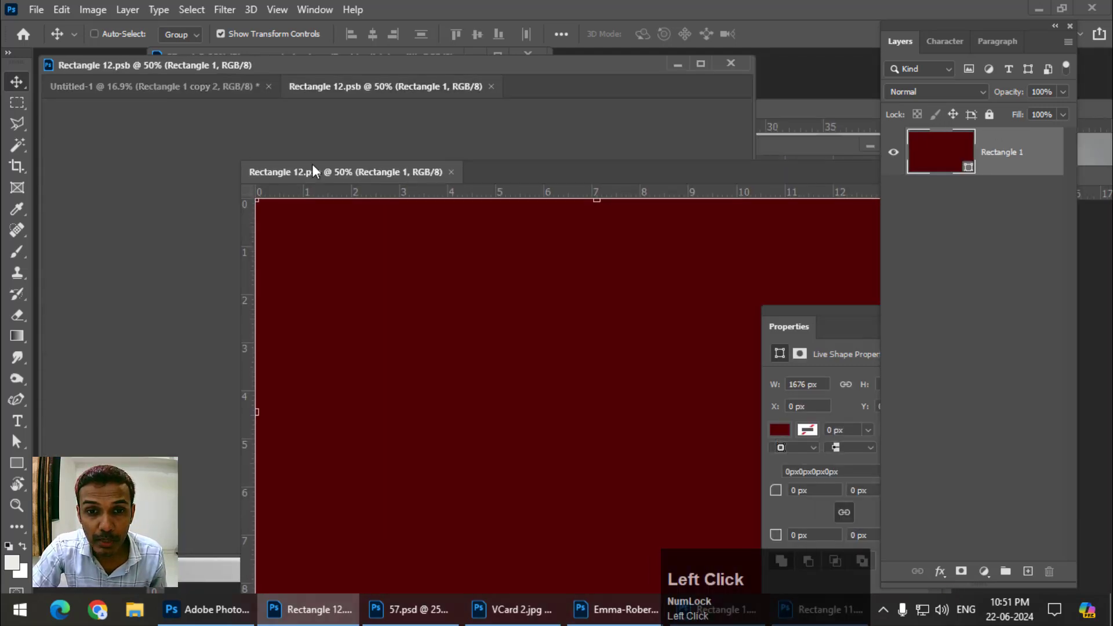
key("ctrl+minus")
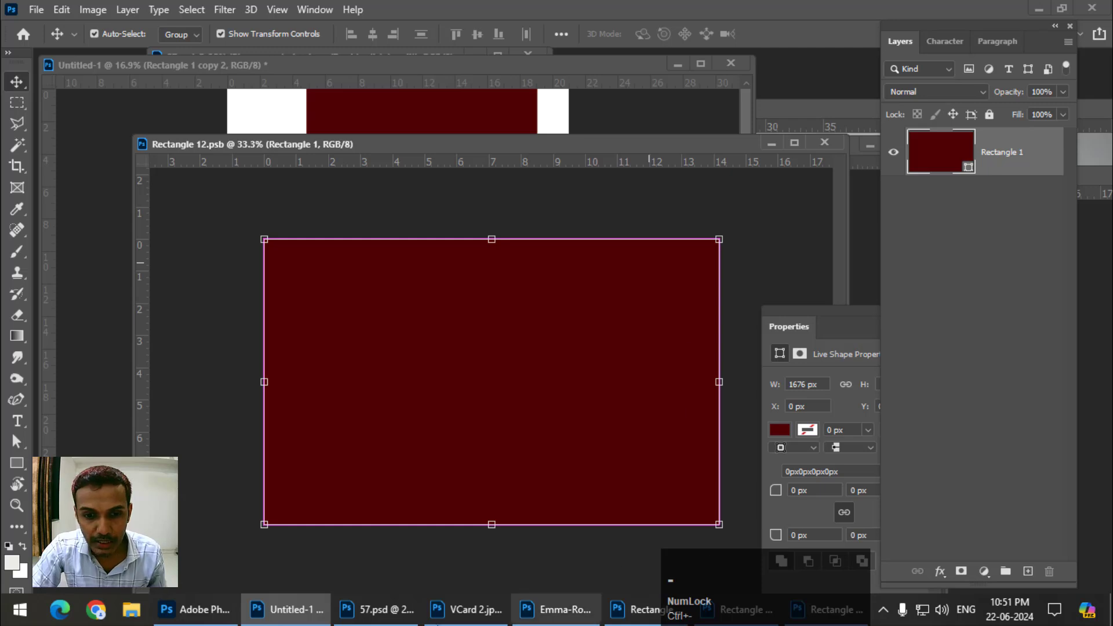
Copy the Architect's & Associates card from VCard 2 into Rectangle 12.psb and stretch it to cover the maroon rectangle.
left_click(466, 609)
left_click_drag(544, 307, 392, 291)
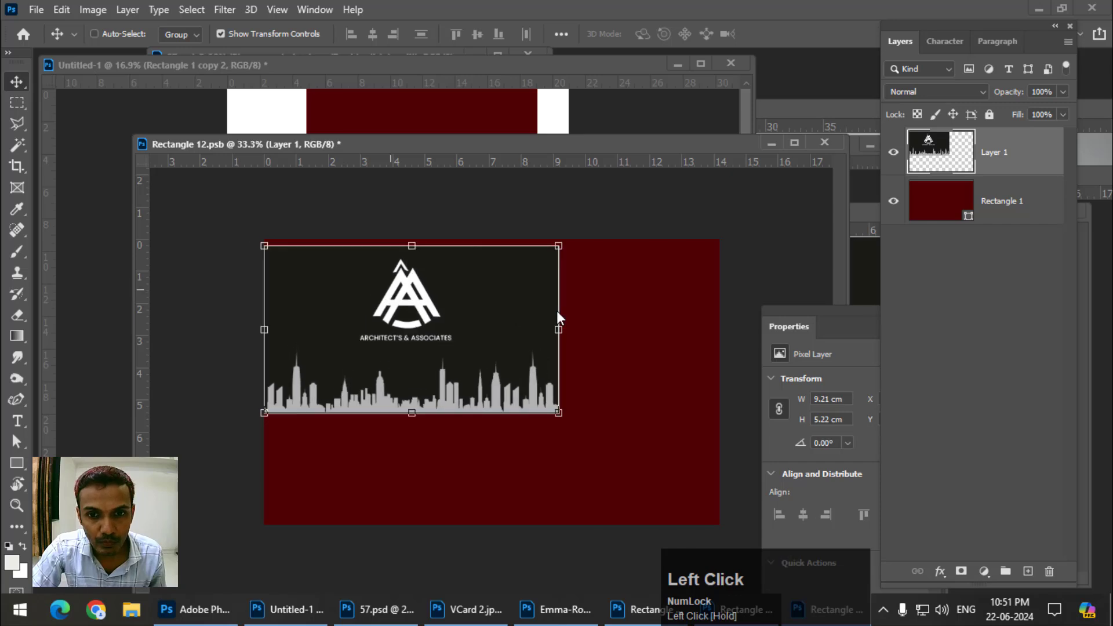
left_click_drag(485, 325, 486, 319)
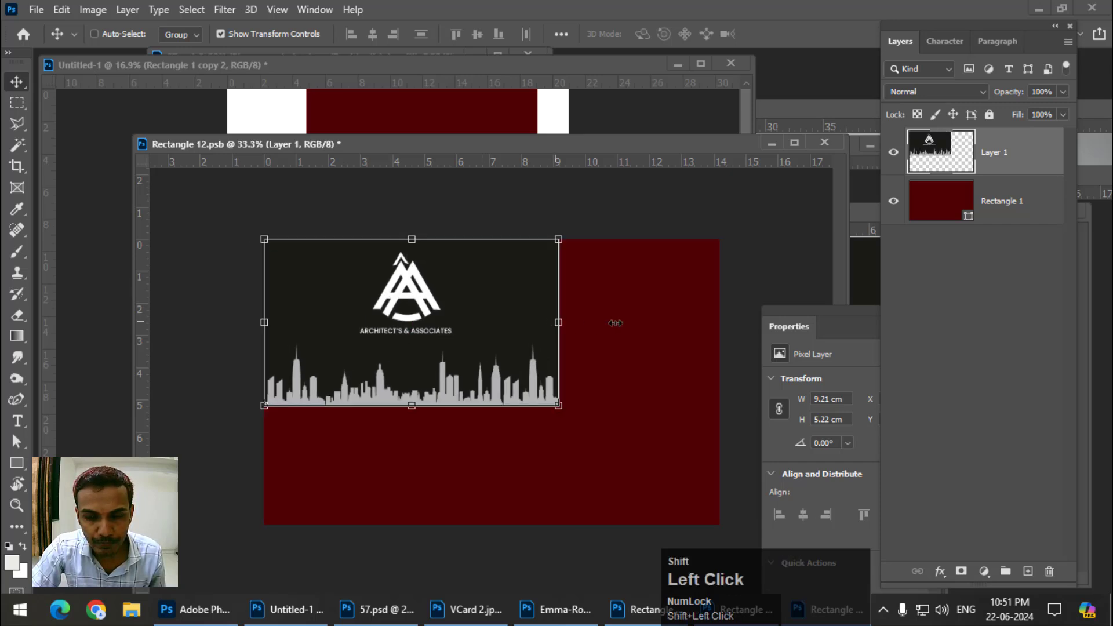
left_click_drag(558, 322, 713, 323)
left_click_drag(492, 405, 492, 524)
key("Return")
Save the Rectangle 12.psb contents and return to Untitled-1.
left_click(36, 10)
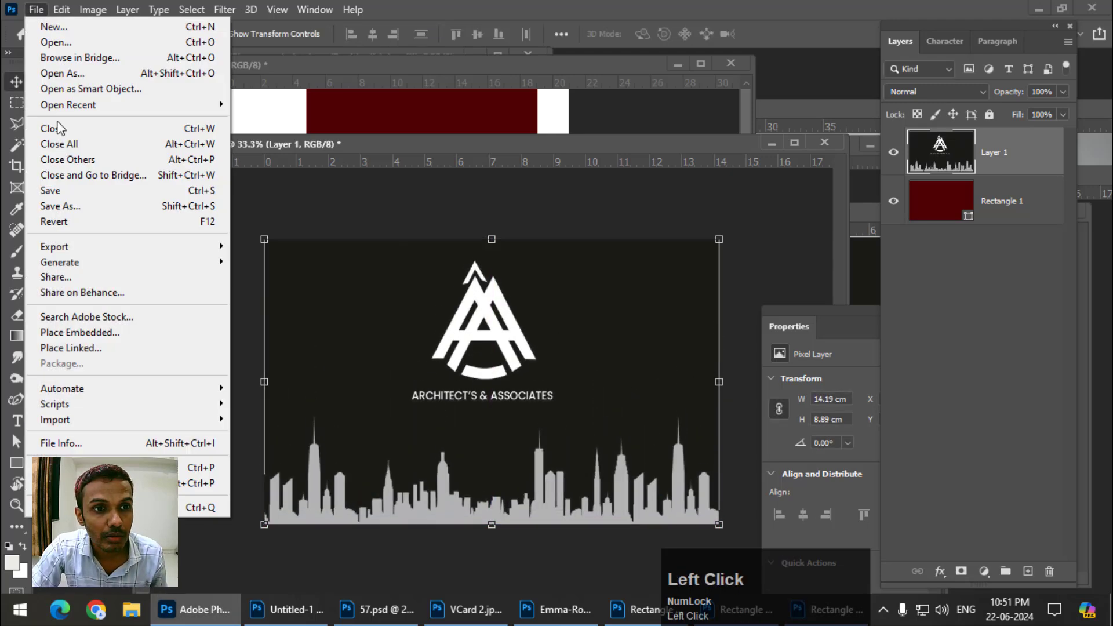
left_click(40, 188)
left_click(448, 93)
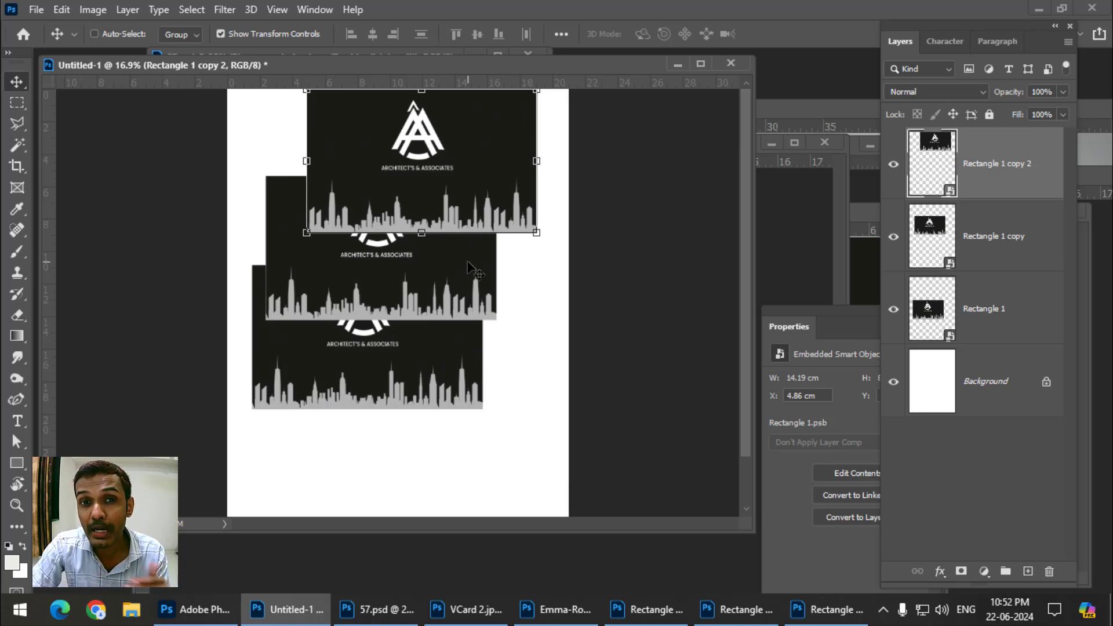
Delete both Smart Object copies and move the remaining card down and right, to about X 2.31 cm.
key("Delete")
key("Delete")
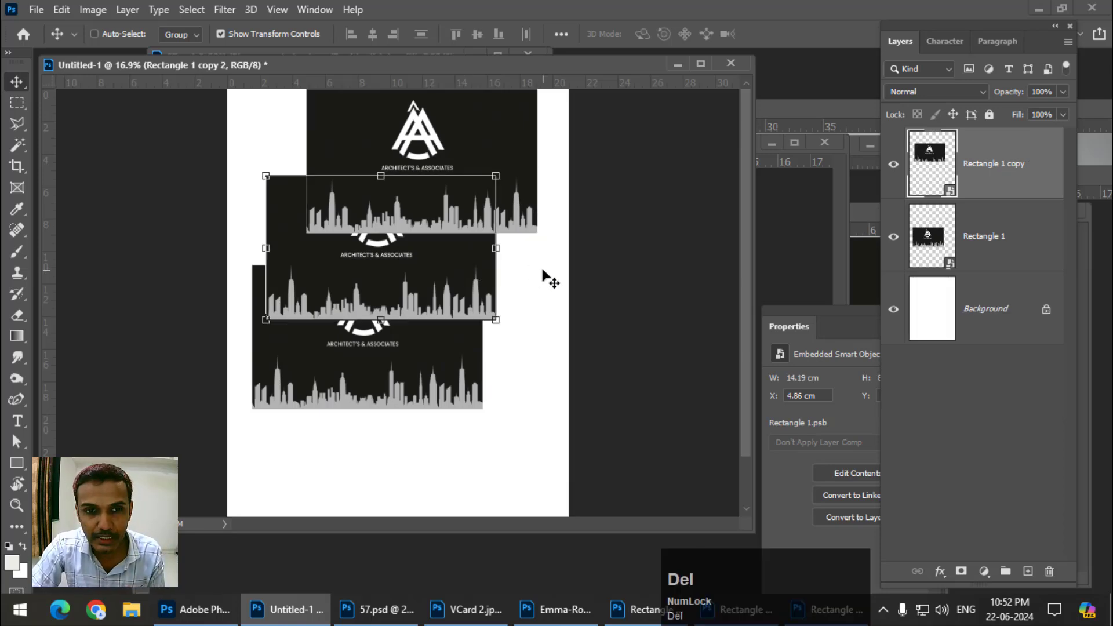
left_click_drag(424, 336, 443, 369)
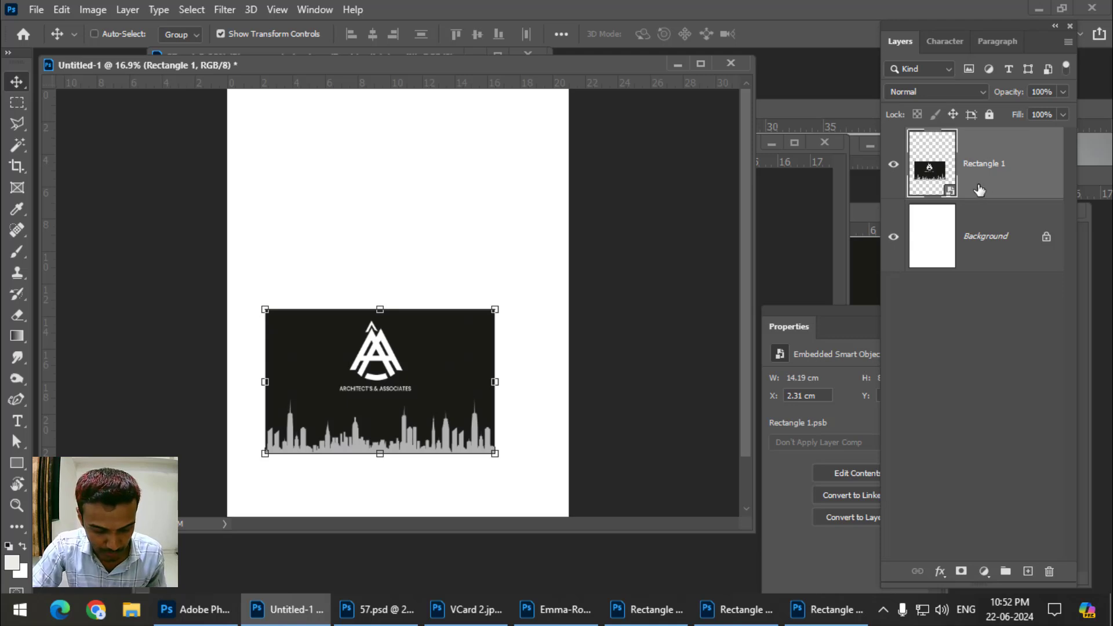
Undo the changes in Untitled-1 back to the single maroon rectangle as a shape, before its Smart Object conversion.
key("ctrl+z")
key("ctrl+z")
key("ctrl+z")
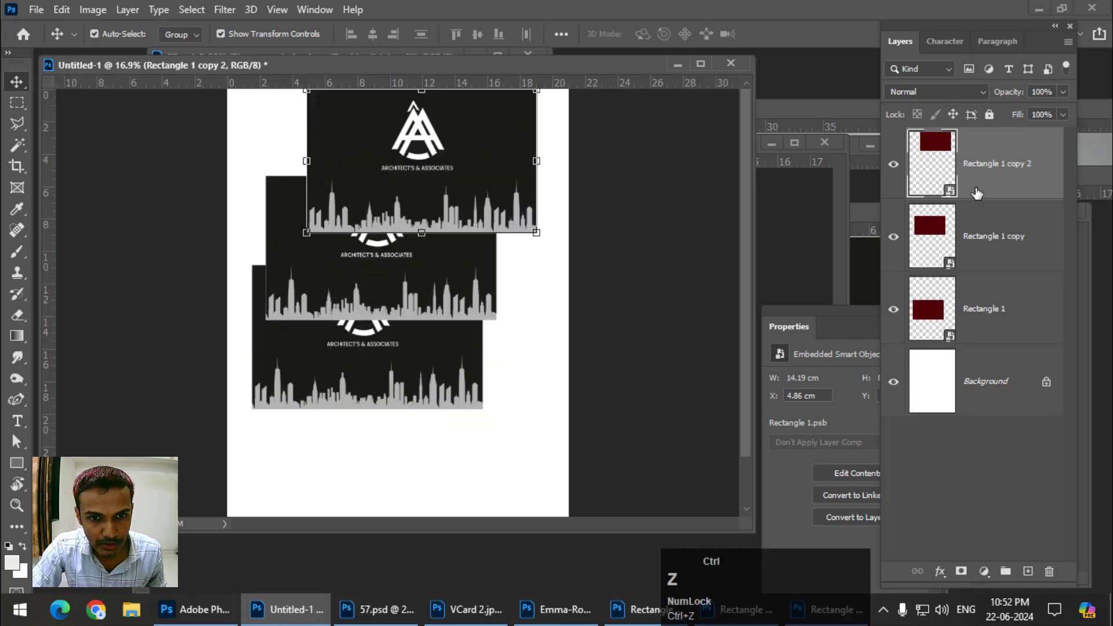
key("ctrl+z")
key("ctrl+z")
key("ctrl+z")
key("ctrl+z")
key("ctrl+z")
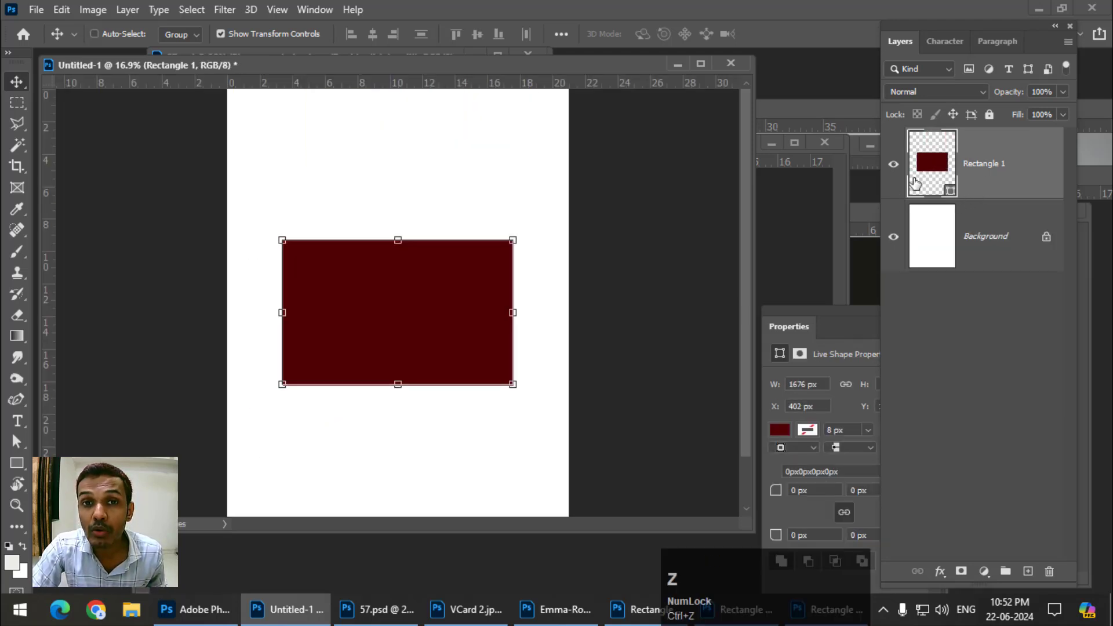
Duplicate the maroon rectangle shape twice and arrange the three rectangles in a stagger down the page.
left_click_drag(402, 311, 628, 97)
right_click(345, 357)
left_click(377, 360)
left_click_drag(436, 401, 444, 437)
right_click(373, 268)
left_click(392, 270)
left_click_drag(410, 291, 470, 199)
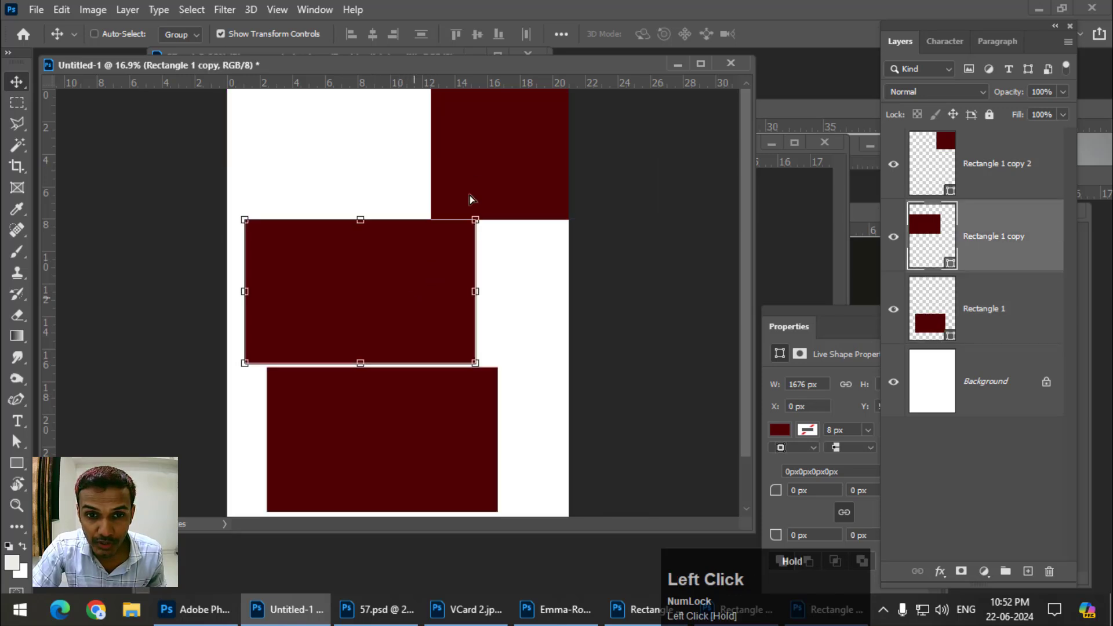
right_click(488, 165)
left_click(519, 171)
left_click_drag(519, 169, 420, 169)
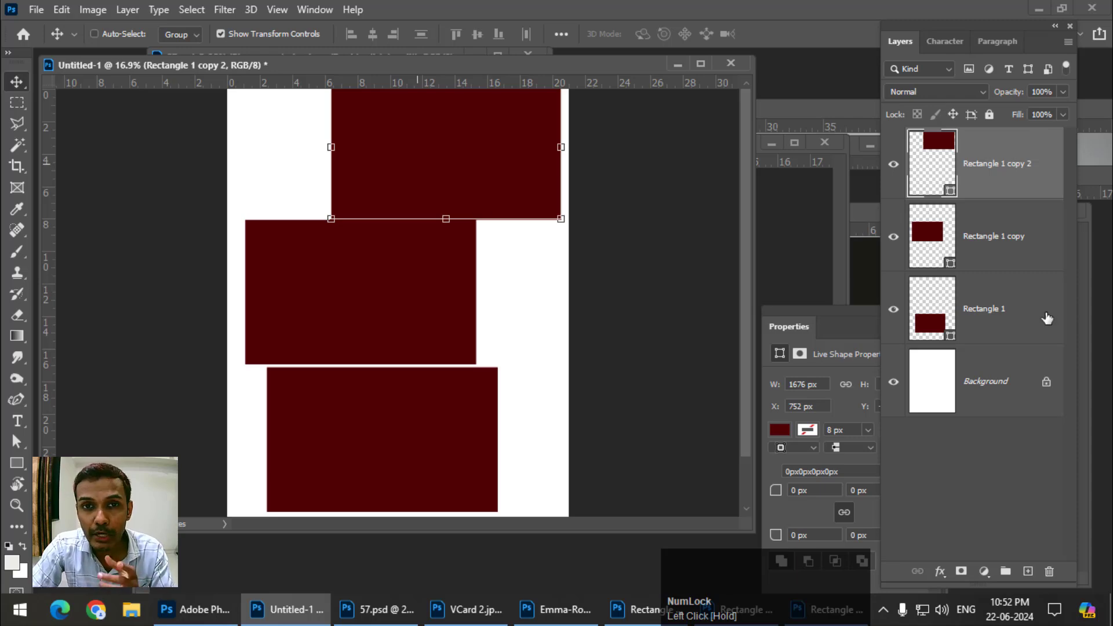
Convert Rectangle 1, Rectangle 1 copy and Rectangle 1 copy 2 to Smart Objects one at a time.
right_click(1030, 310)
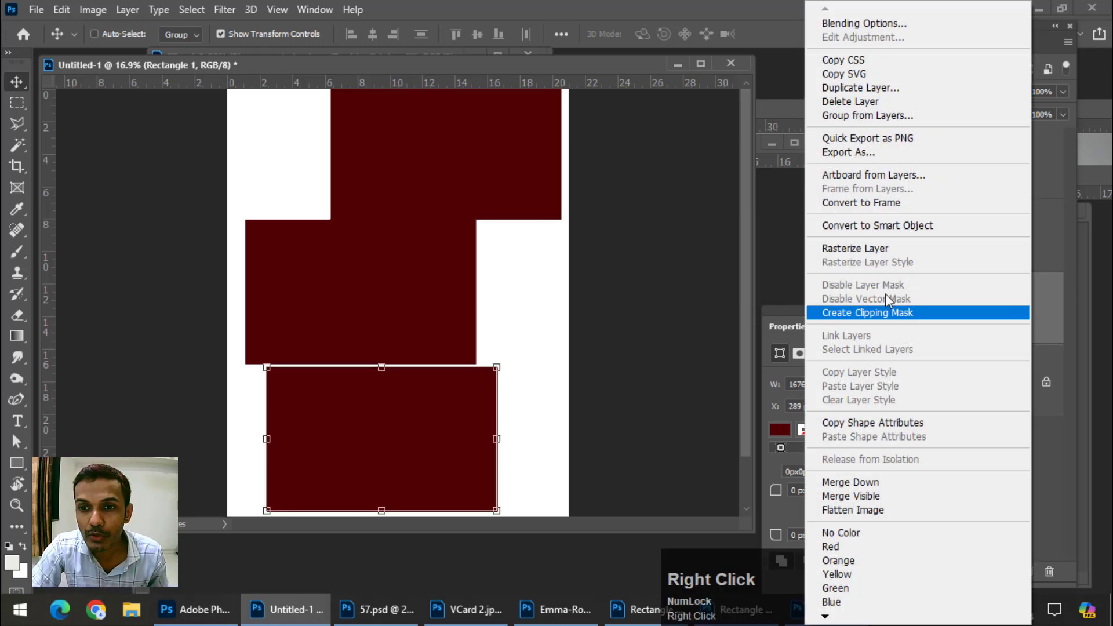
left_click(880, 226)
right_click(1030, 255)
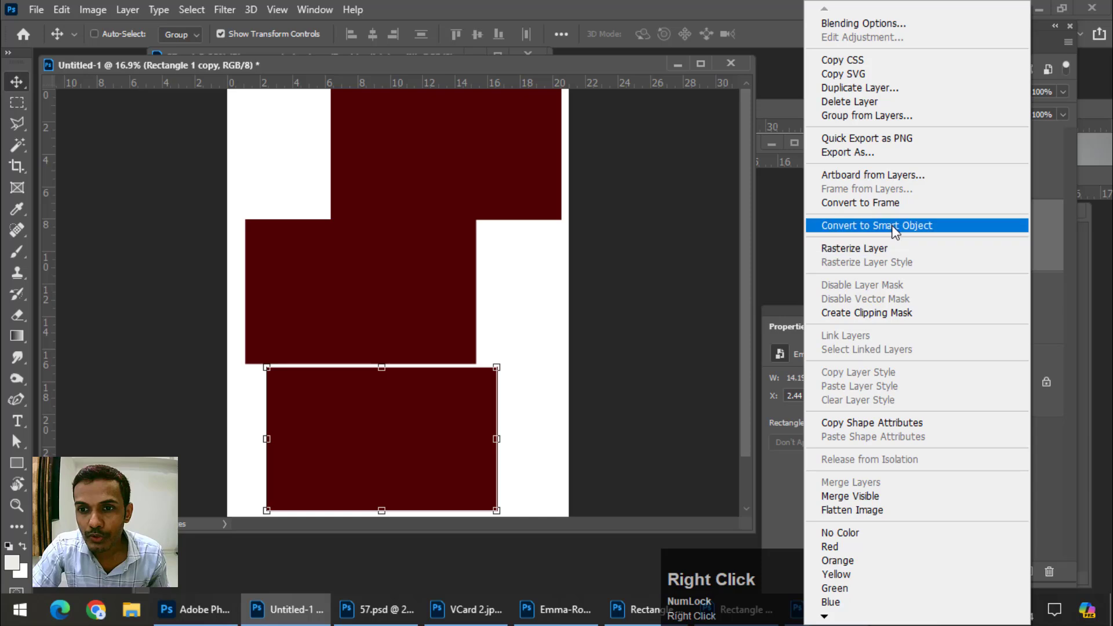
left_click(876, 226)
right_click(999, 167)
left_click(916, 225)
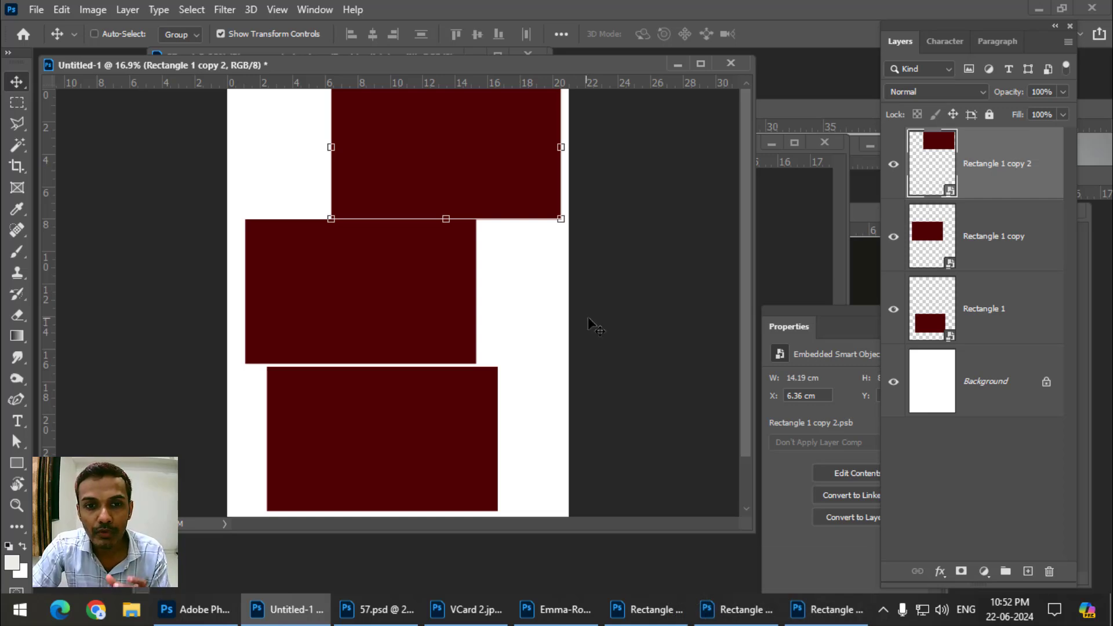
Open the contents of the Rectangle 1 Smart Object and place them in a separate floating window.
left_click(1011, 337)
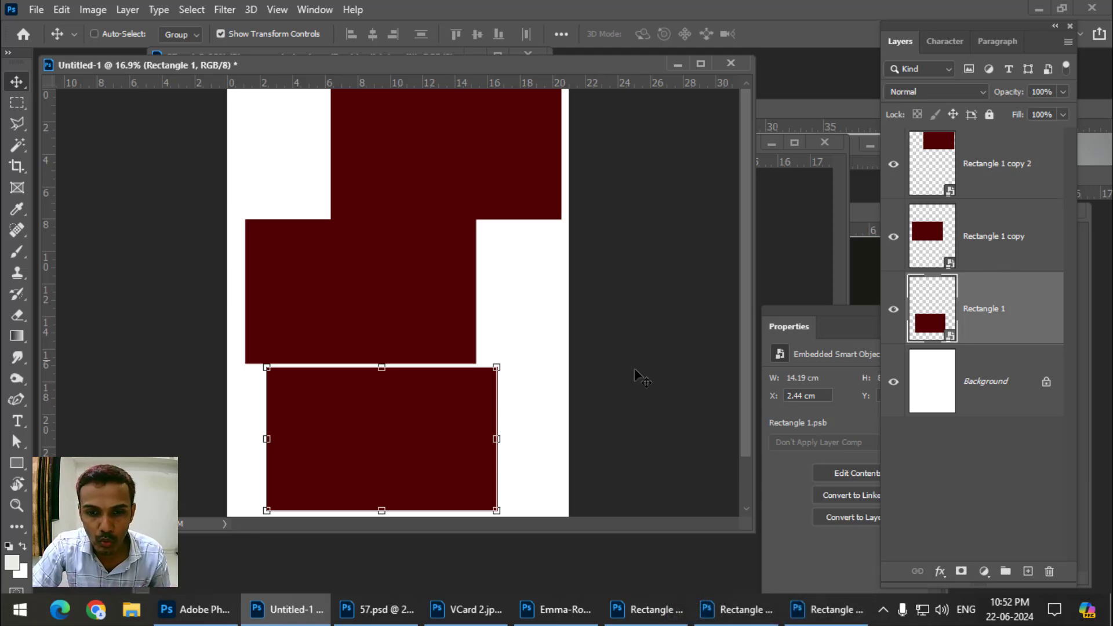
double_click(940, 301)
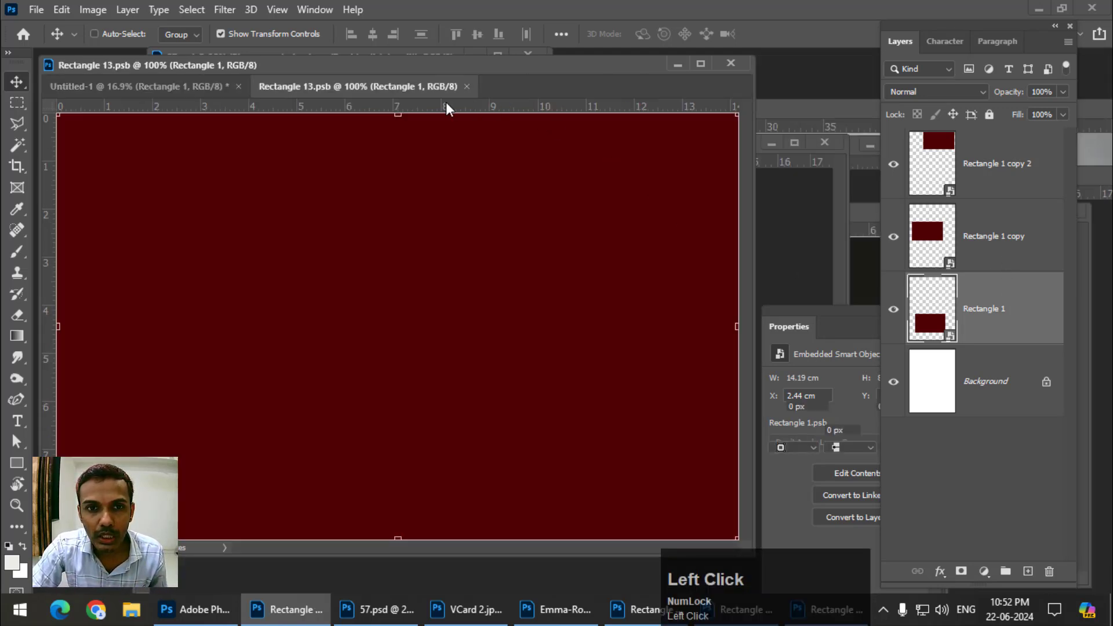
left_click_drag(391, 112, 643, 437)
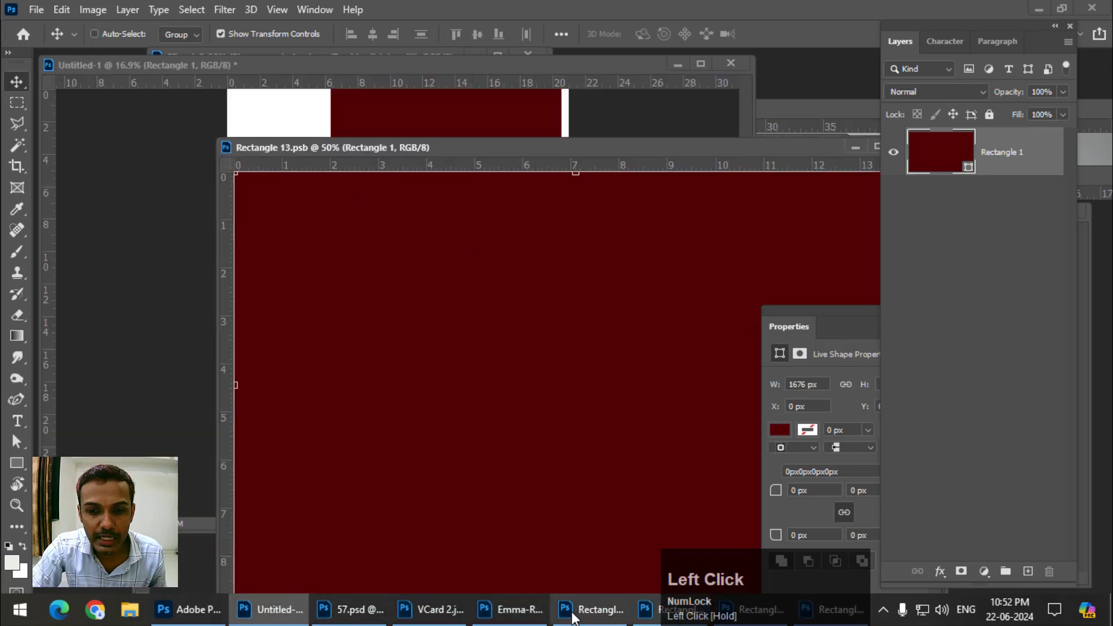
Copy the Architect's & Associates card from VCard 2 into Rectangle 13.psb and stretch it to cover the maroon rectangle.
left_click(429, 608)
left_click_drag(568, 366, 328, 385)
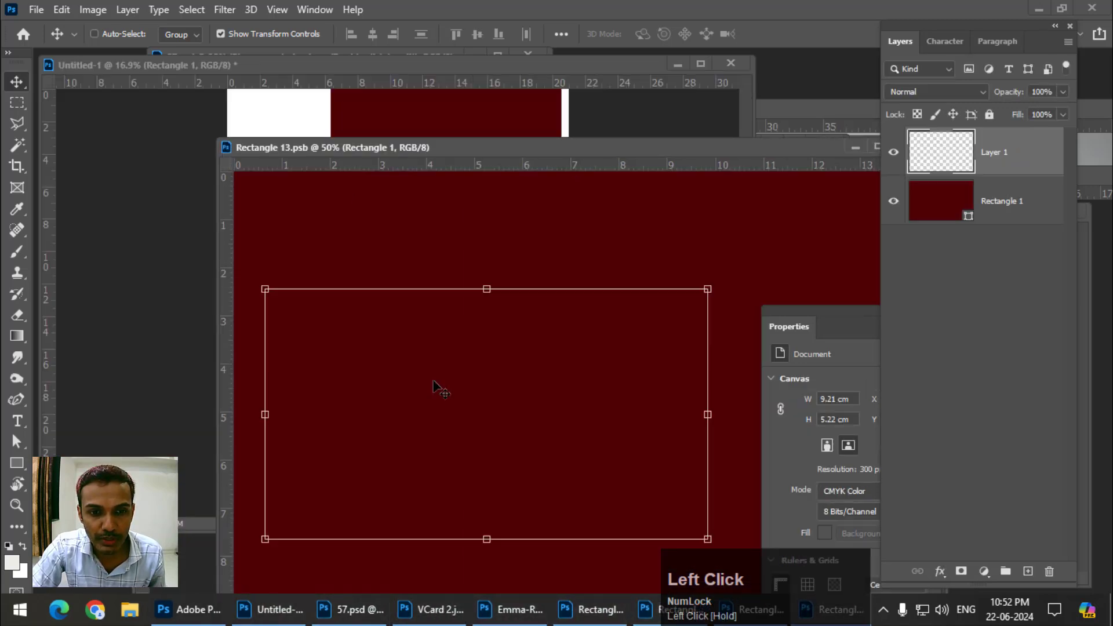
key("ctrl+minus")
left_click_drag(499, 405, 480, 331)
left_click_drag(370, 148, 210, 135)
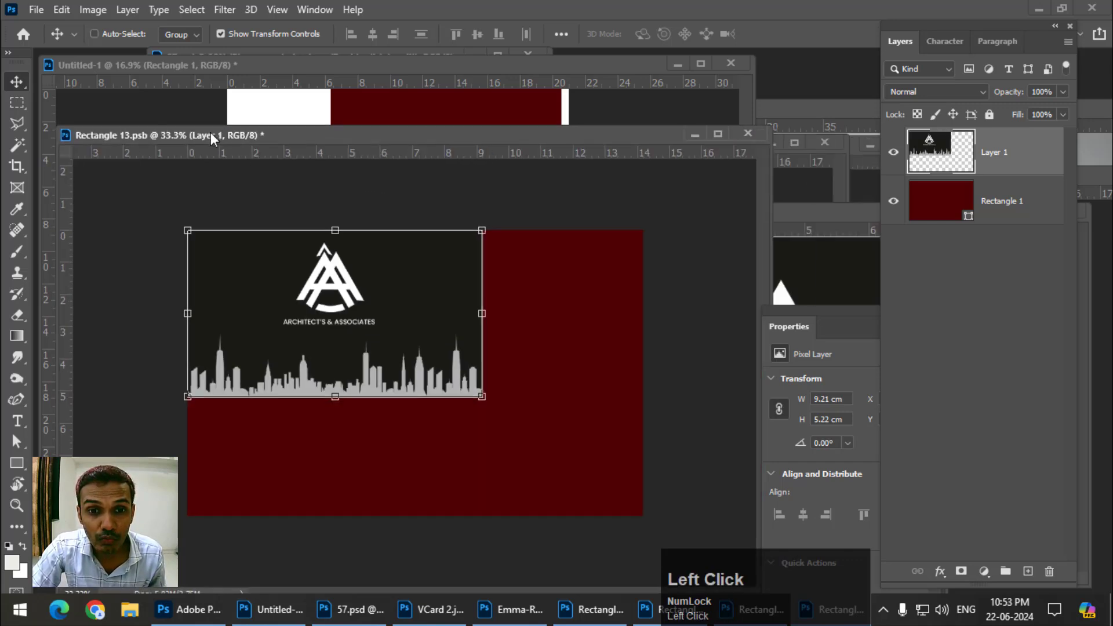
left_click_drag(482, 315, 642, 314)
left_click_drag(414, 396, 416, 509)
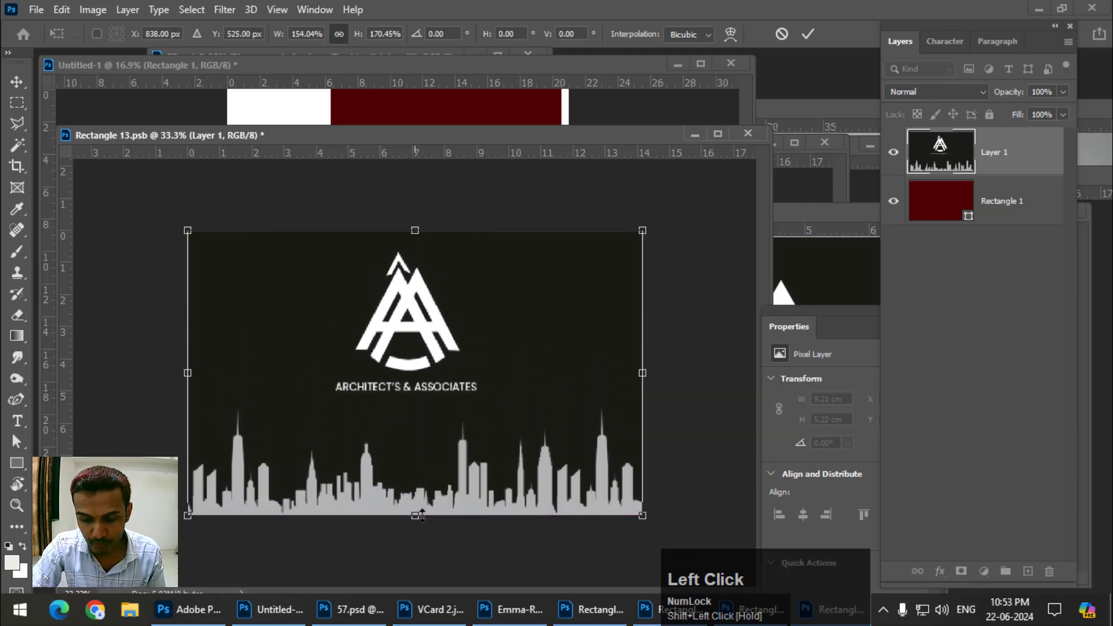
key("Return")
Save the Rectangle 13.psb contents, move their window aside and return to Untitled-1.
left_click(36, 9)
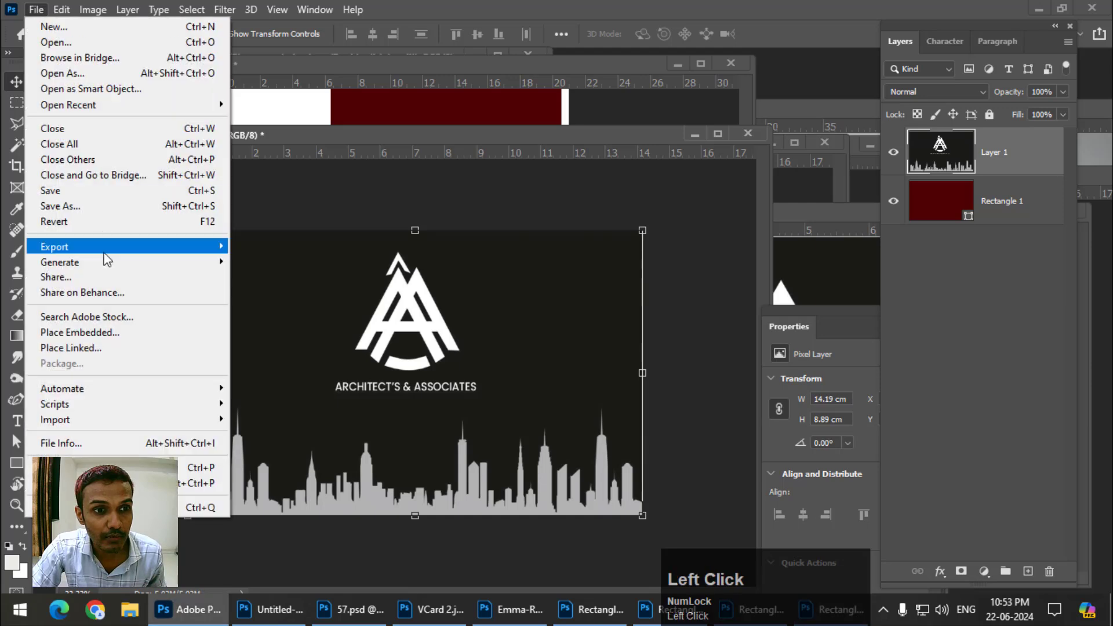
left_click(88, 191)
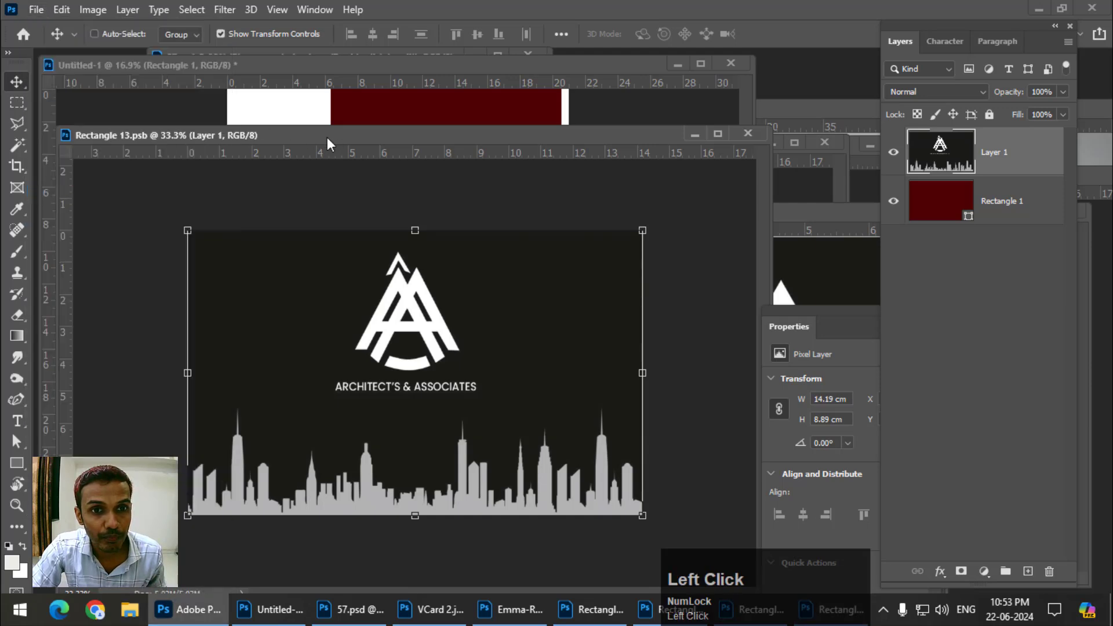
left_click_drag(327, 137, 695, 187)
left_click(492, 106)
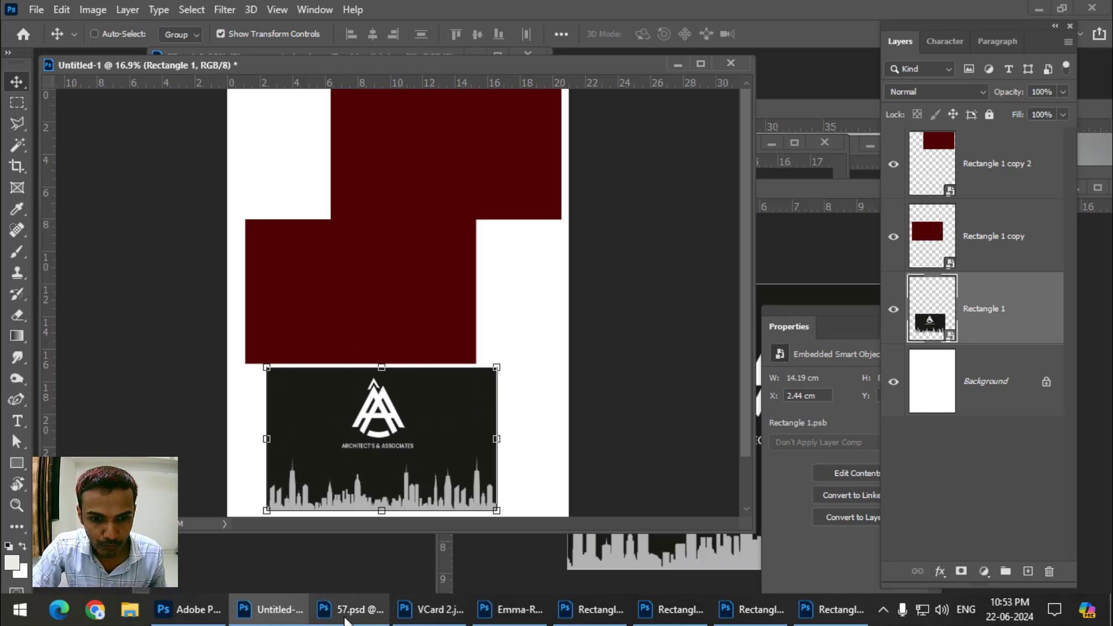
Switch to 57.psd and open the contents of the lowest card's Smart Object in a separate floating window.
left_click(351, 609)
left_click_drag(349, 57, 401, 24)
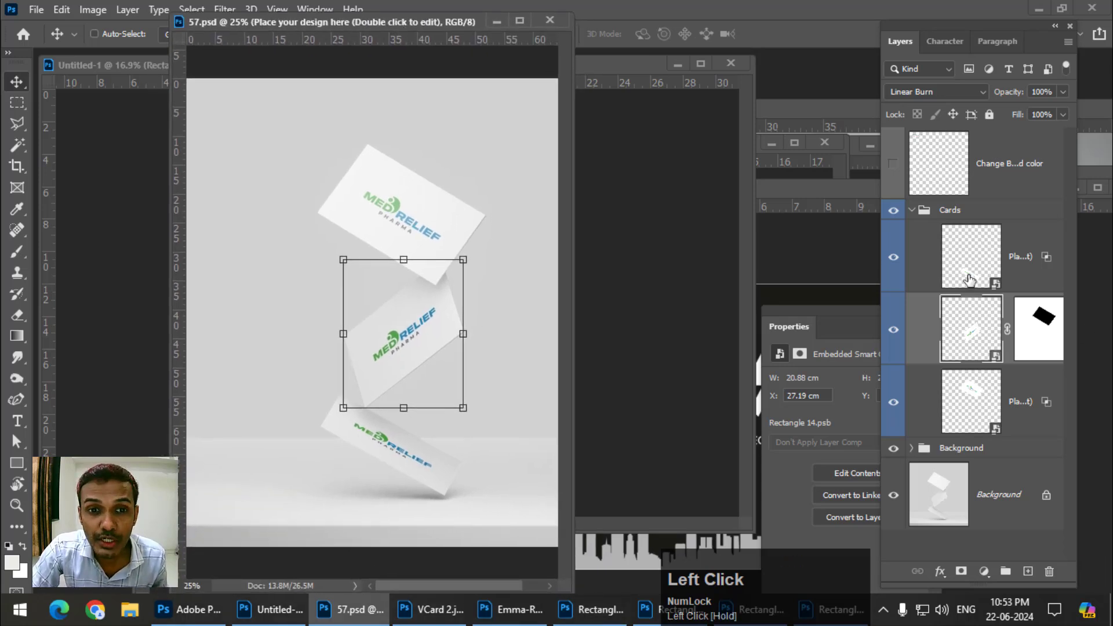
left_click(991, 262)
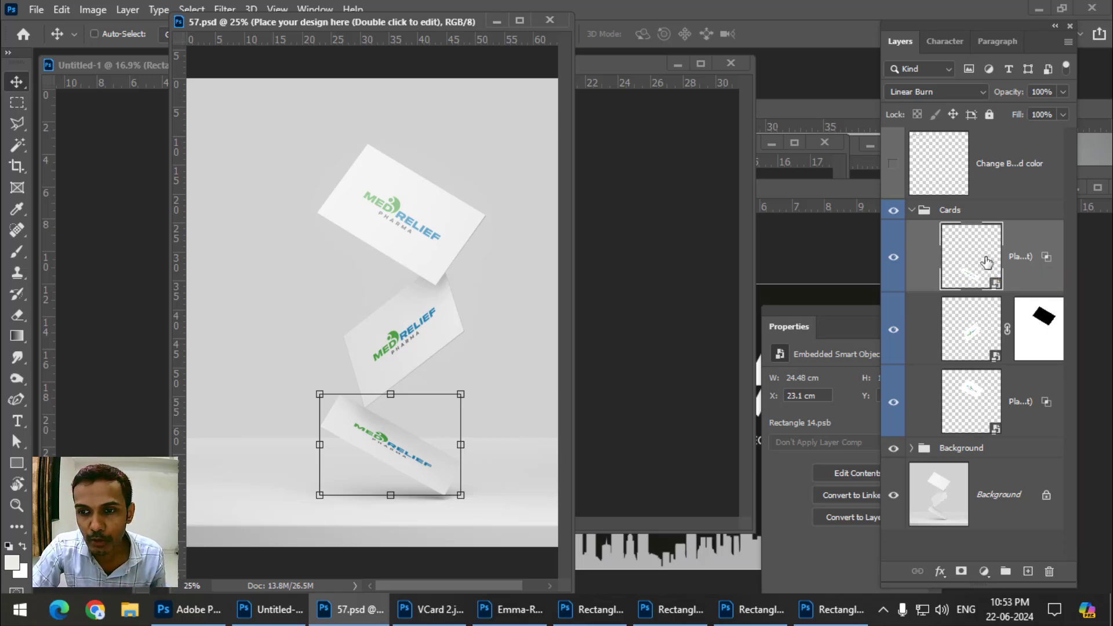
double_click(987, 263)
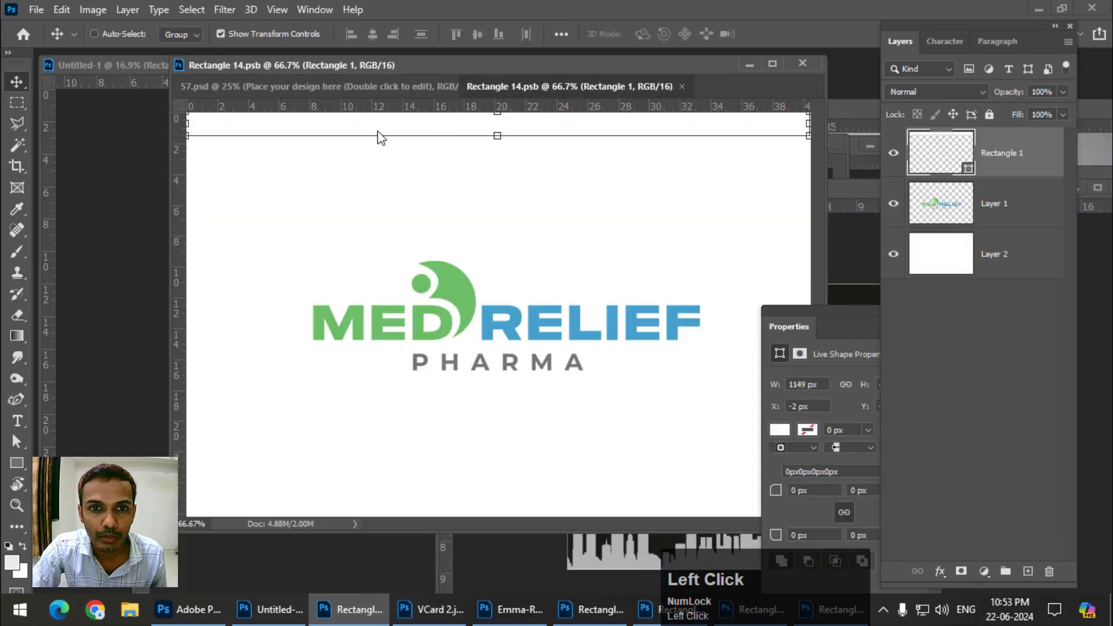
left_click_drag(378, 131, 168, 138)
Delete the white strip shape and the MedRelief Pharma logo, keeping only the white background layer.
key("Delete")
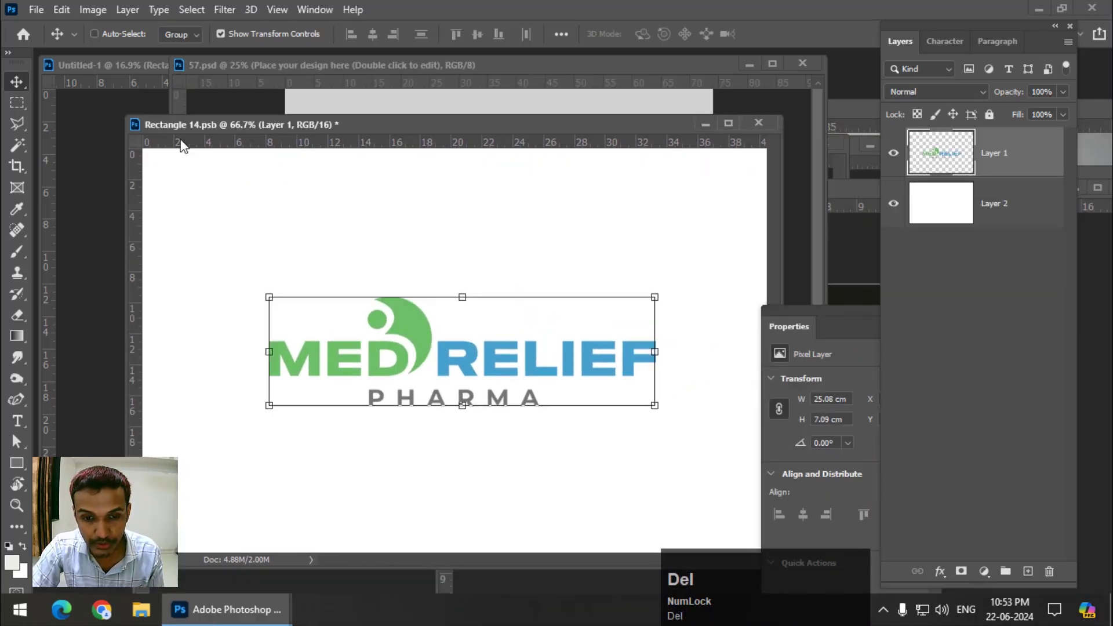
key("ctrl+minus")
key("Delete")
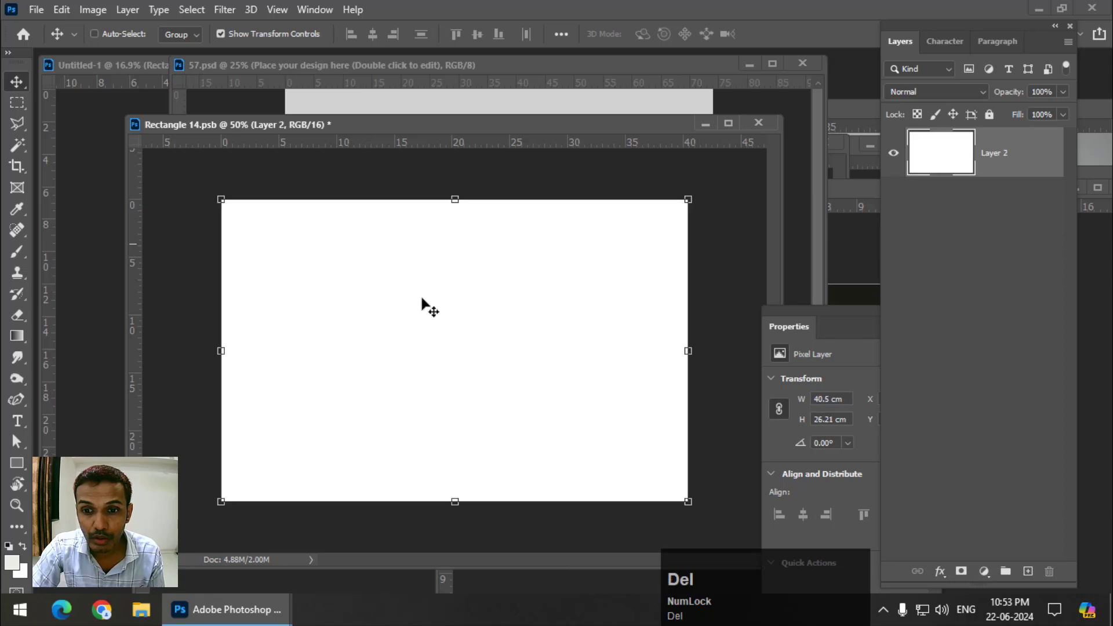
Copy the Architect's & Associates card into Rectangle 14.psb and align its top-left corner with the canvas.
left_click_drag(392, 124, 583, 499)
left_click(610, 544)
left_click_drag(596, 376, 331, 280)
left_click(537, 249)
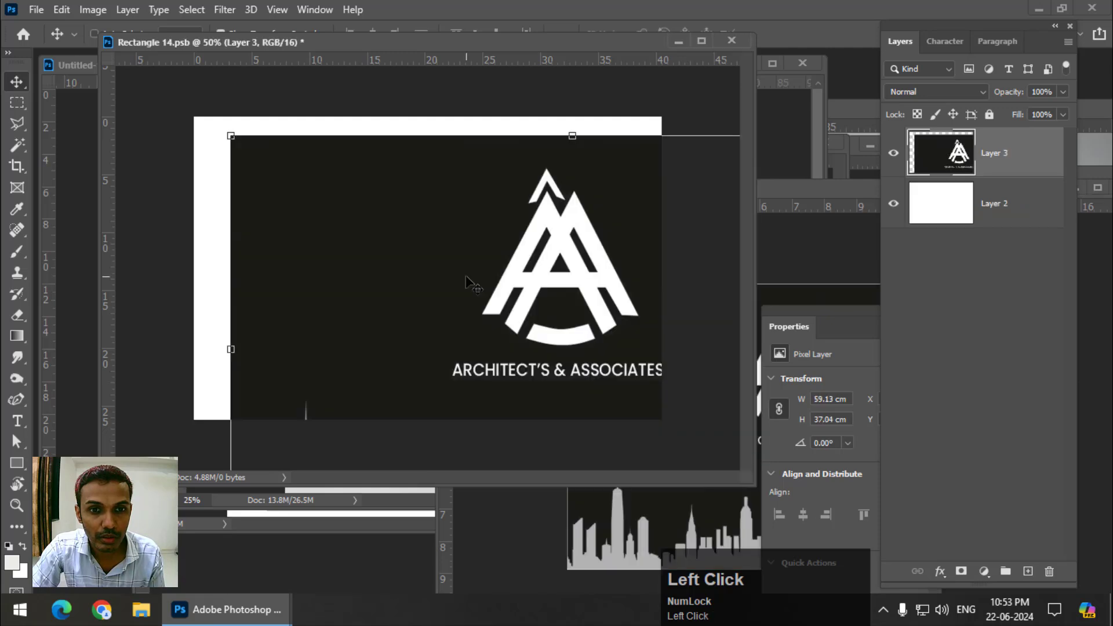
left_click_drag(485, 281, 446, 238)
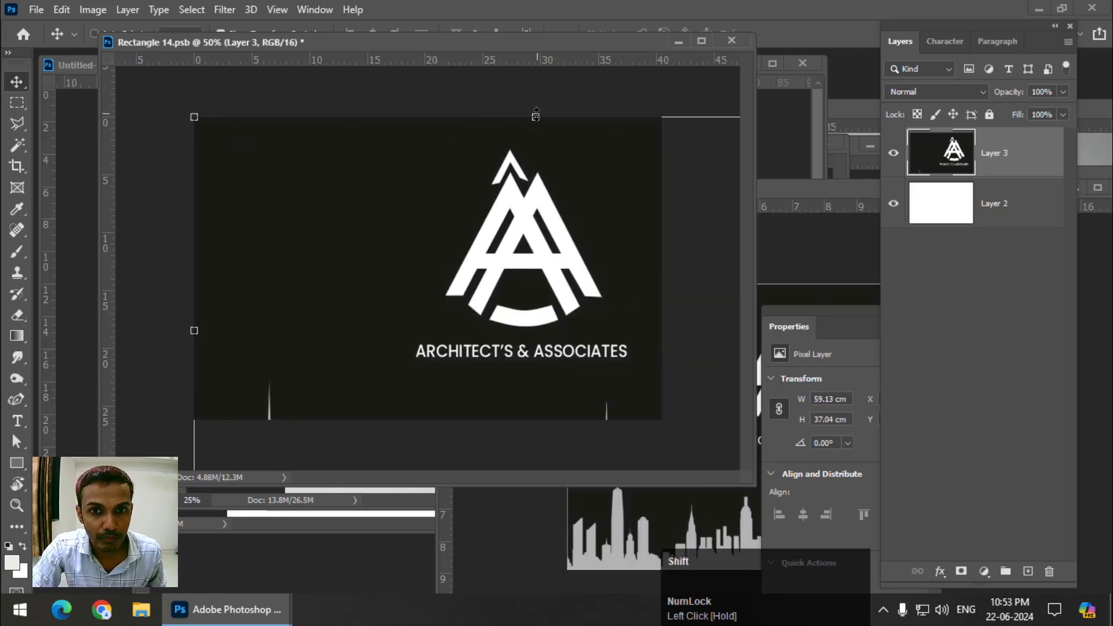
Resize the Architect's & Associates card to fill the whole canvas, 40.5 by 26.21 cm.
left_click_drag(536, 117, 535, 307)
left_click_drag(467, 409, 186, 257)
left_click_drag(594, 262, 519, 249)
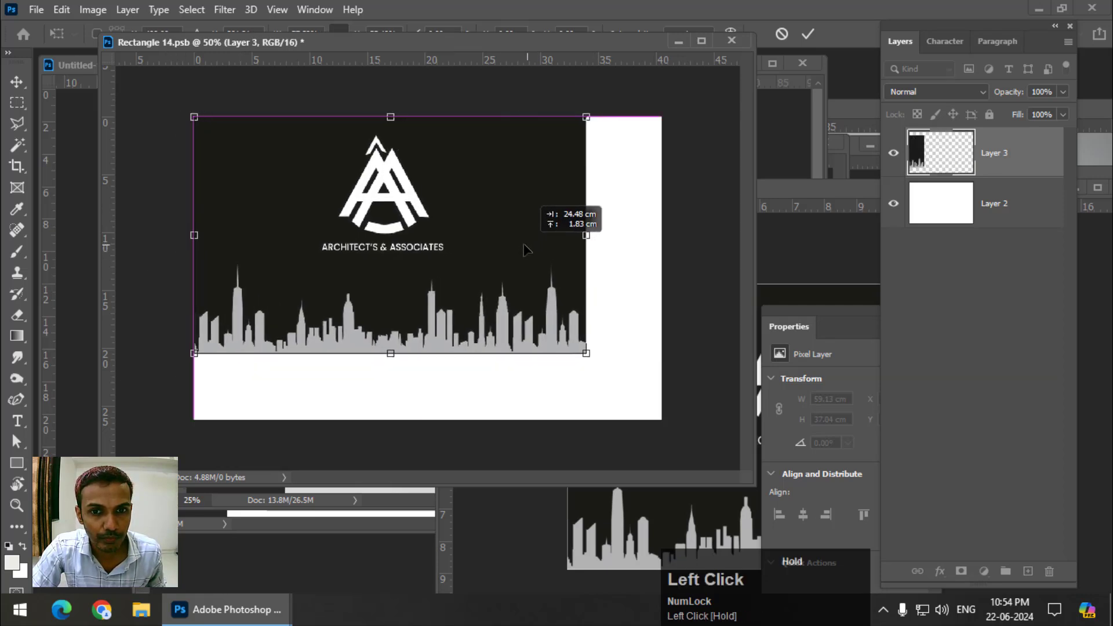
left_click_drag(589, 236, 661, 235)
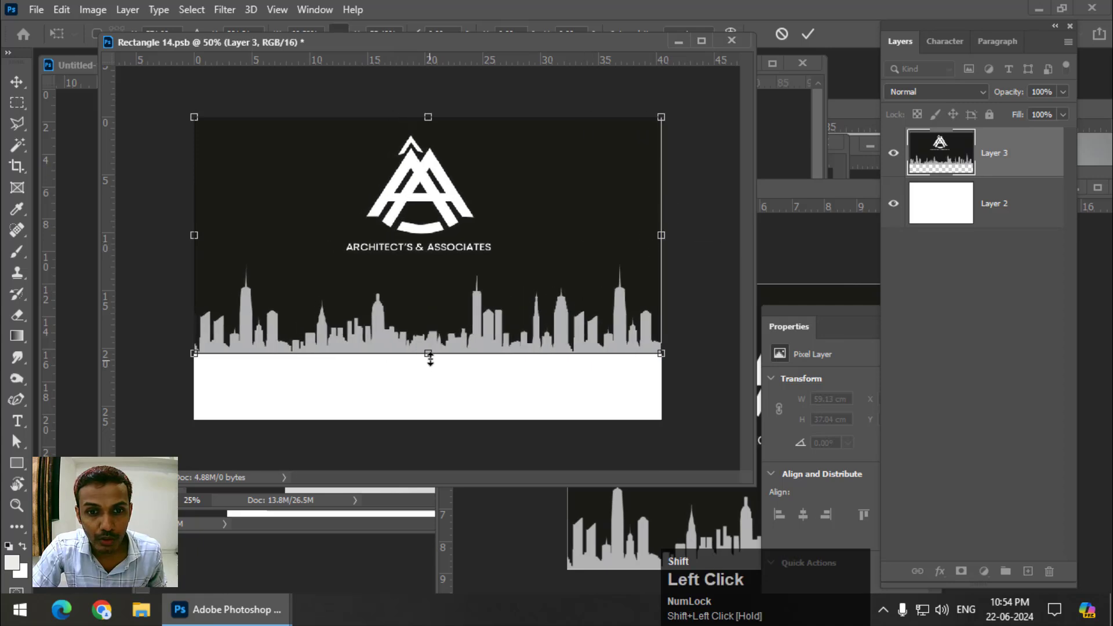
left_click_drag(427, 356, 438, 412)
key("Return")
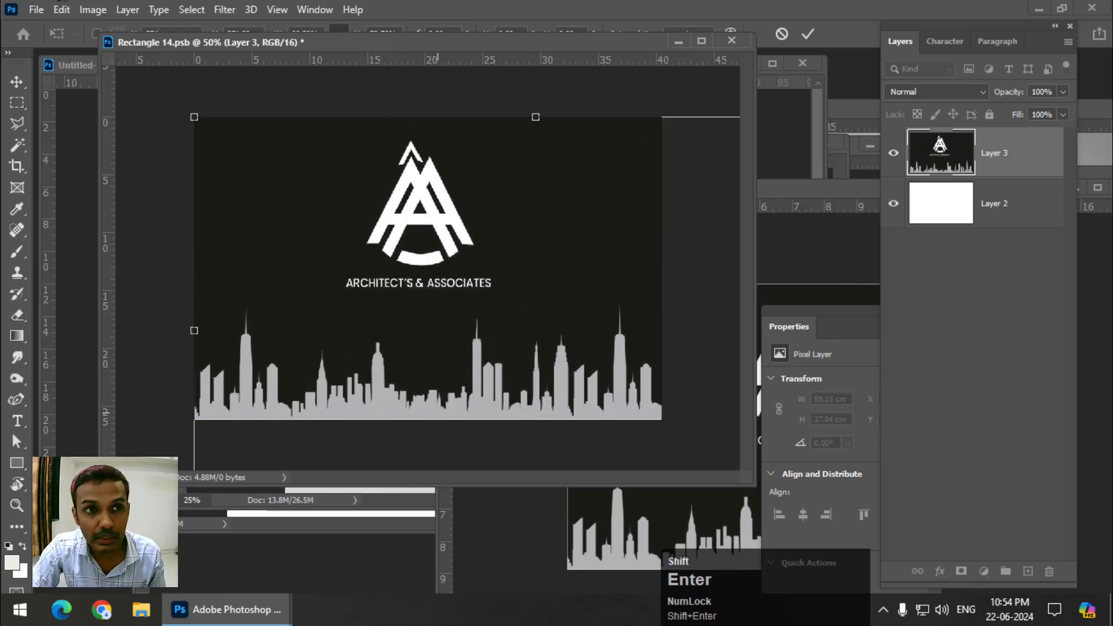
Save the Rectangle 14.psb contents and return to 57.psd to review all three cards in the mockup.
left_click(34, 11)
left_click(77, 192)
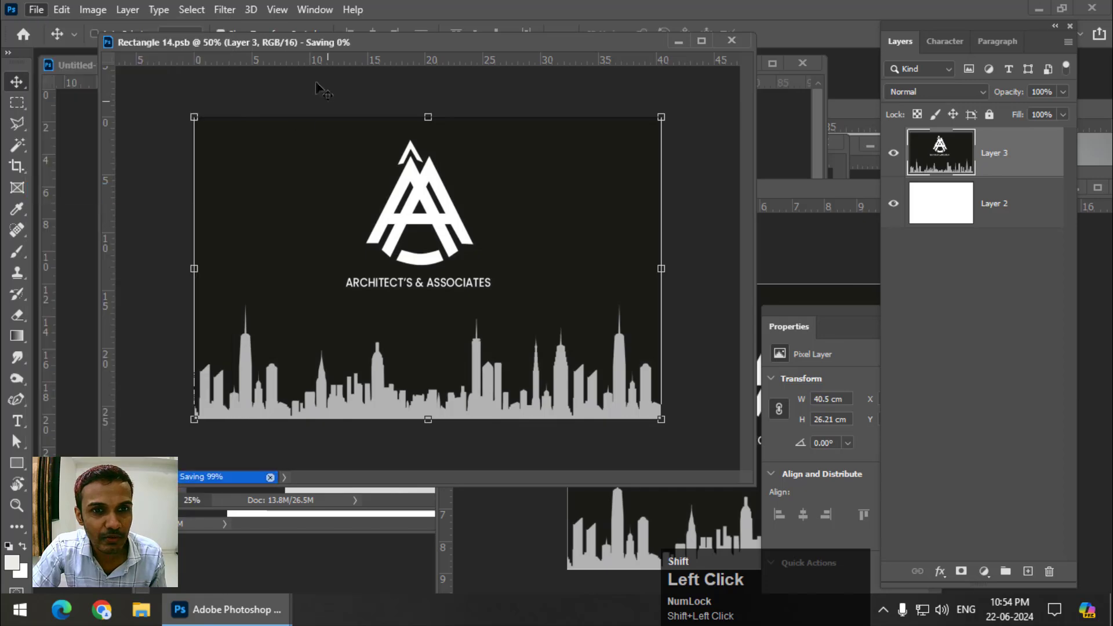
left_click_drag(302, 40, 715, 166)
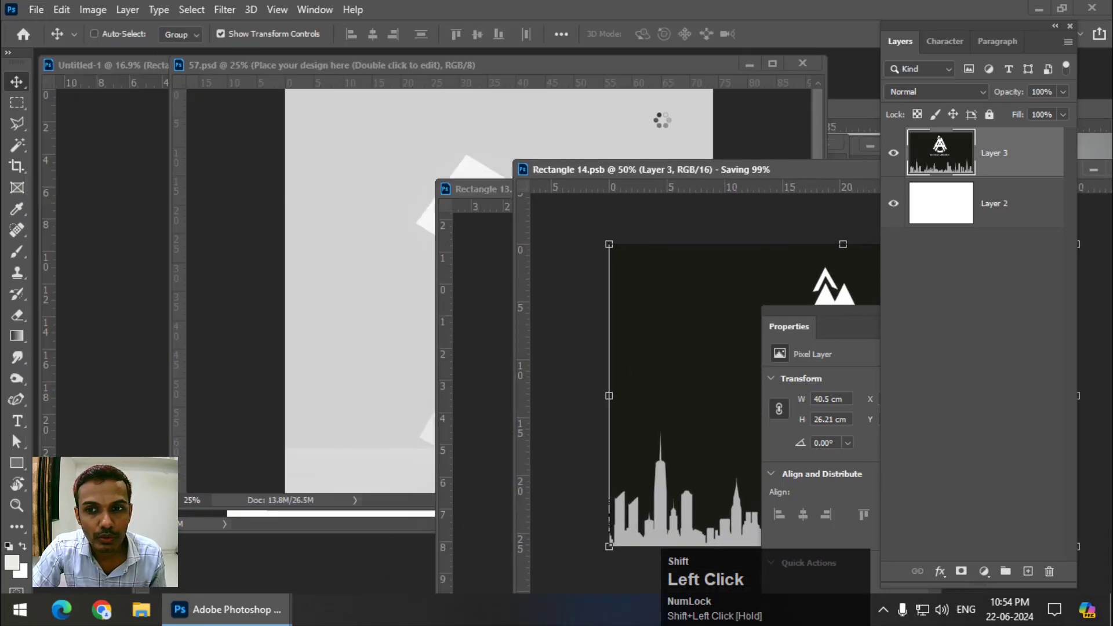
left_click(460, 67)
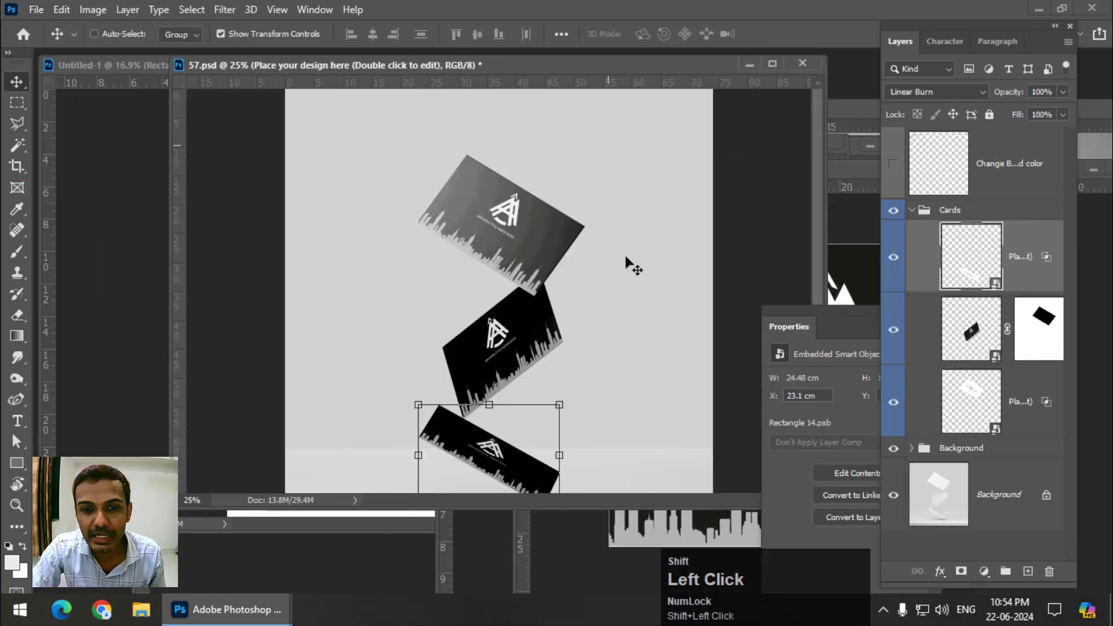
scroll(579, 255, "down", 1)
scroll(550, 246, "up", 1)
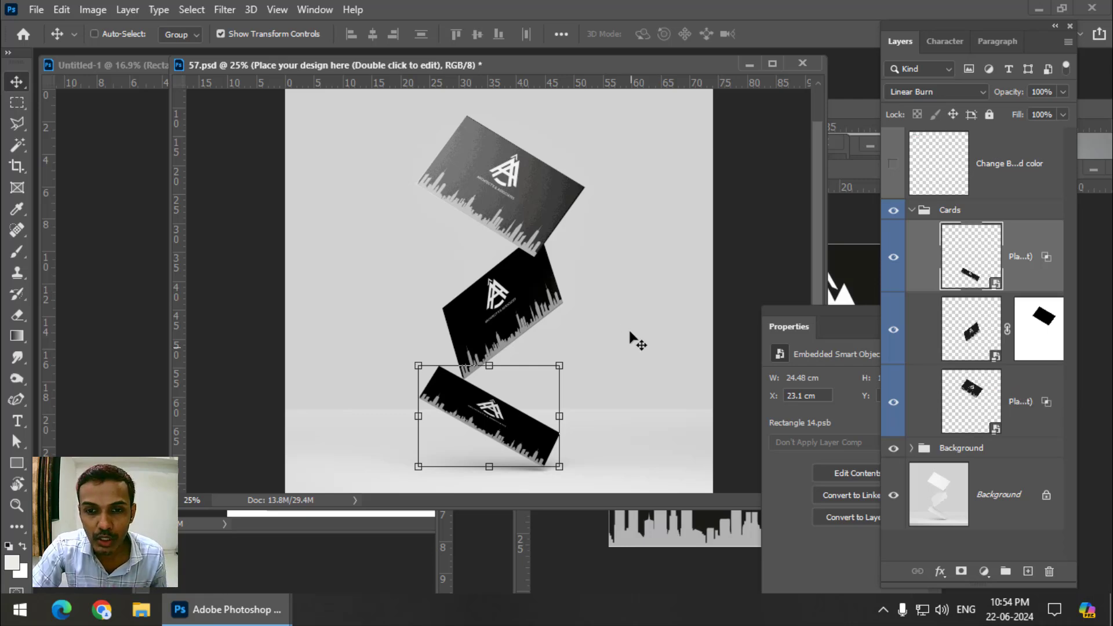
left_click(985, 258, "shift")
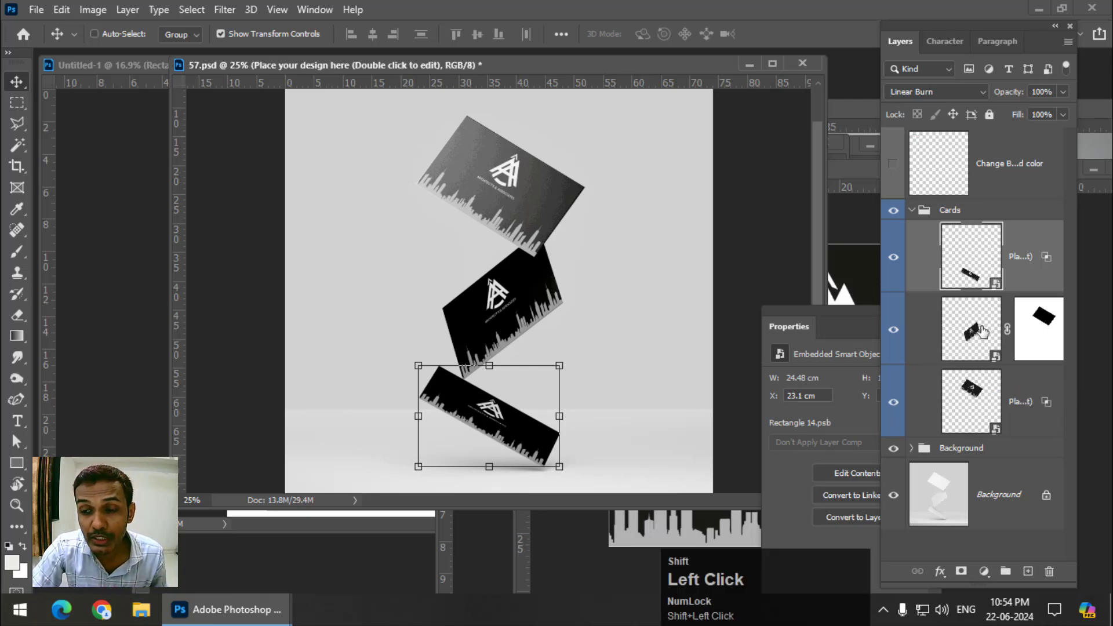